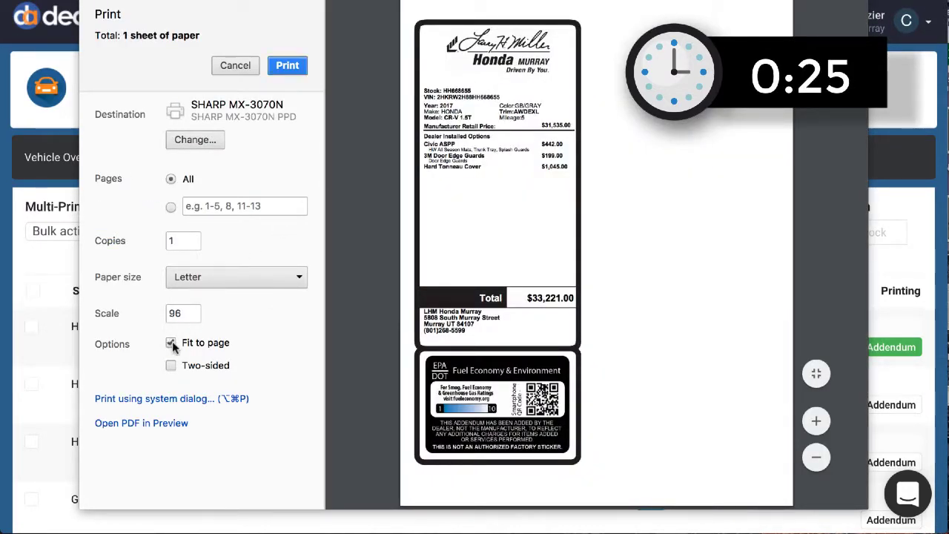
Print one copy of the Honda CR-V addendum on Letter paper, fitted to the page.
{"action": "left_click", "coordinate": [289, 65]}
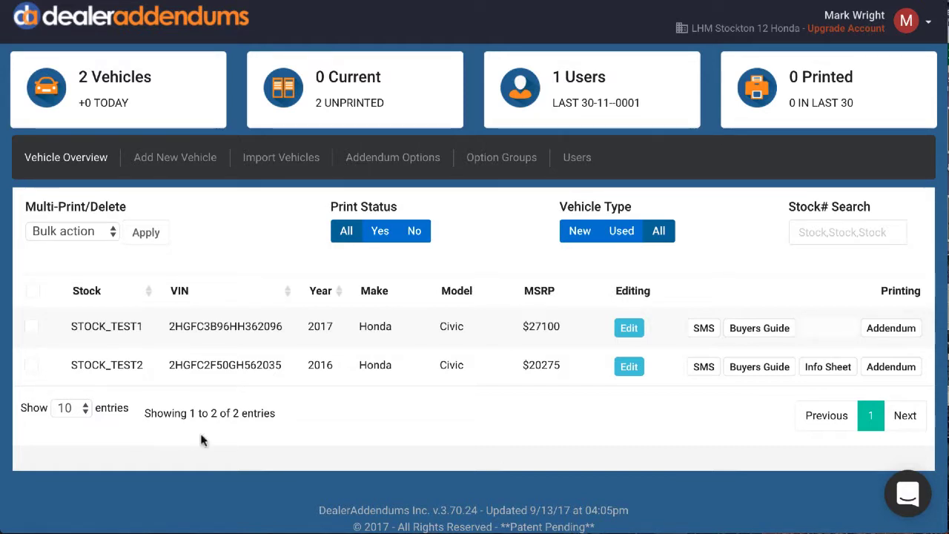
View the dealership's list of addendum options.
{"action": "left_click", "coordinate": [380, 157]}
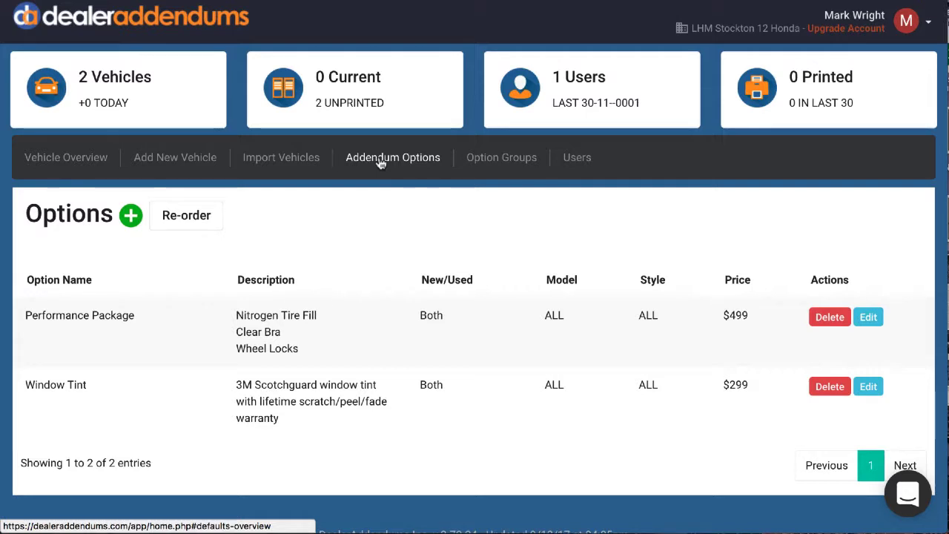
Add Audi to the makes in the dealer profile and save the profile.
{"action": "left_click", "coordinate": [928, 27]}
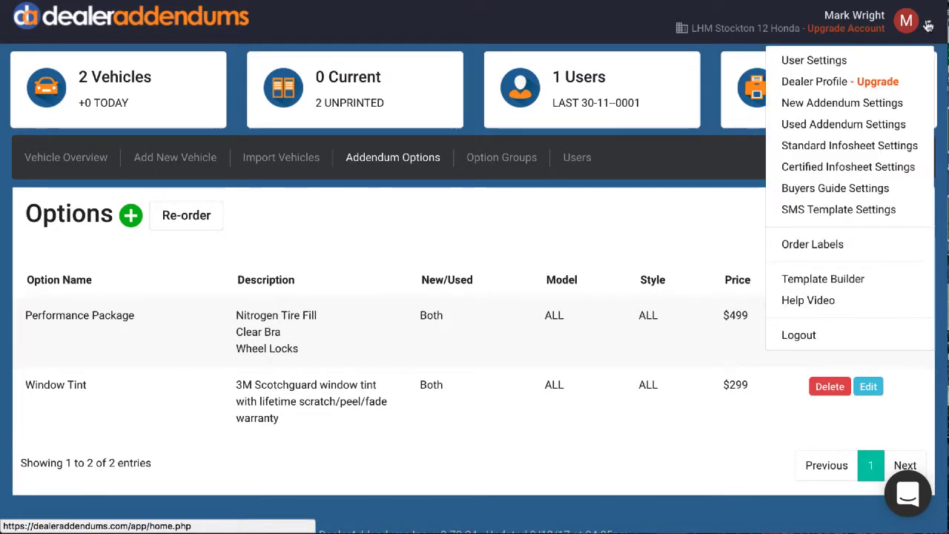
{"action": "left_click", "coordinate": [846, 84]}
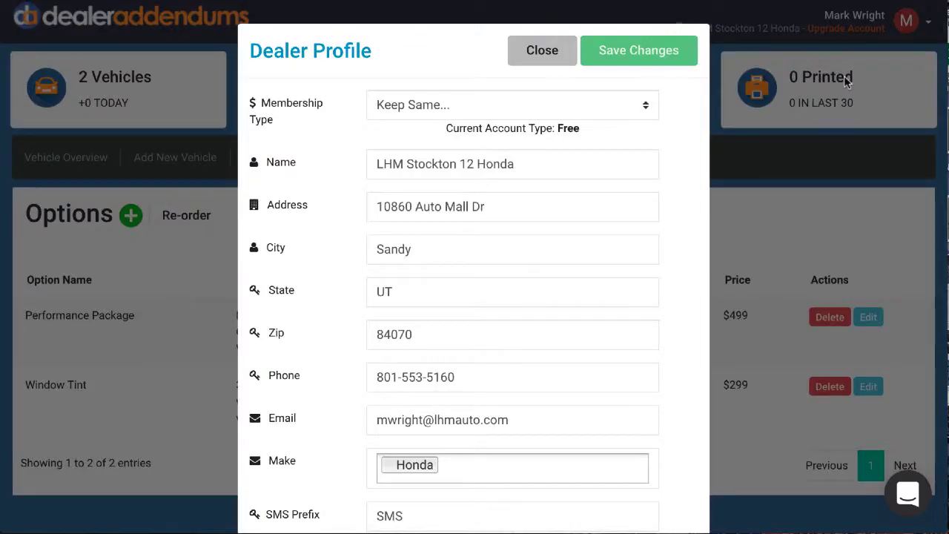
{"action": "scroll", "coordinate": [573, 250], "scroll_direction": "down", "scroll_amount": 3}
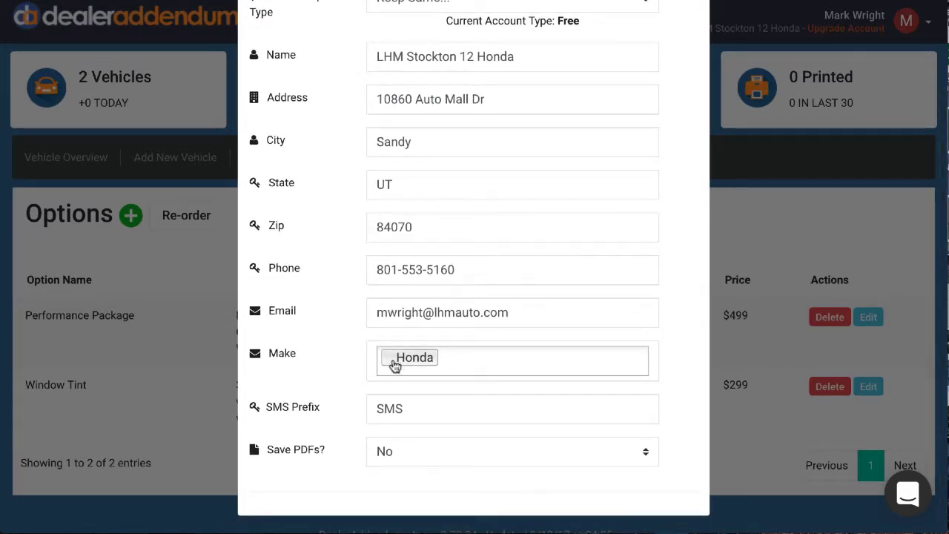
{"action": "left_click", "coordinate": [453, 362]}
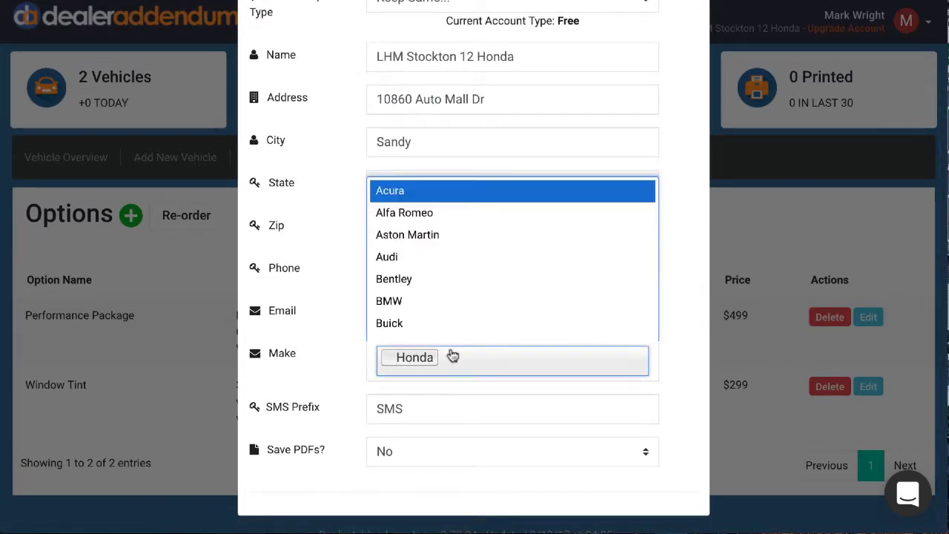
{"action": "left_click", "coordinate": [443, 257]}
{"action": "scroll", "coordinate": [542, 269], "scroll_direction": "up", "scroll_amount": 3}
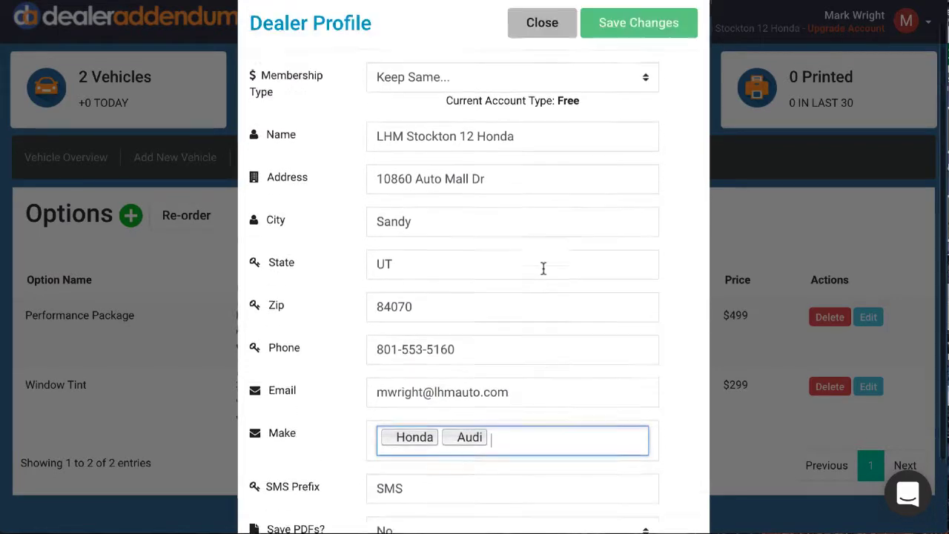
{"action": "left_click", "coordinate": [646, 47]}
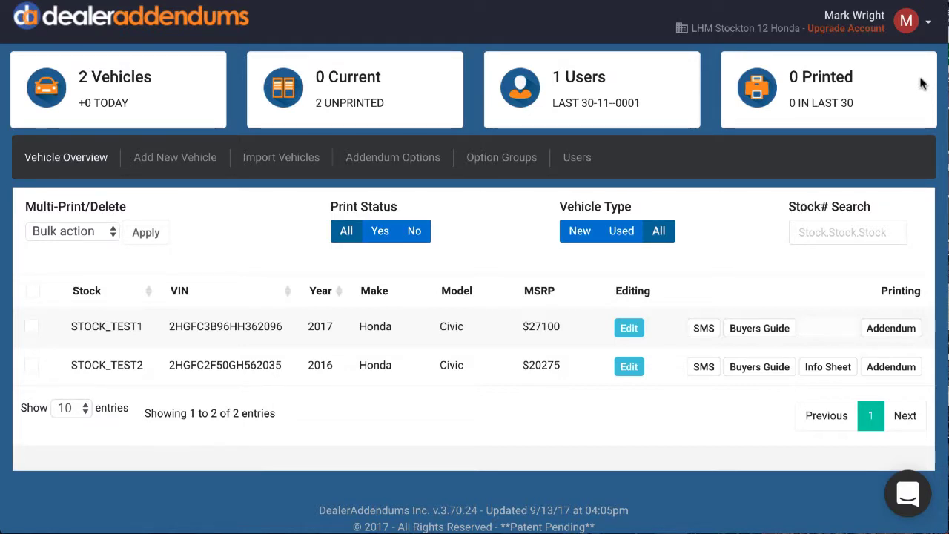
In the new addendum settings, set the addendum style to Dealer Branded and the addendum color to Blue.
{"action": "left_click", "coordinate": [930, 25]}
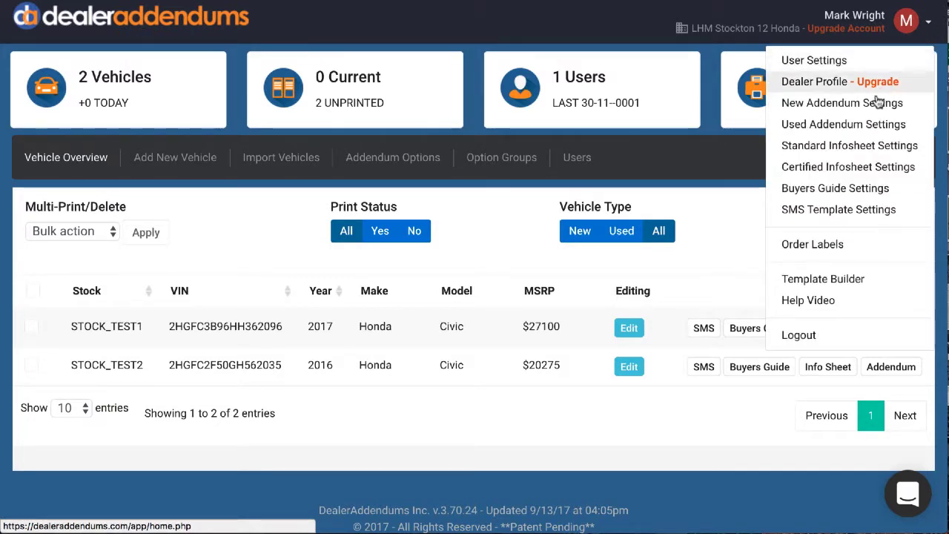
{"action": "left_click", "coordinate": [816, 103]}
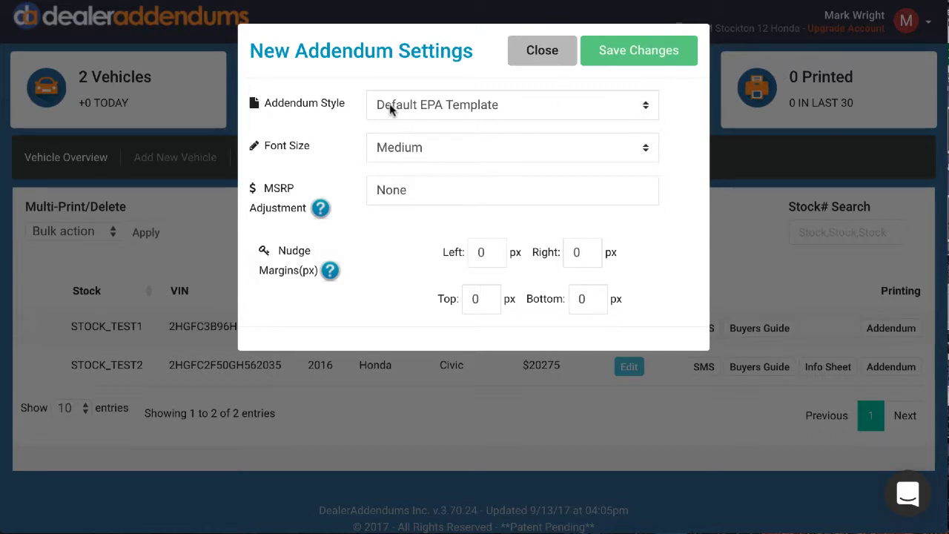
{"action": "left_click", "coordinate": [647, 109]}
{"action": "scroll", "coordinate": [543, 275], "scroll_direction": "down", "scroll_amount": 5}
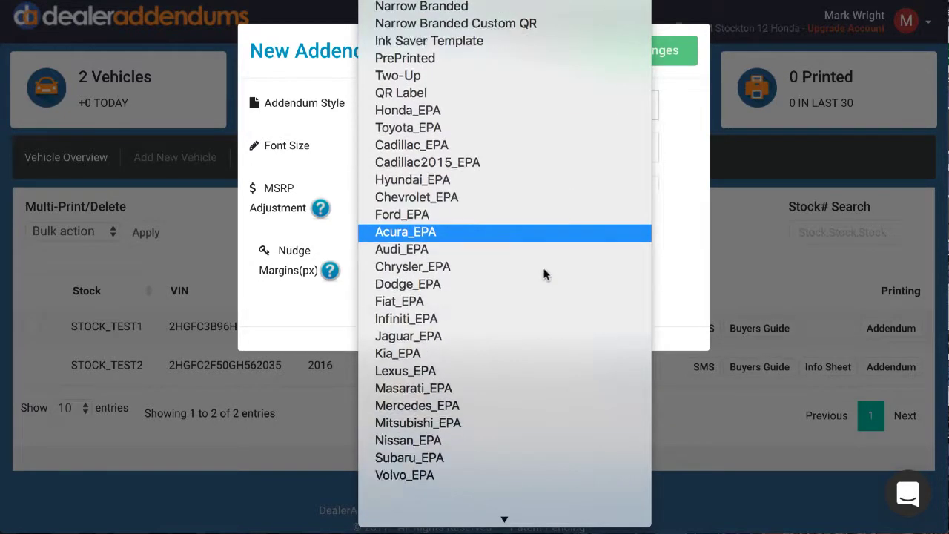
{"action": "scroll", "coordinate": [543, 273], "scroll_direction": "down", "scroll_amount": 5}
{"action": "scroll", "coordinate": [544, 273], "scroll_direction": "up", "scroll_amount": 5}
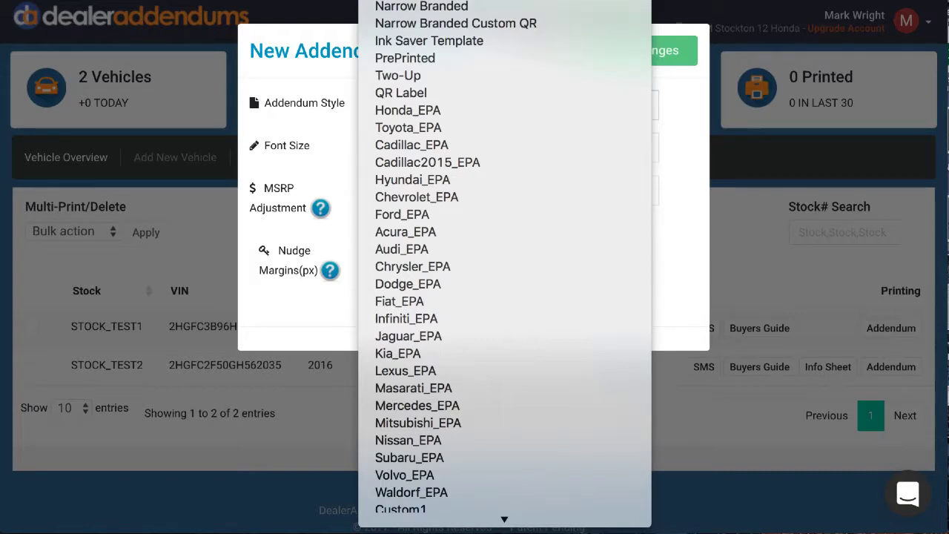
{"action": "left_click", "coordinate": [419, 1]}
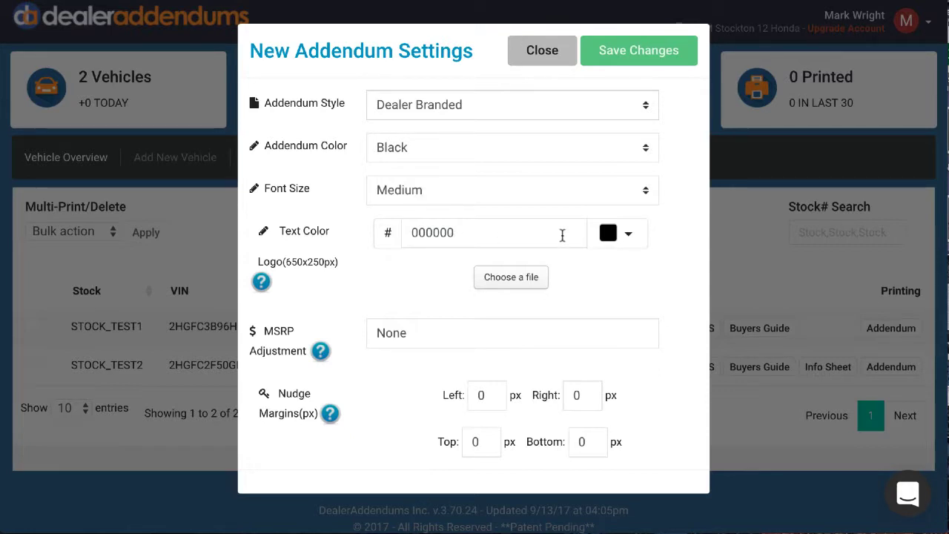
{"action": "left_click", "coordinate": [560, 148]}
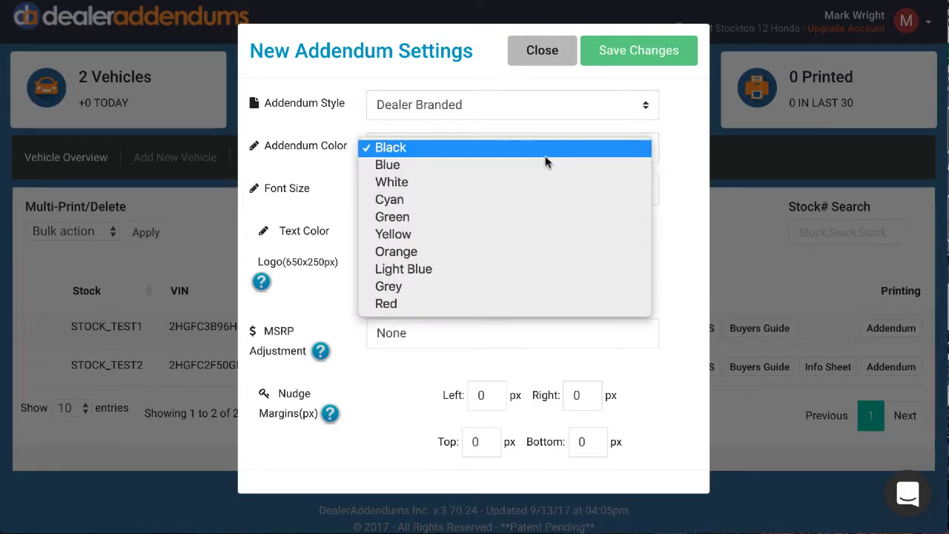
{"action": "left_click", "coordinate": [539, 165]}
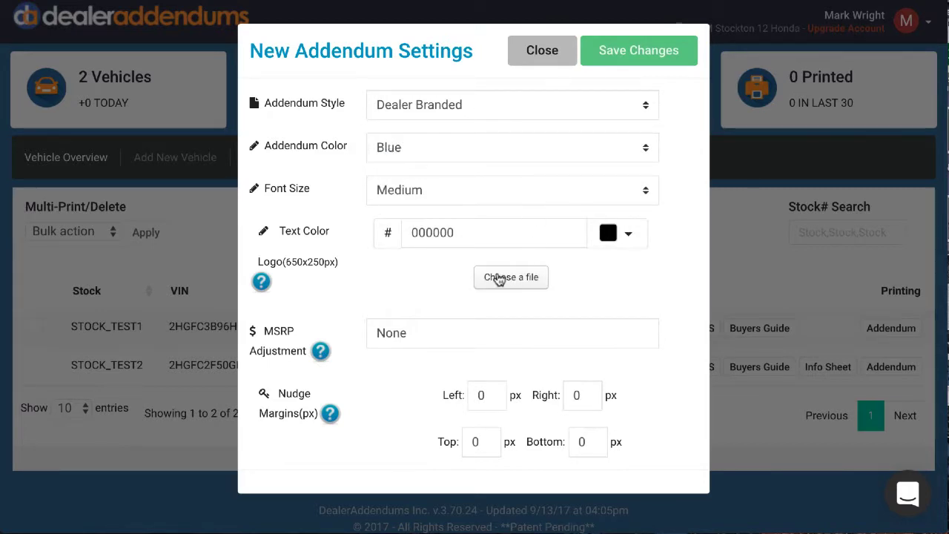
Choose ACURAFREMONT.png from the Dealer Logos folder as the addendum logo and save the settings.
{"action": "left_click", "coordinate": [498, 278]}
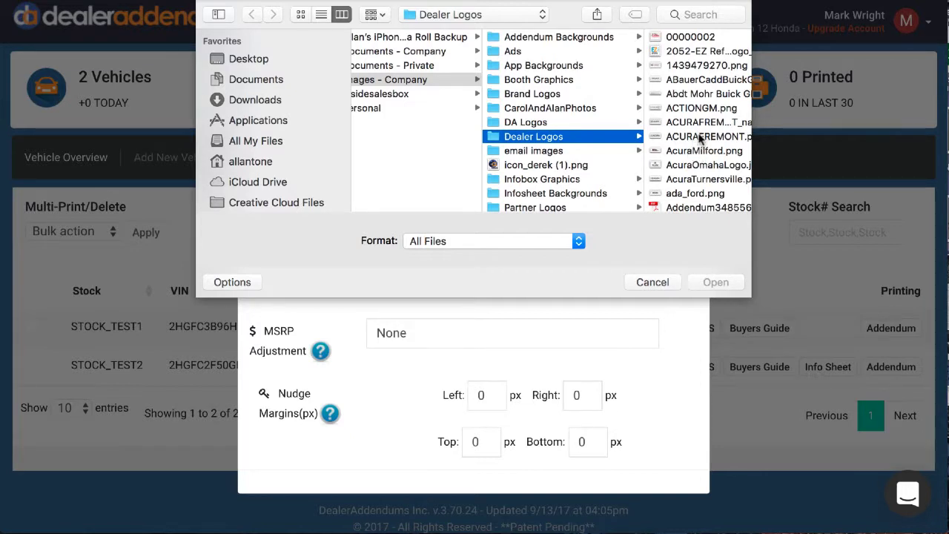
{"action": "left_click", "coordinate": [700, 138]}
{"action": "left_click", "coordinate": [716, 282]}
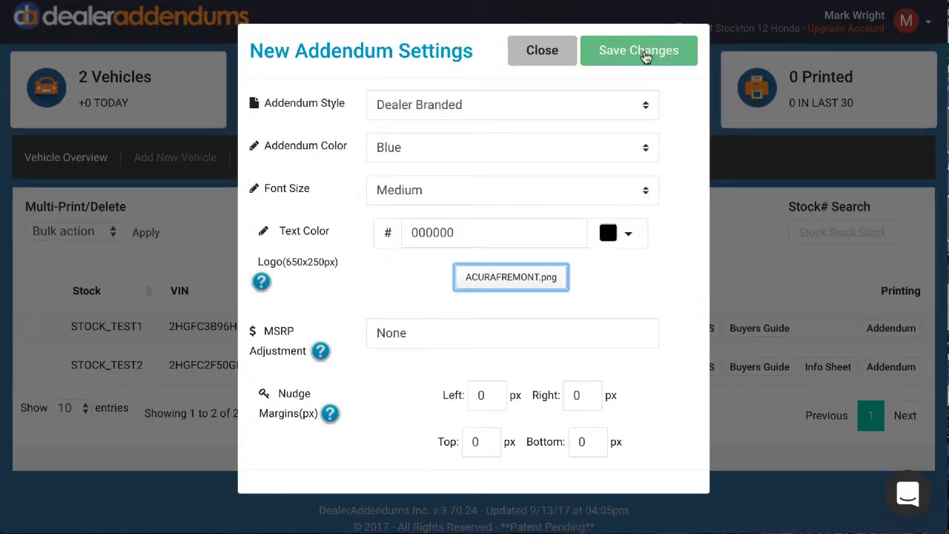
{"action": "left_click", "coordinate": [645, 58]}
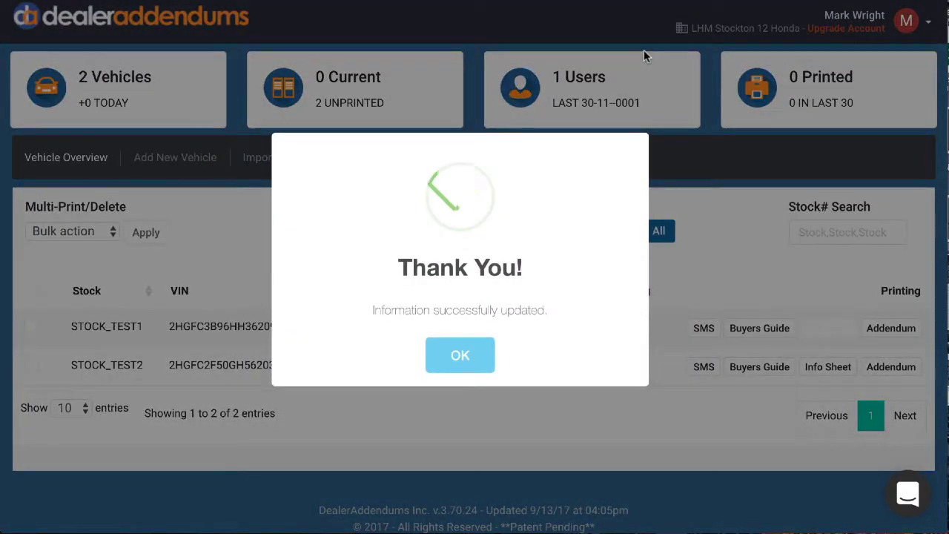
{"action": "left_click", "coordinate": [449, 354]}
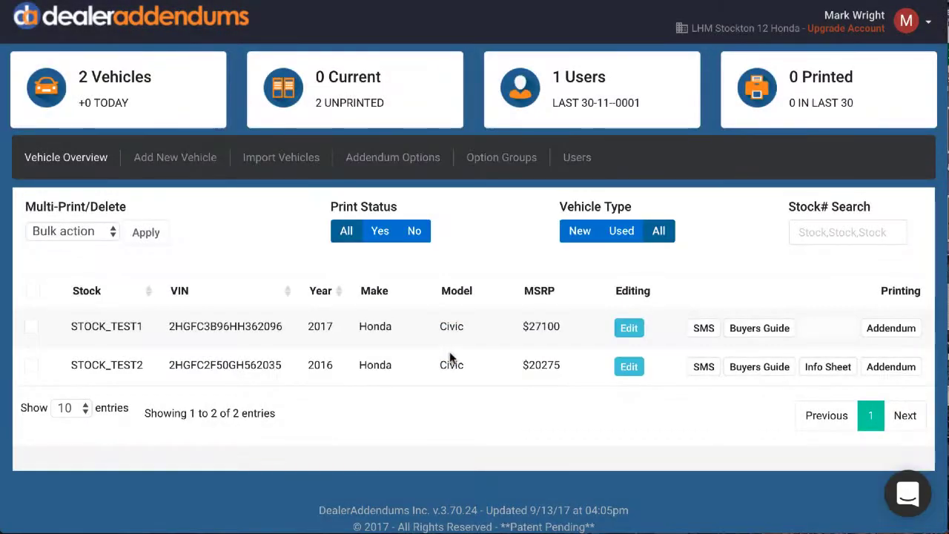
Create the addendum for vehicle STOCK_TEST1, review its full print preview, and close it without printing.
{"action": "left_click", "coordinate": [892, 328]}
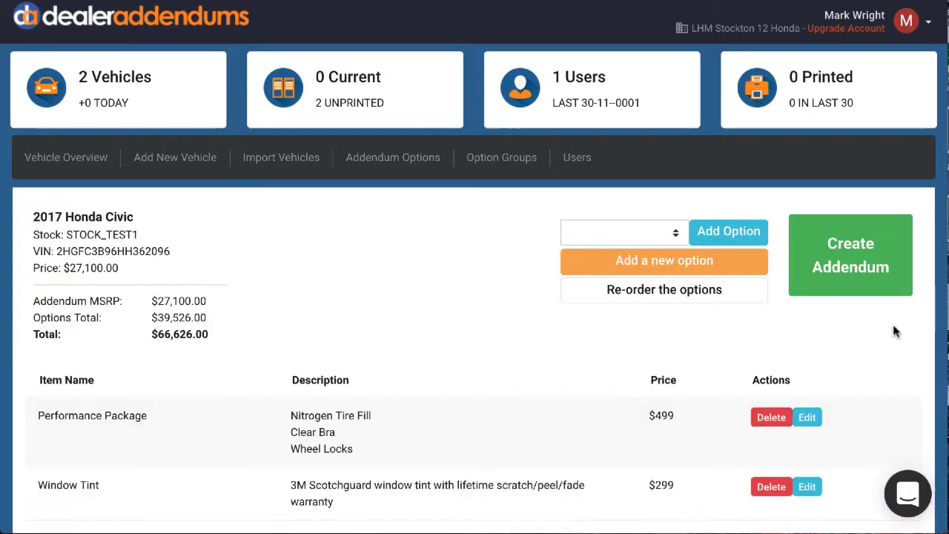
{"action": "left_click", "coordinate": [869, 267]}
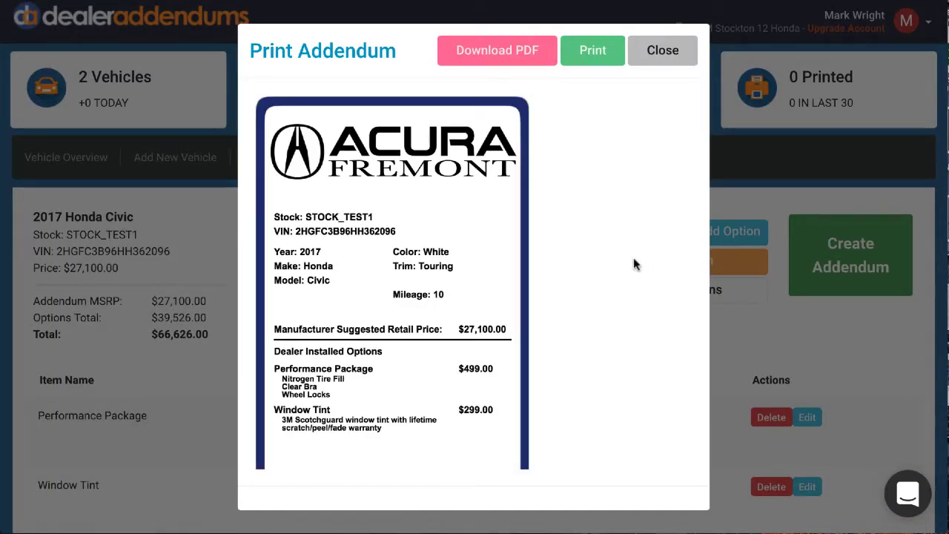
{"action": "scroll", "coordinate": [633, 264], "scroll_direction": "down", "scroll_amount": 4}
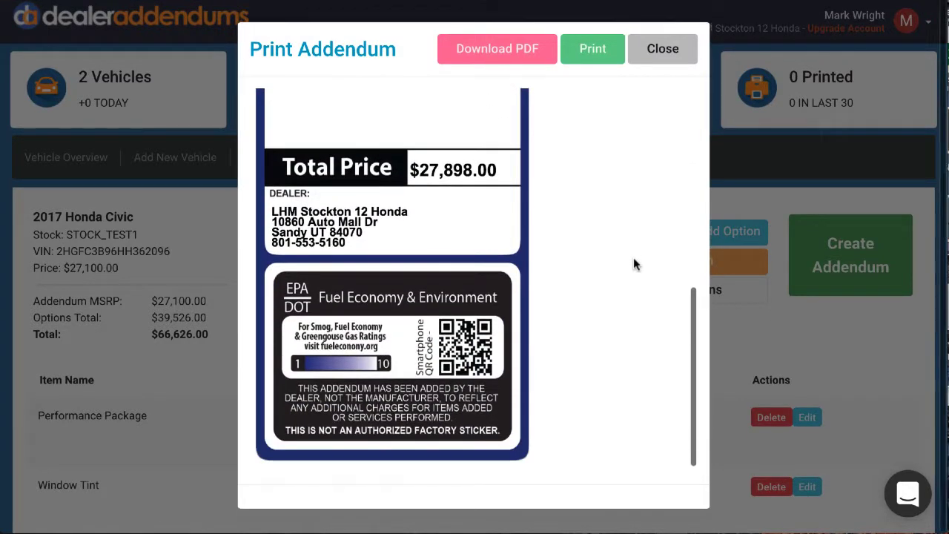
{"action": "scroll", "coordinate": [634, 265], "scroll_direction": "up", "scroll_amount": 5}
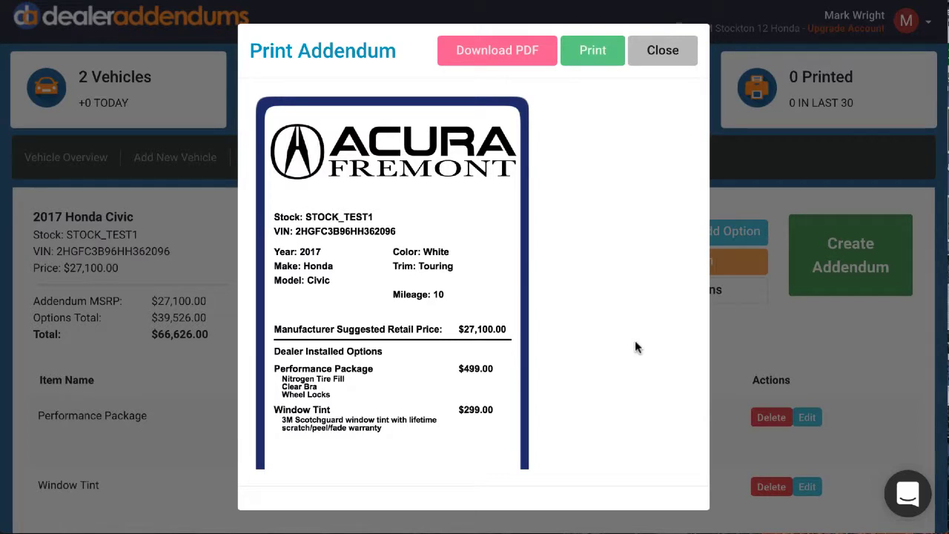
{"action": "left_click", "coordinate": [663, 52]}
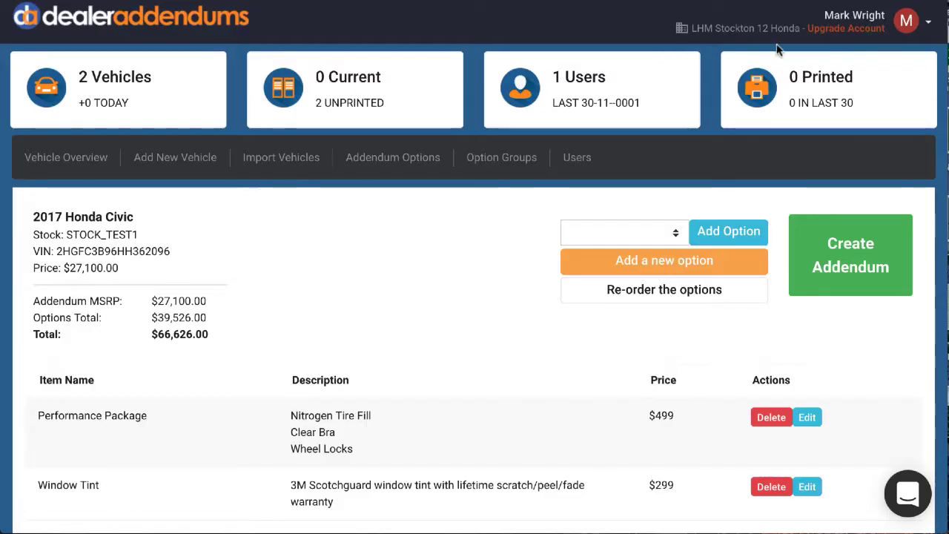
Open the template builder and begin a new addendum template named demo.
{"action": "left_click", "coordinate": [929, 25]}
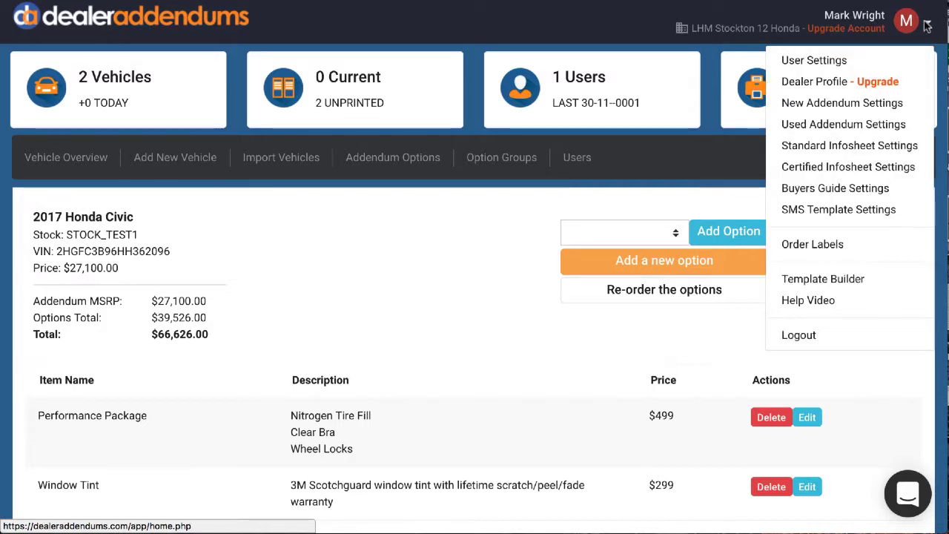
{"action": "left_click", "coordinate": [853, 283]}
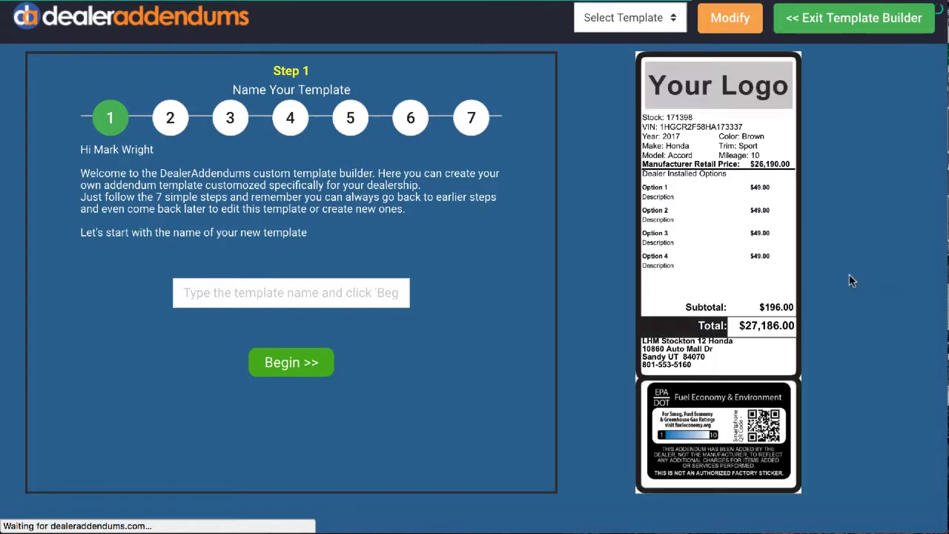
{"action": "left_click", "coordinate": [273, 295]}
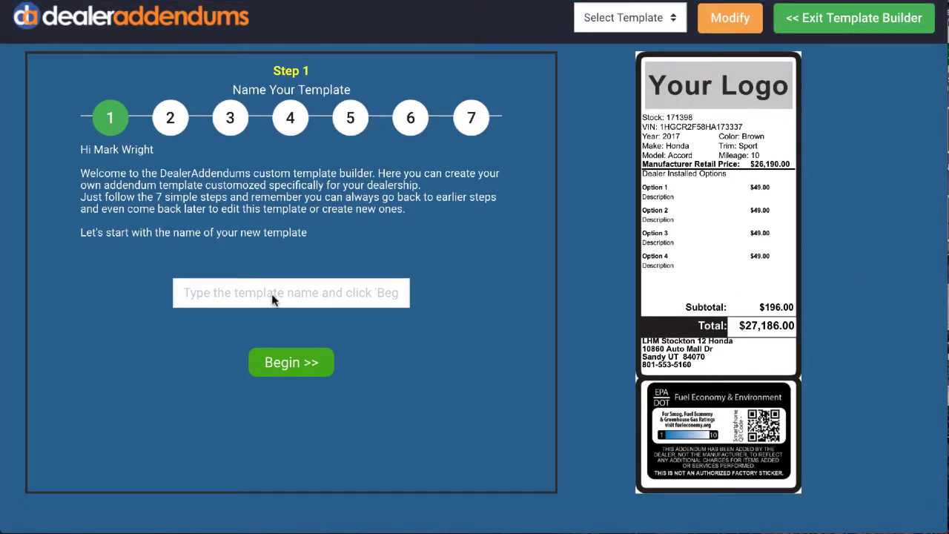
{"action": "type", "text": "demo"}
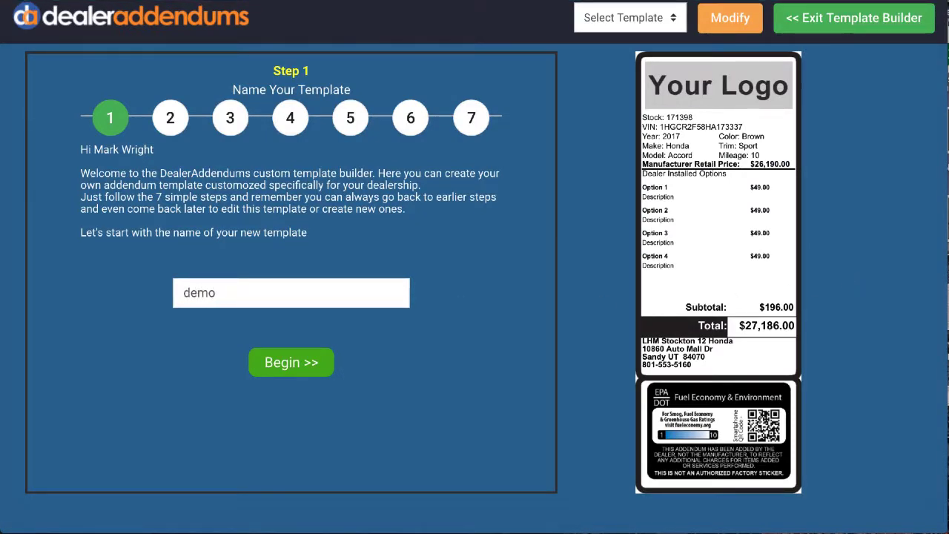
{"action": "left_click", "coordinate": [286, 368]}
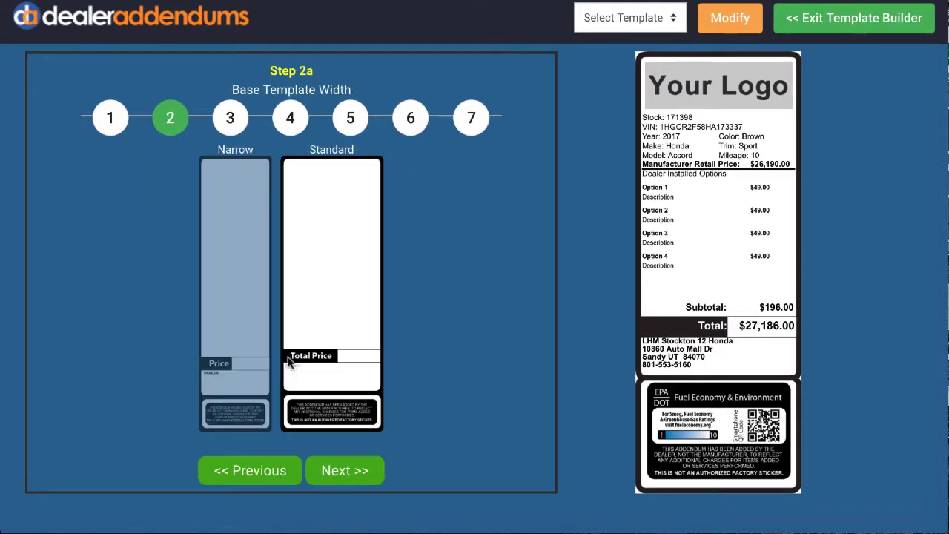
Keep the Standard template width, compare the Large, Top and Small layouts, and accept the Medium layout.
{"action": "left_click", "coordinate": [350, 469]}
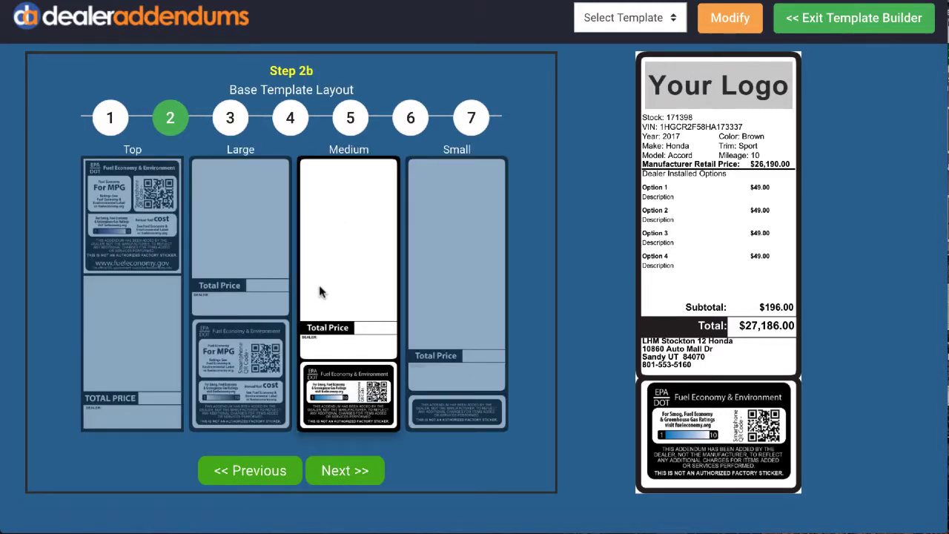
{"action": "left_click", "coordinate": [220, 243]}
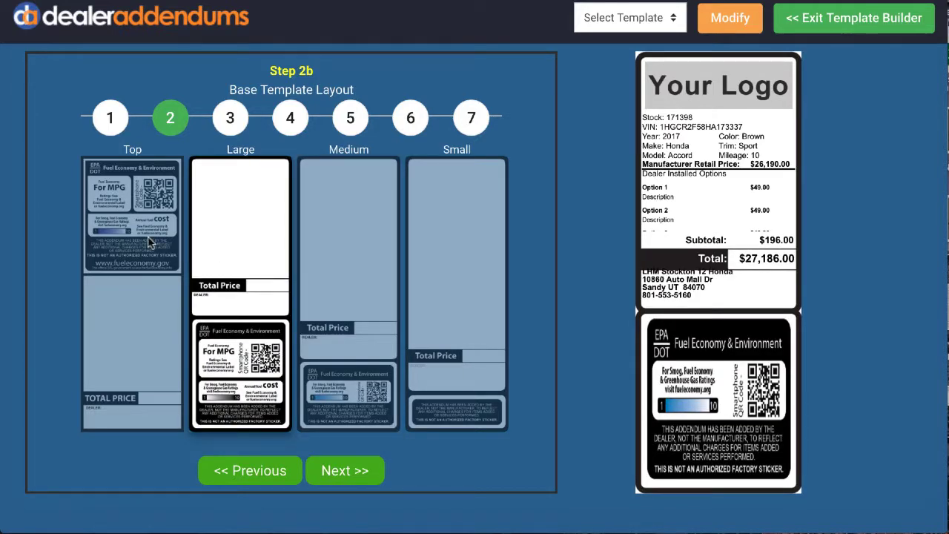
{"action": "left_click", "coordinate": [151, 244]}
{"action": "left_click", "coordinate": [467, 237]}
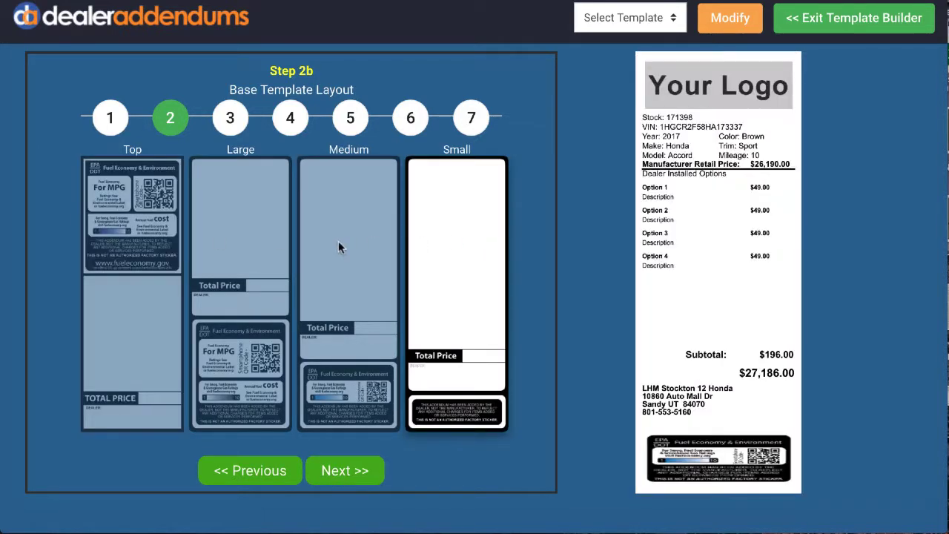
{"action": "left_click", "coordinate": [338, 240]}
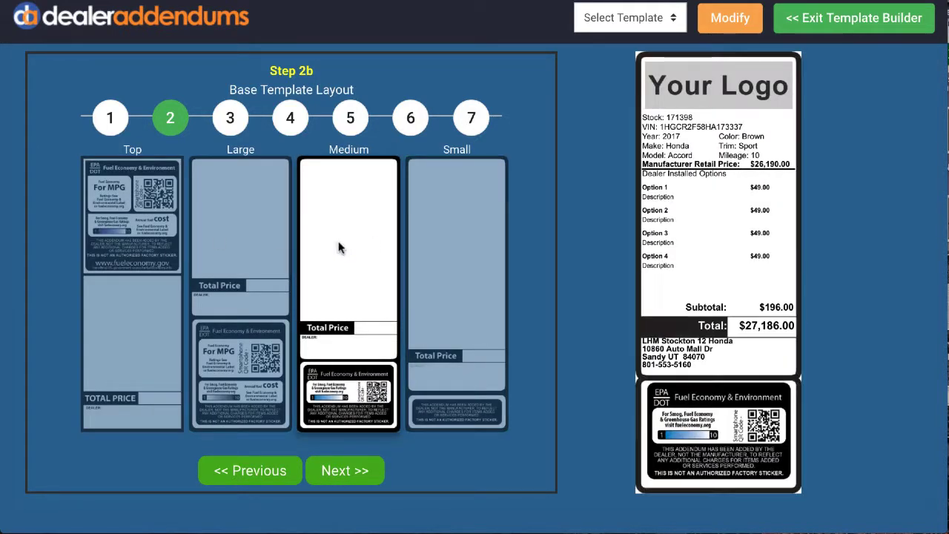
{"action": "left_click", "coordinate": [352, 473]}
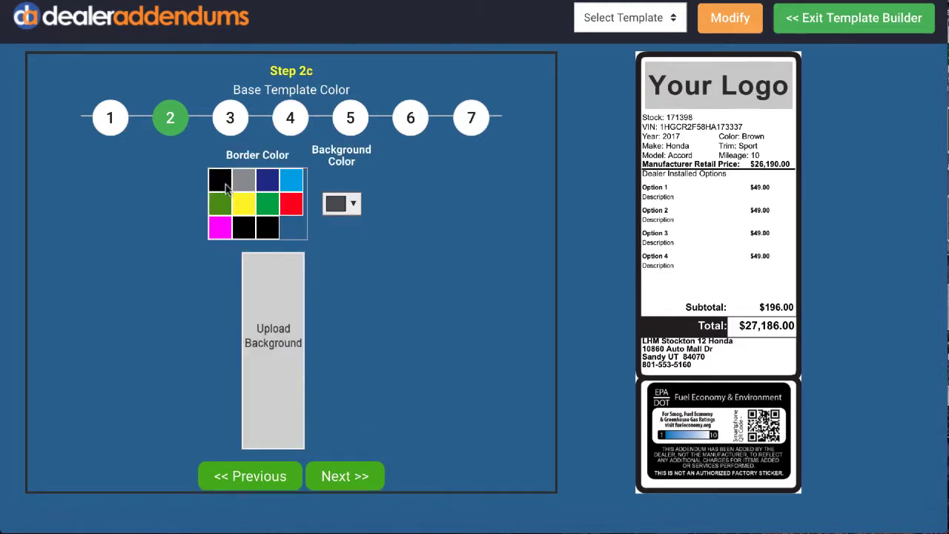
Try the dark blue border colour, return the border to black, set the template background to white, and accept the colours.
{"action": "left_click", "coordinate": [269, 185]}
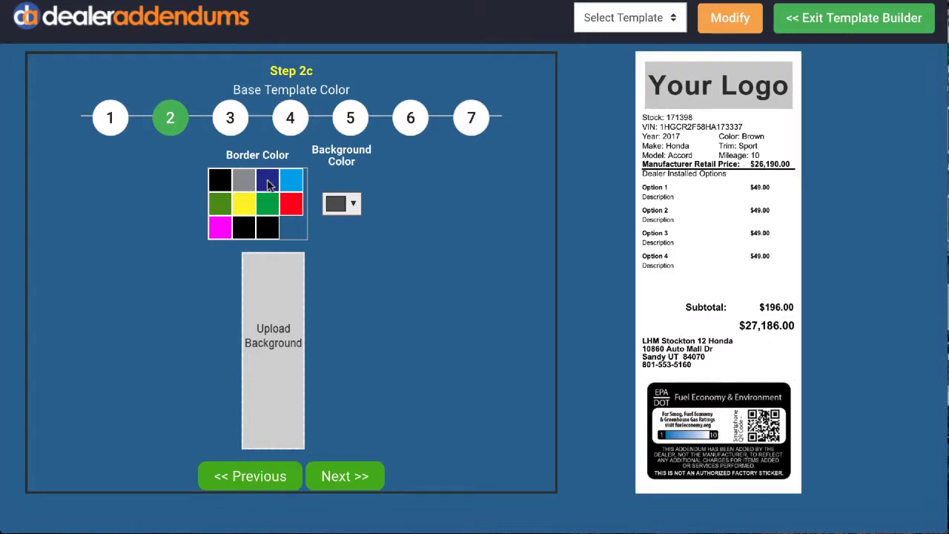
{"action": "left_click", "coordinate": [219, 183]}
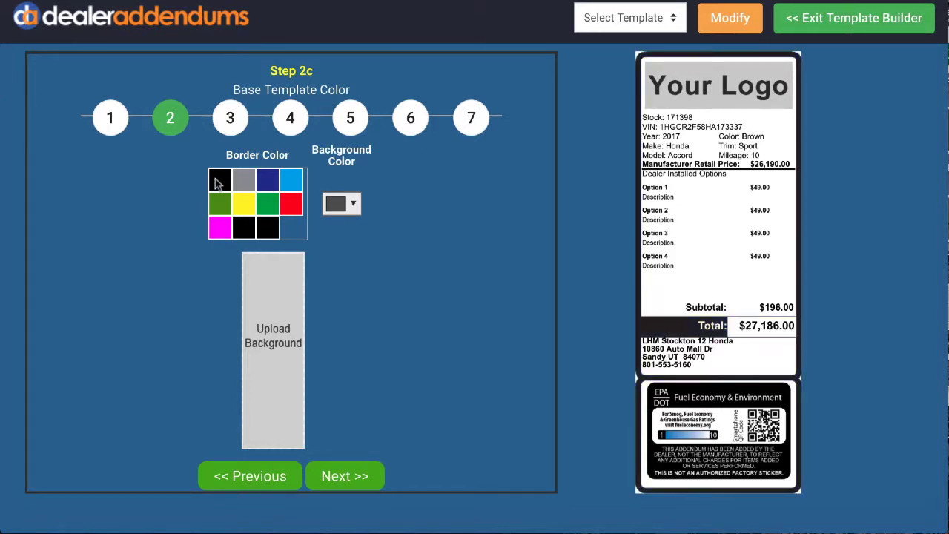
{"action": "left_click", "coordinate": [355, 205]}
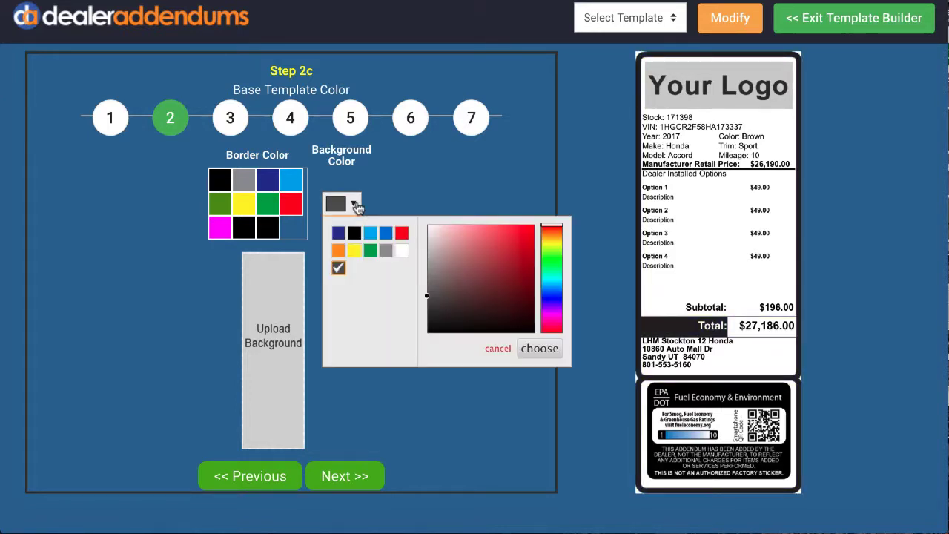
{"action": "left_click", "coordinate": [401, 251]}
{"action": "left_click", "coordinate": [539, 348]}
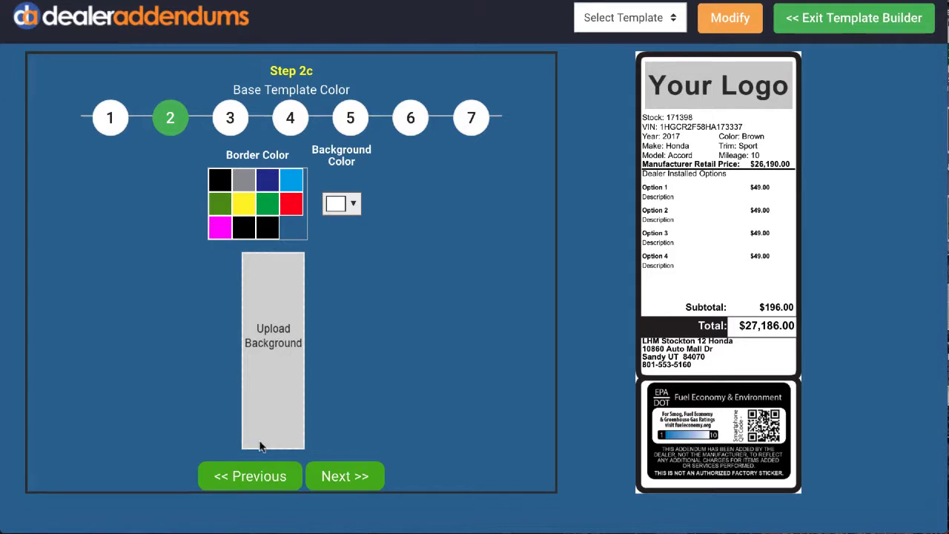
{"action": "left_click", "coordinate": [353, 479]}
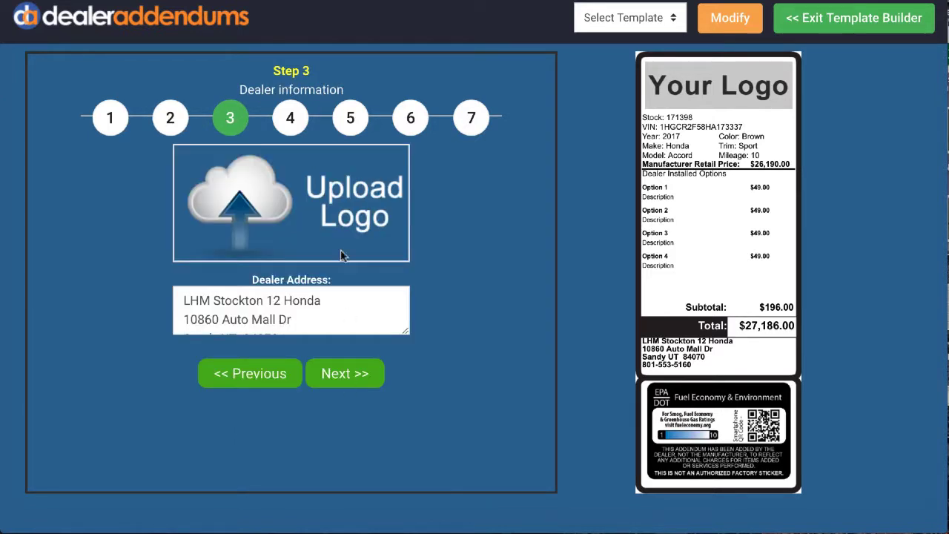
Upload ACURAFREMONT_narrow.png from the Dealer Logos folder as the template logo, review the dealer address, and accept the dealer information.
{"action": "left_click", "coordinate": [329, 191]}
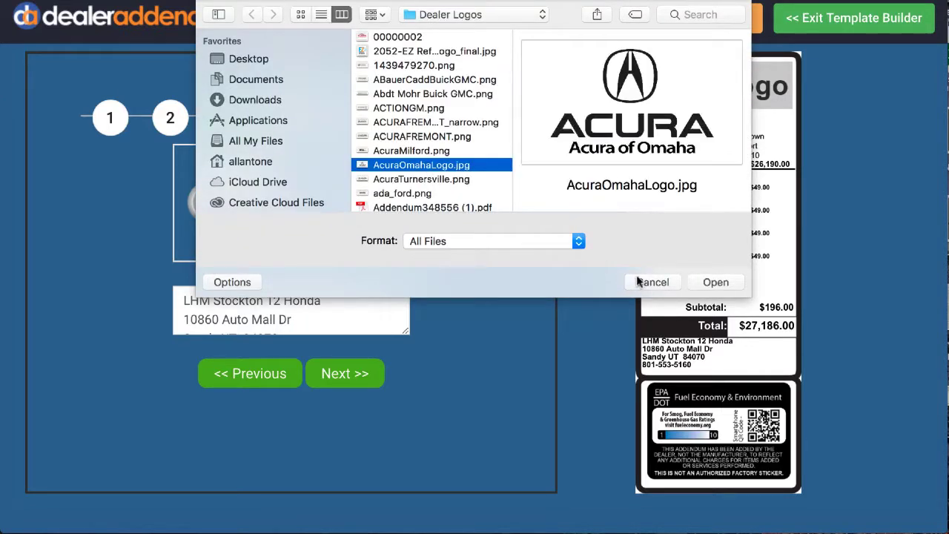
{"action": "left_click", "coordinate": [416, 123]}
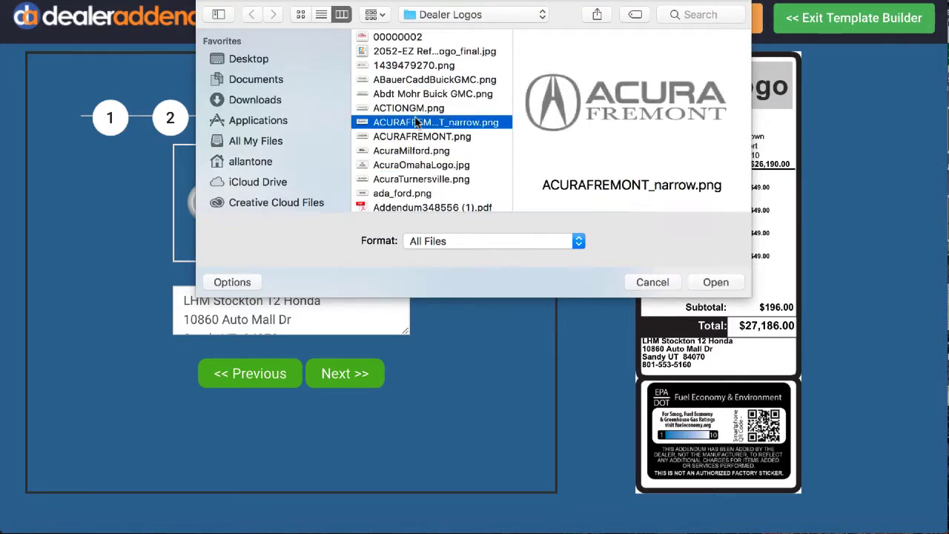
{"action": "left_click", "coordinate": [722, 281]}
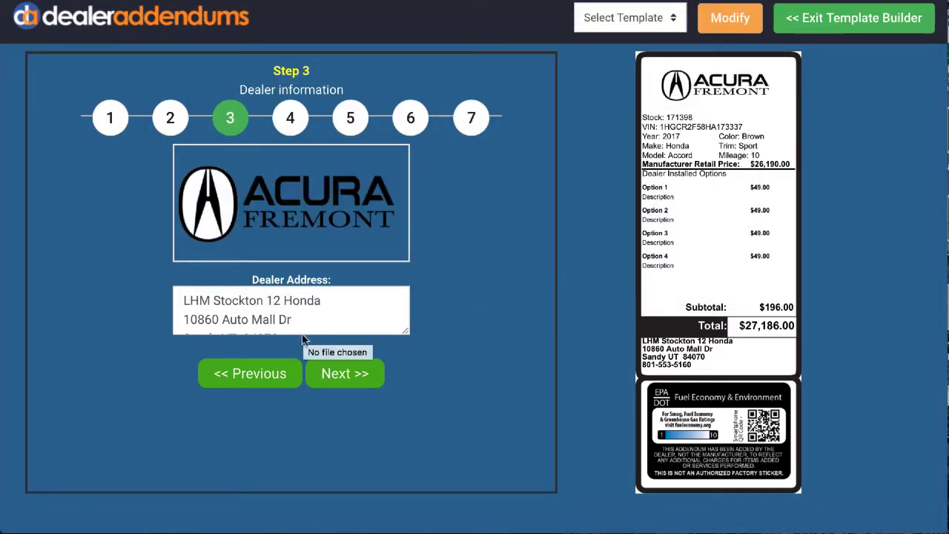
{"action": "scroll", "coordinate": [287, 314], "scroll_direction": "down", "scroll_amount": 2}
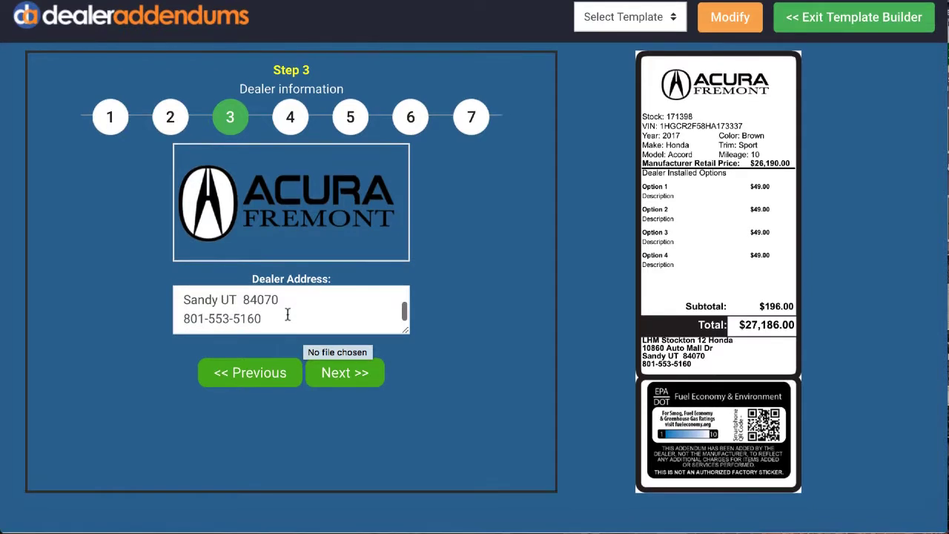
{"action": "scroll", "coordinate": [286, 313], "scroll_direction": "up", "scroll_amount": 2}
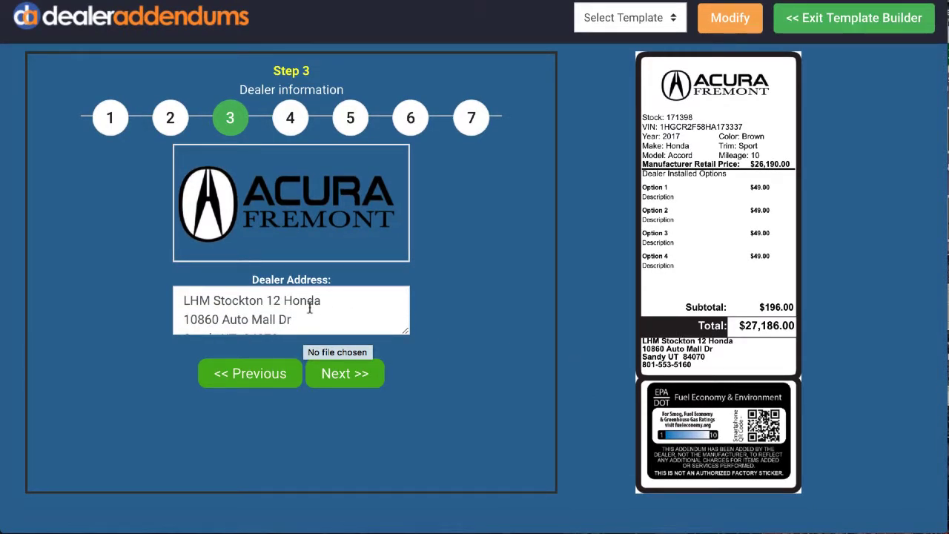
{"action": "left_click", "coordinate": [349, 378]}
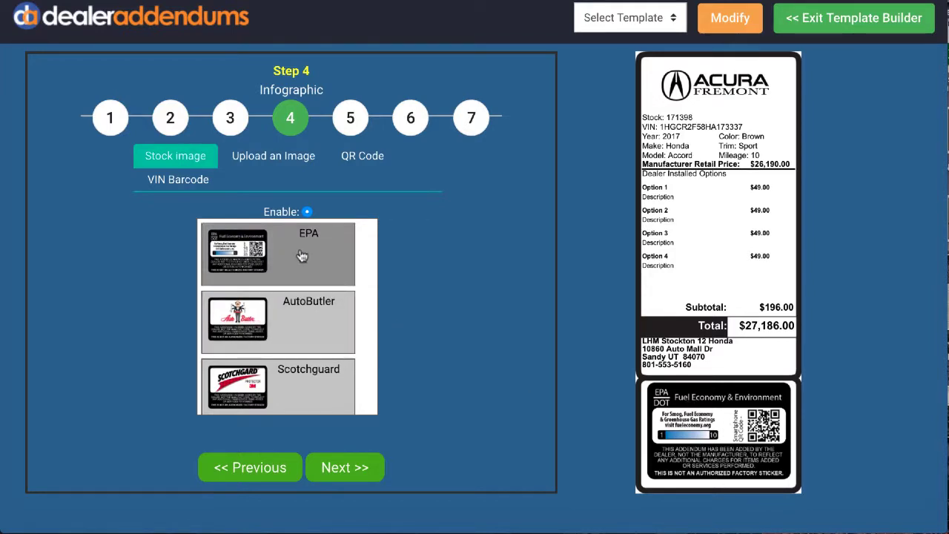
Compare the AutoButler, Scotchguard, EnerGuide and PermaPlate stock infographics in the template preview.
{"action": "left_click", "coordinate": [304, 318]}
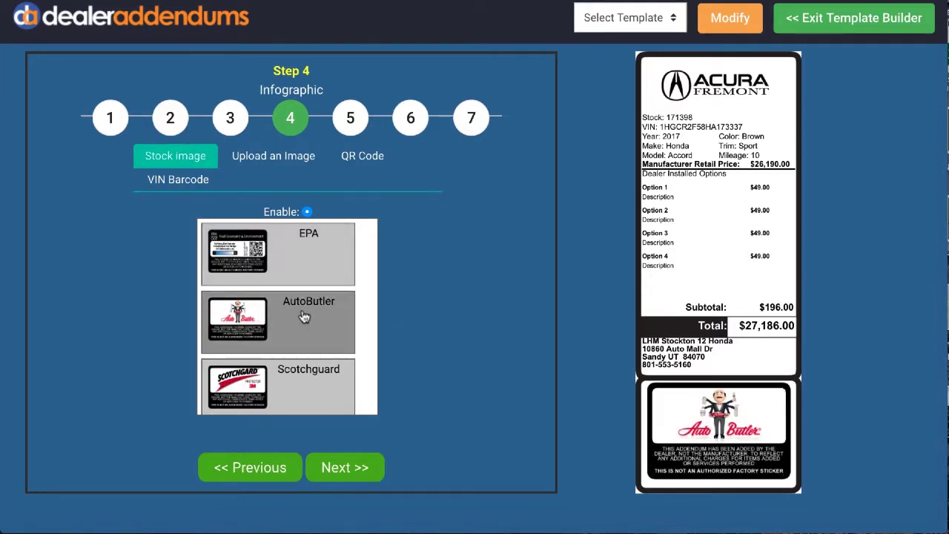
{"action": "left_click", "coordinate": [303, 383]}
{"action": "scroll", "coordinate": [307, 345], "scroll_direction": "down", "scroll_amount": 5}
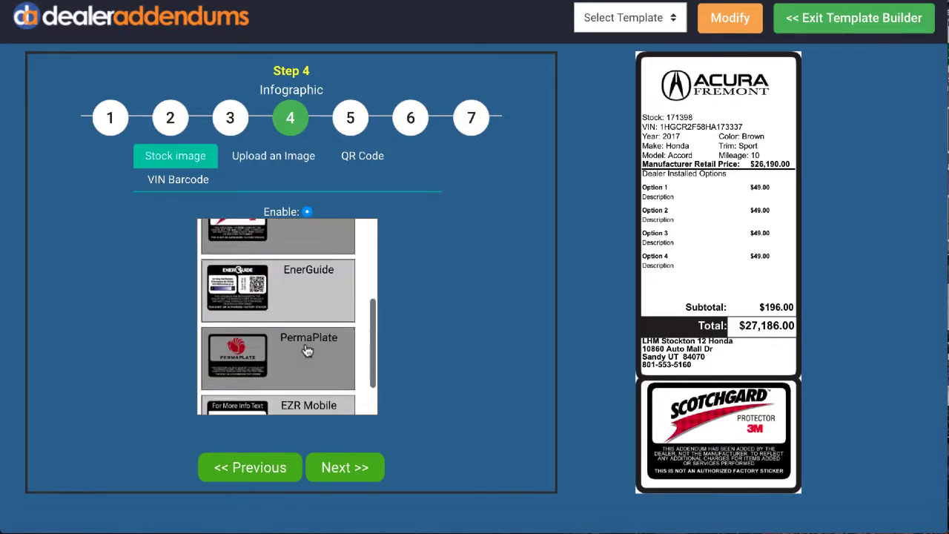
{"action": "left_click", "coordinate": [301, 290]}
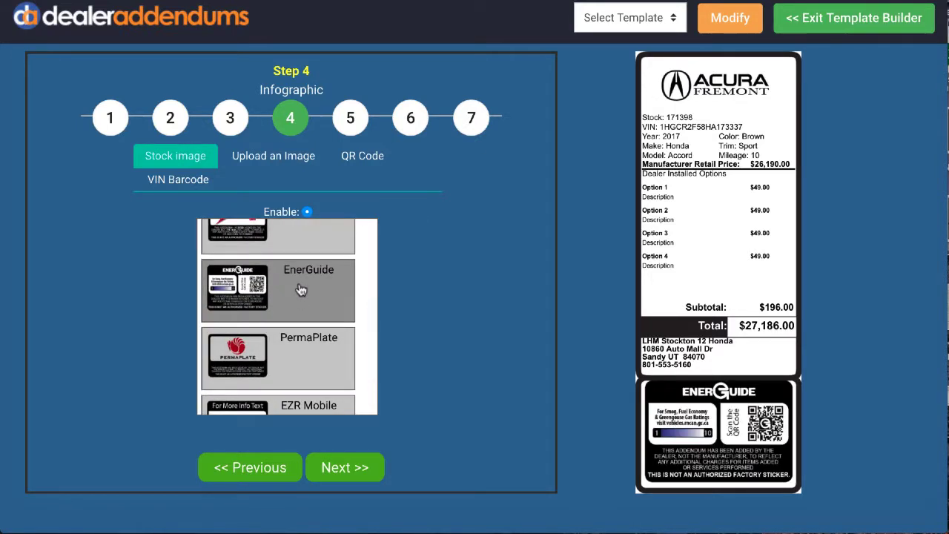
{"action": "left_click", "coordinate": [299, 370]}
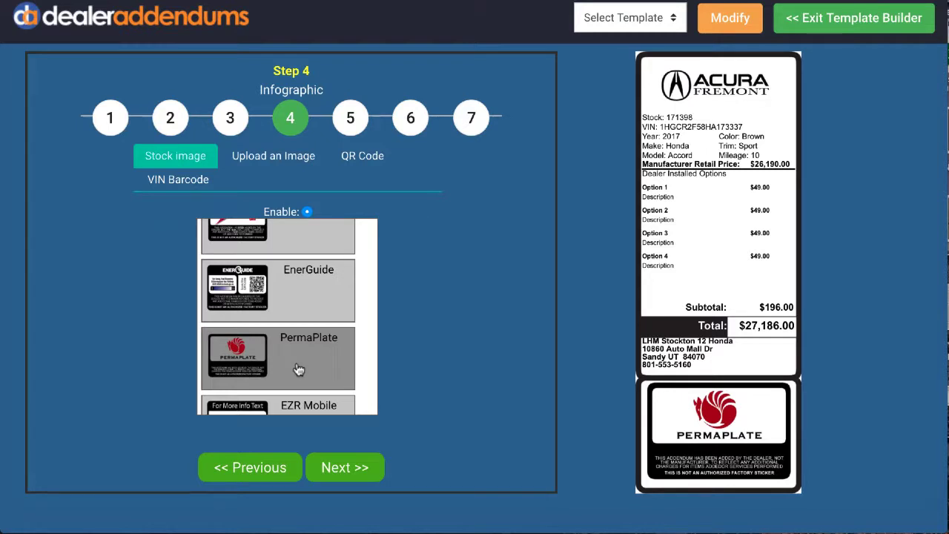
{"action": "scroll", "coordinate": [299, 369], "scroll_direction": "up", "scroll_amount": 3}
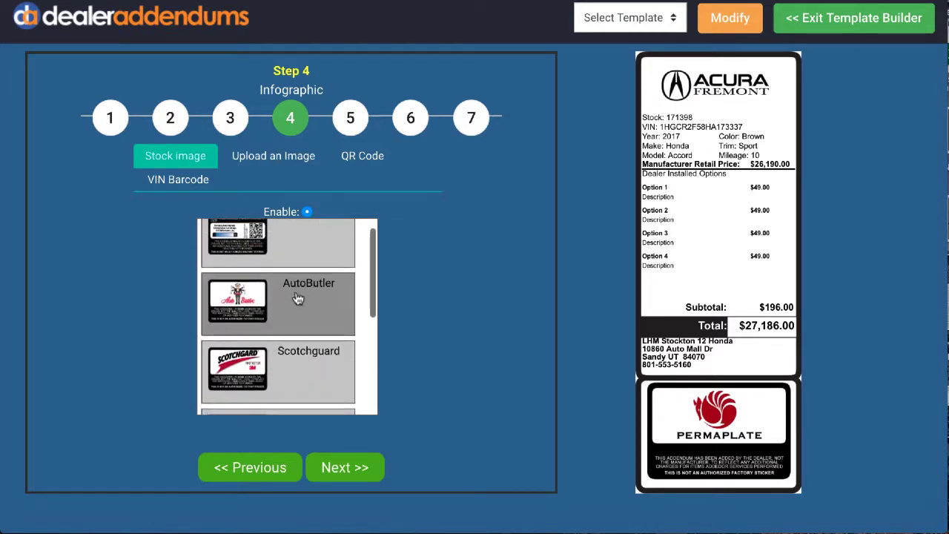
Look at the image upload option, then try the QR code and VIN barcode infographics in the template preview.
{"action": "left_click", "coordinate": [272, 157]}
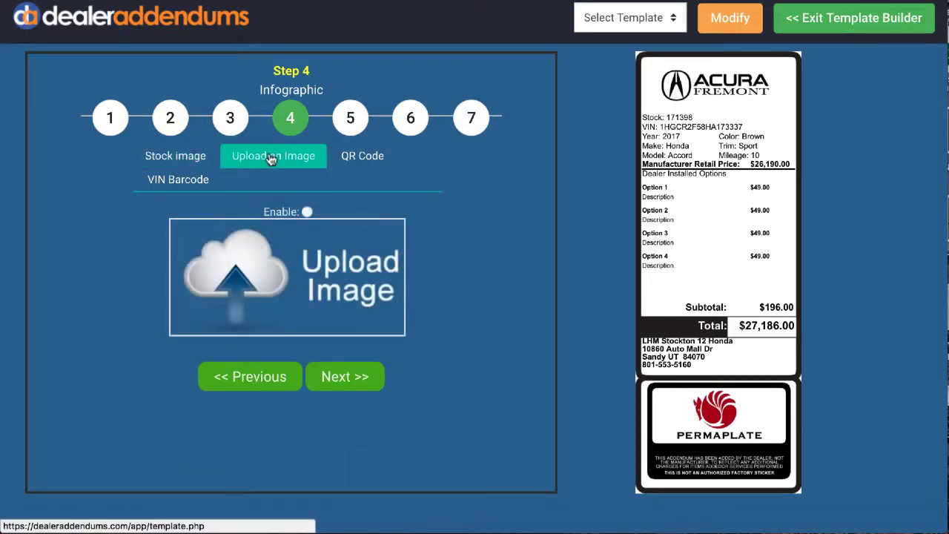
{"action": "left_click", "coordinate": [360, 158]}
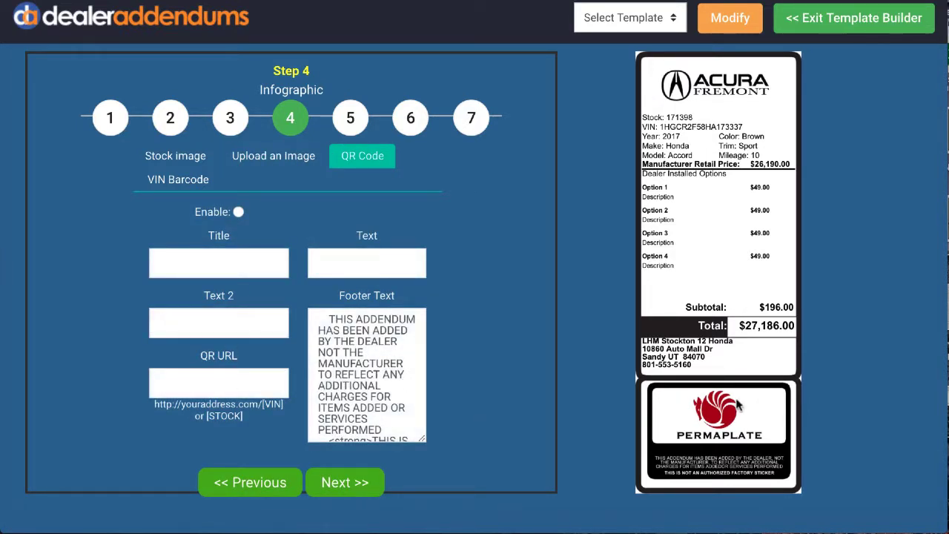
{"action": "left_click", "coordinate": [238, 213]}
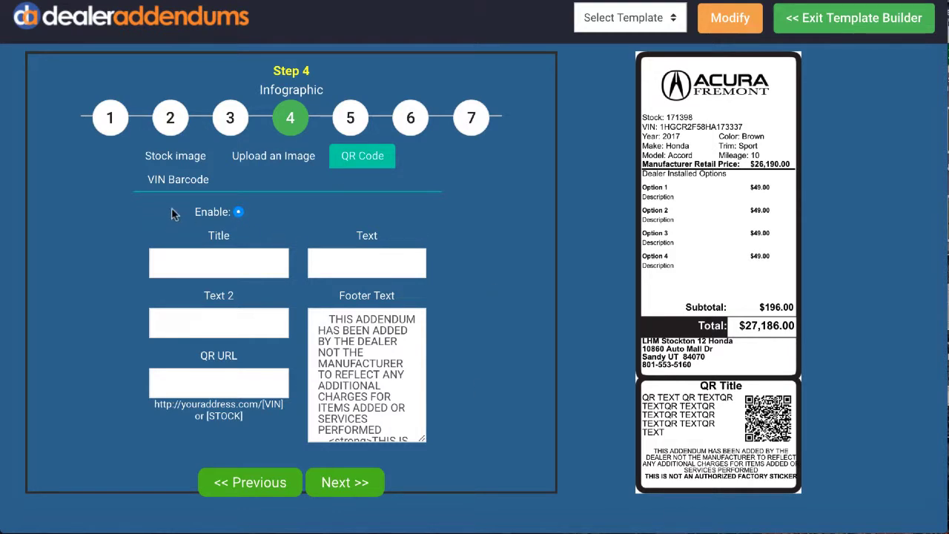
{"action": "left_click", "coordinate": [181, 183]}
{"action": "left_click", "coordinate": [235, 213]}
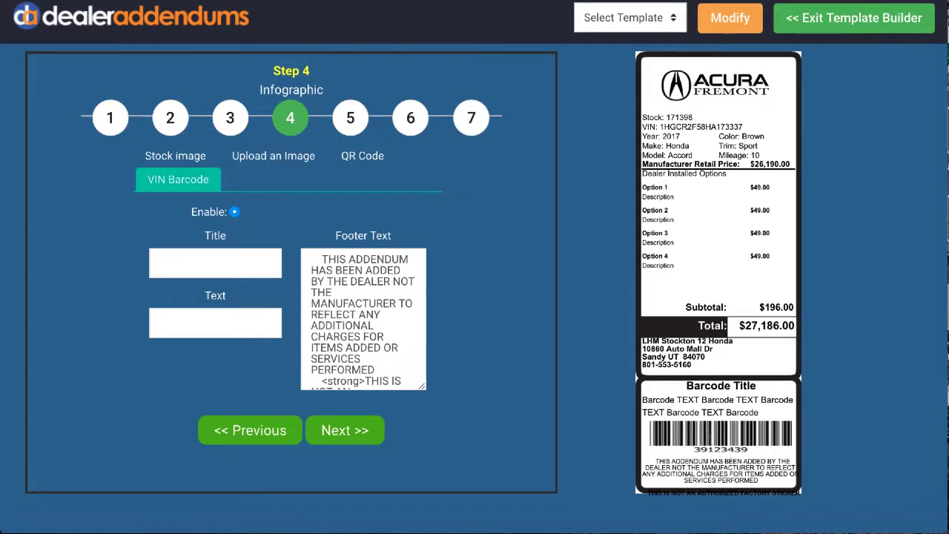
Switch the infographic back to a stock image, using the AutoButler one, and accept it.
{"action": "left_click", "coordinate": [176, 157]}
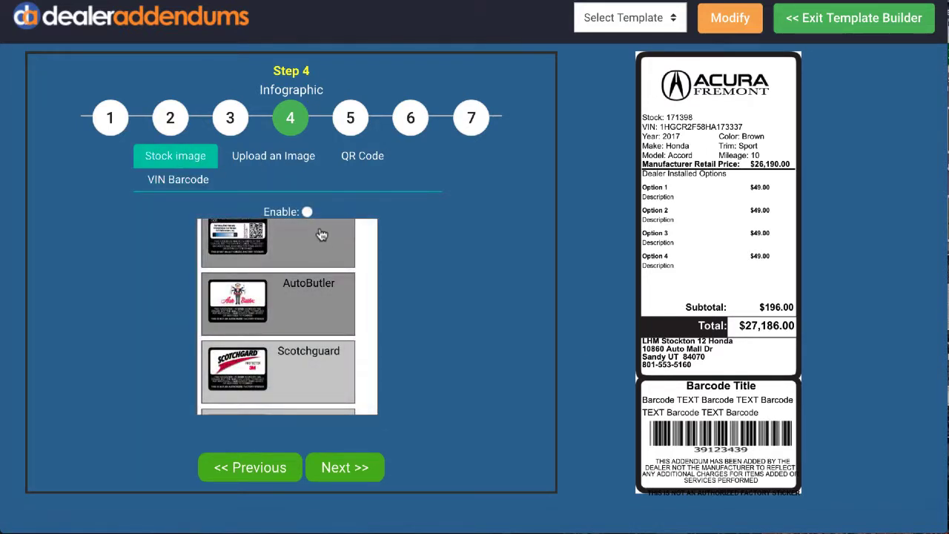
{"action": "left_click", "coordinate": [306, 211]}
{"action": "left_click", "coordinate": [345, 469]}
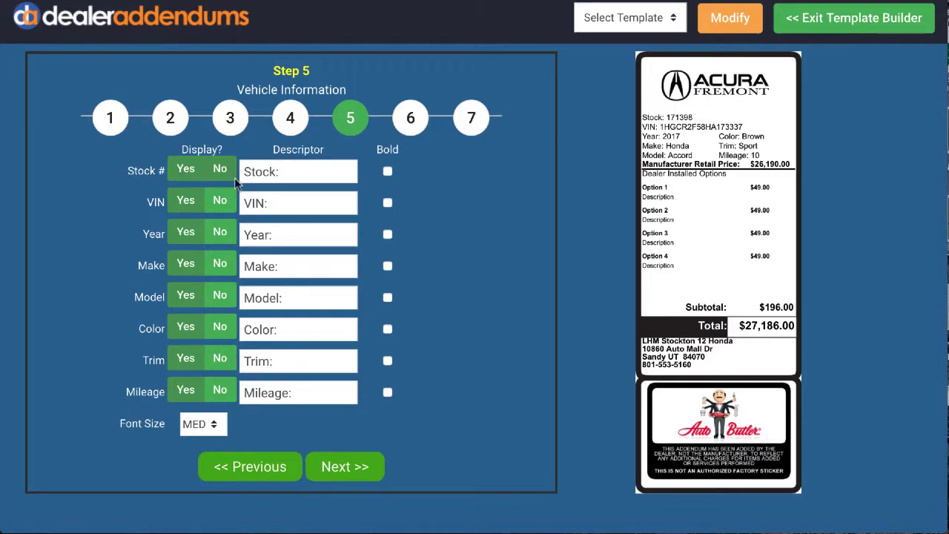
Try bold formatting on the Stock # and VIN lines, turning it off again for each.
{"action": "left_click", "coordinate": [387, 172]}
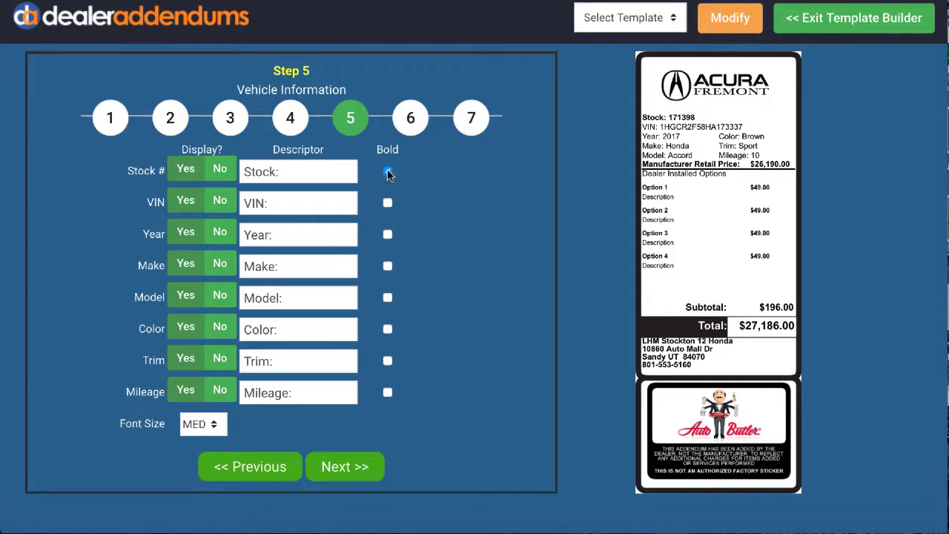
{"action": "left_click", "coordinate": [388, 173]}
{"action": "left_click", "coordinate": [387, 203]}
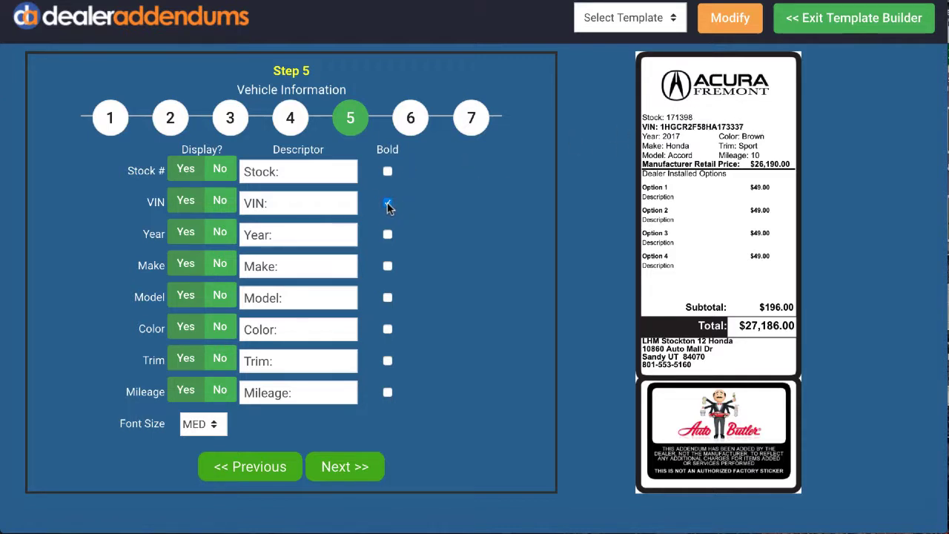
{"action": "left_click", "coordinate": [387, 203]}
Accept the vehicle information settings, save the template for both new and used vehicles, and exit the template builder.
{"action": "left_click", "coordinate": [347, 467]}
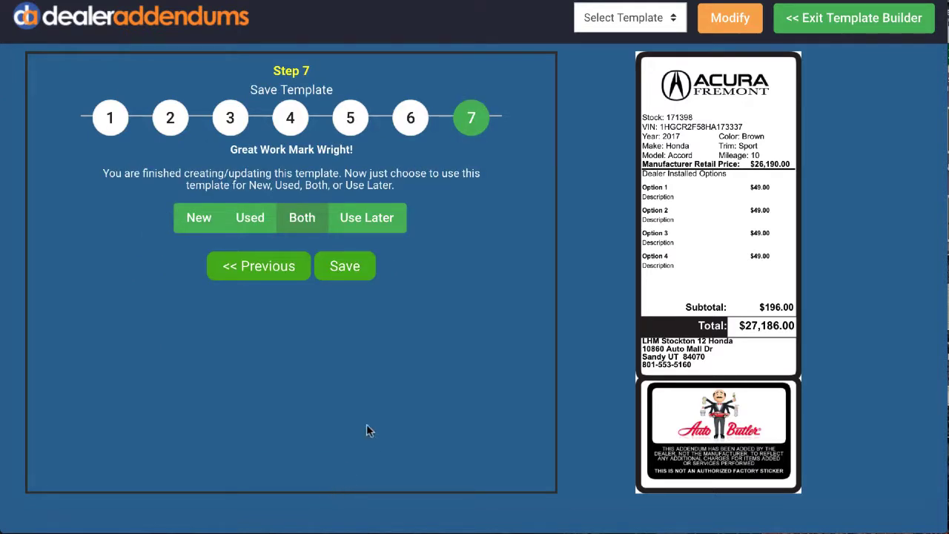
{"action": "left_click", "coordinate": [339, 270]}
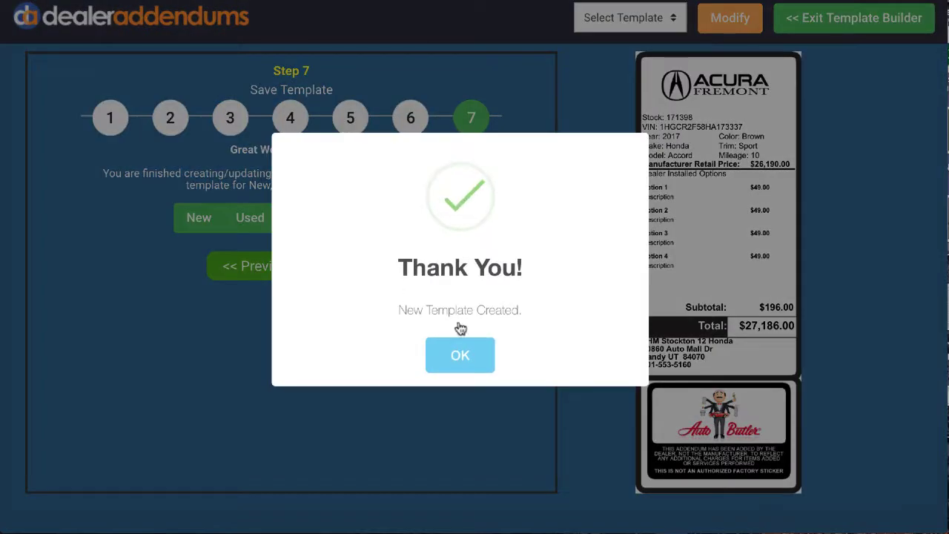
{"action": "left_click", "coordinate": [480, 361]}
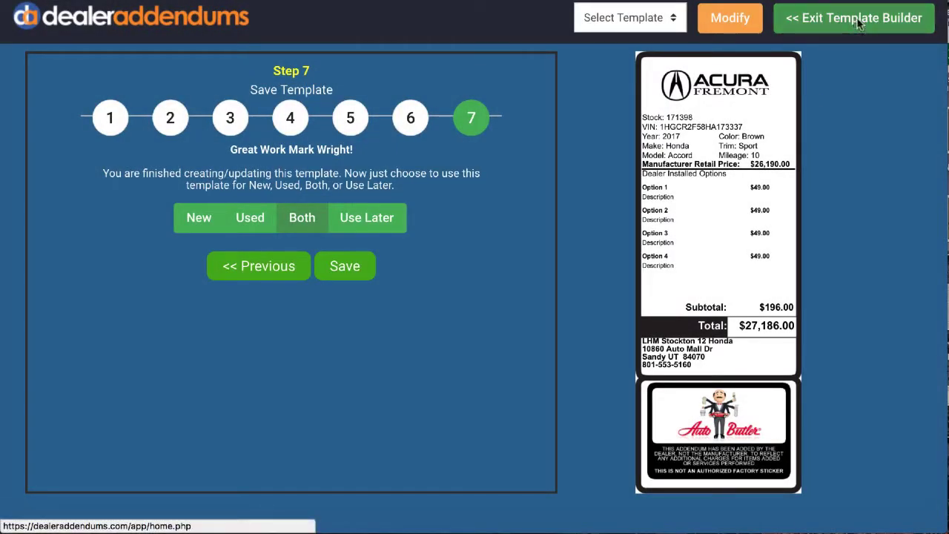
{"action": "left_click", "coordinate": [858, 25]}
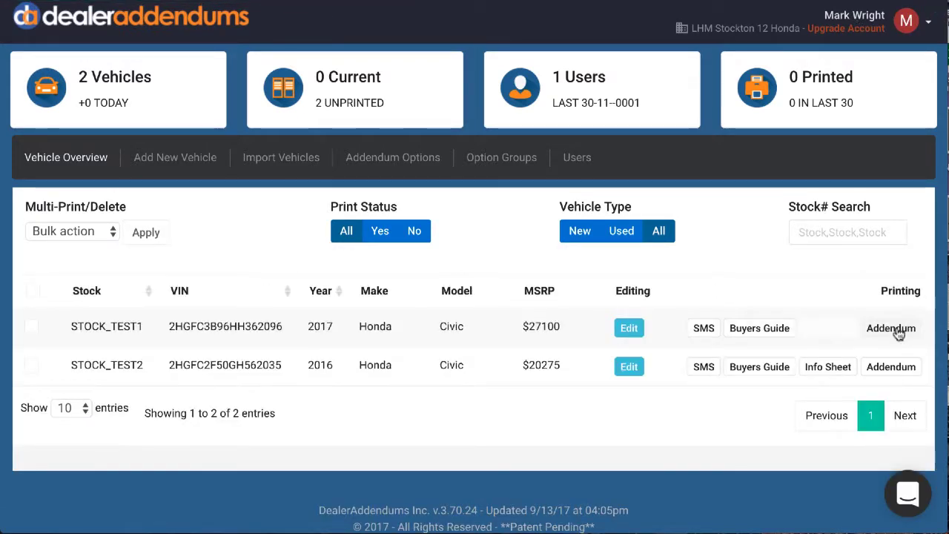
Generate the STOCK_TEST1 addendum with the new template, check its print preview from logo to infographic, and close it without printing.
{"action": "left_click", "coordinate": [897, 331]}
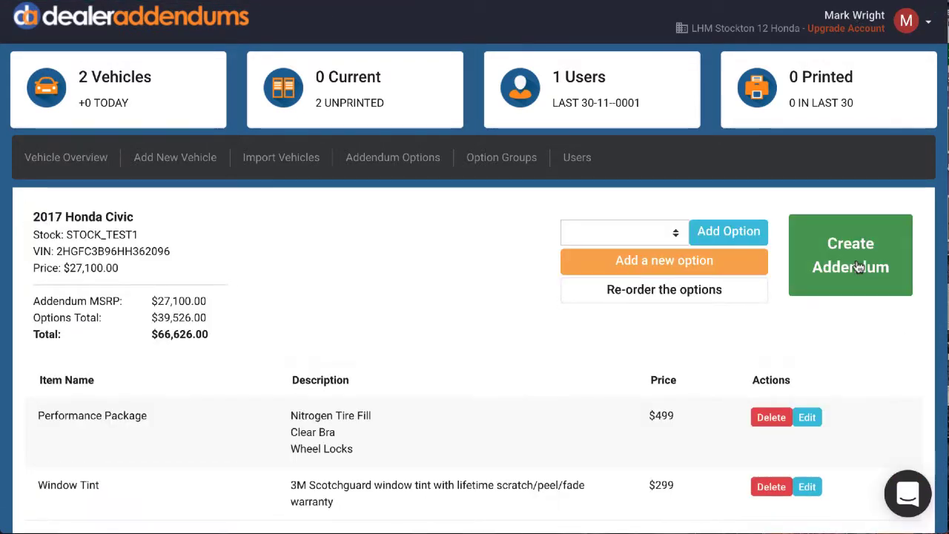
{"action": "left_click", "coordinate": [845, 265]}
{"action": "scroll", "coordinate": [656, 264], "scroll_direction": "down", "scroll_amount": 10}
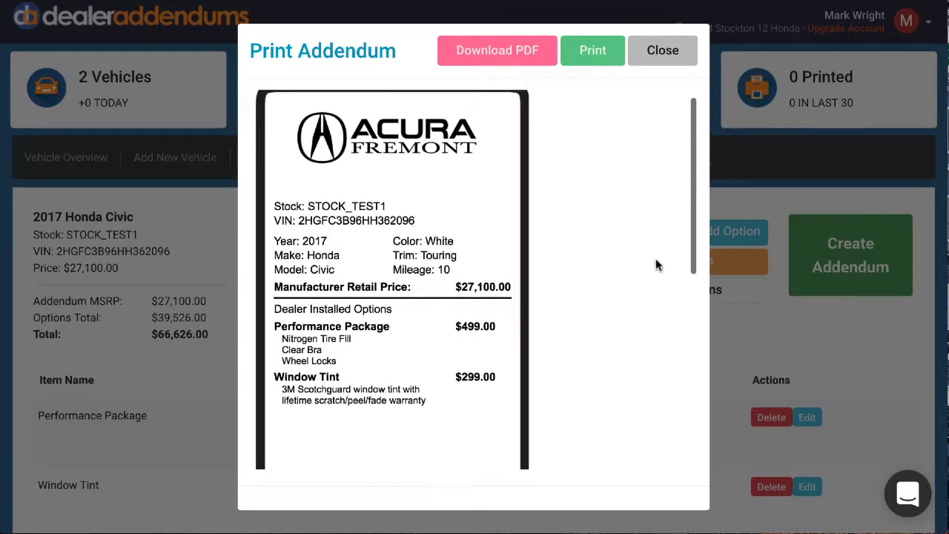
{"action": "scroll", "coordinate": [656, 265], "scroll_direction": "down", "scroll_amount": 2}
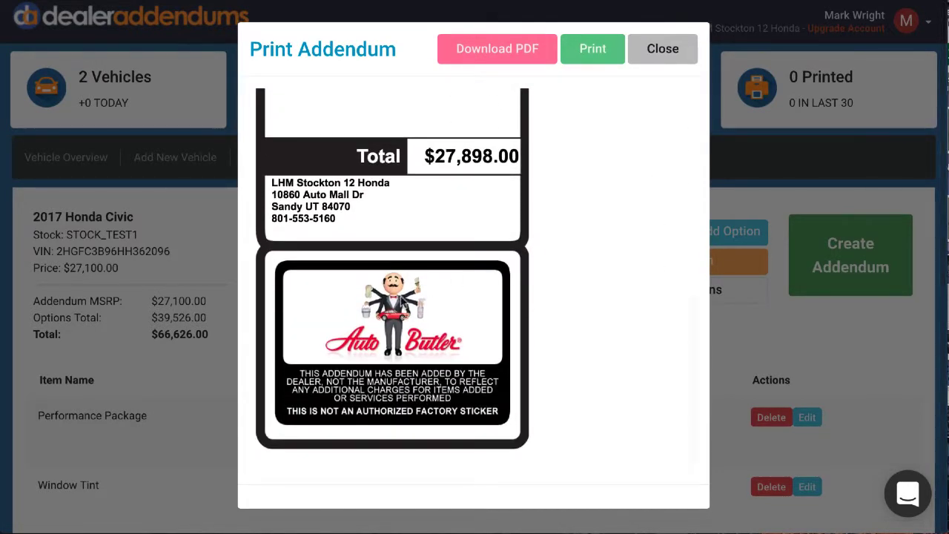
{"action": "scroll", "coordinate": [644, 294], "scroll_direction": "up", "scroll_amount": 12}
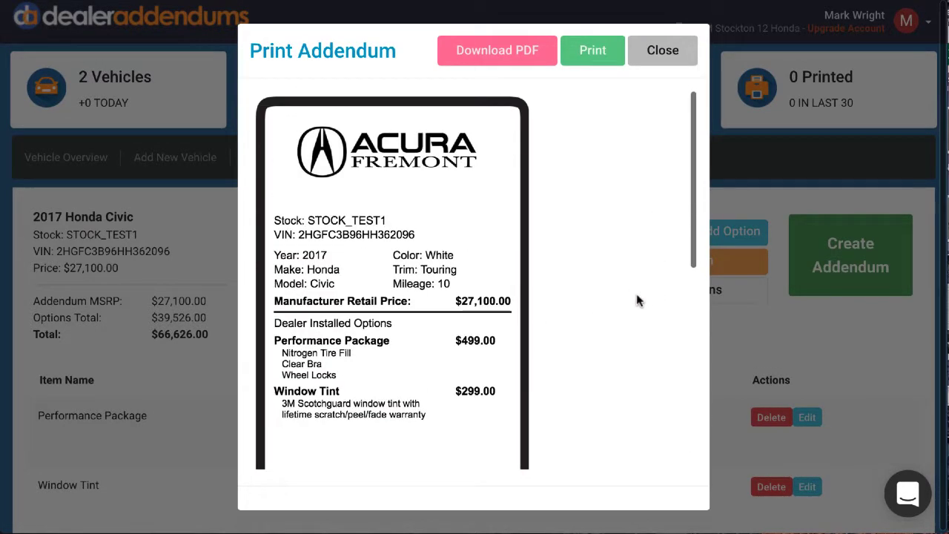
{"action": "left_click", "coordinate": [663, 52]}
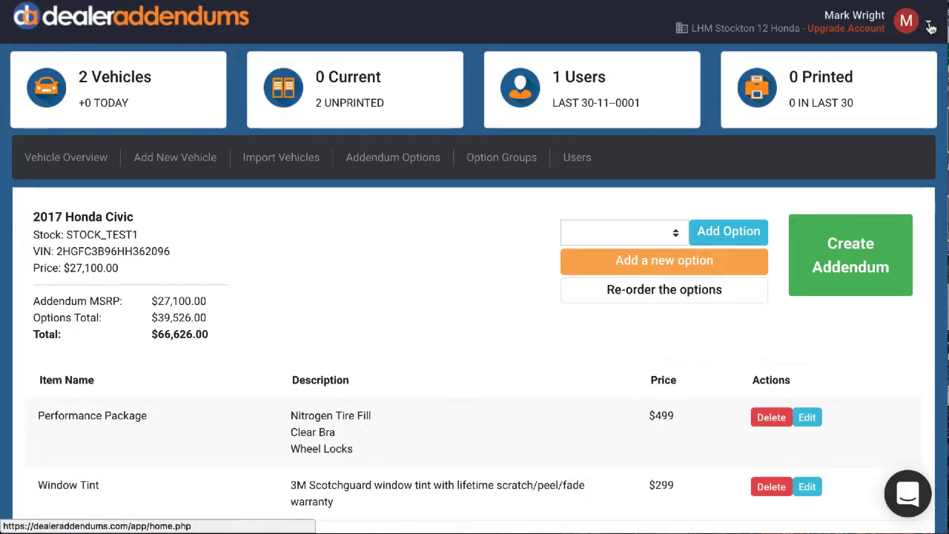
{"action": "left_click", "coordinate": [930, 28]}
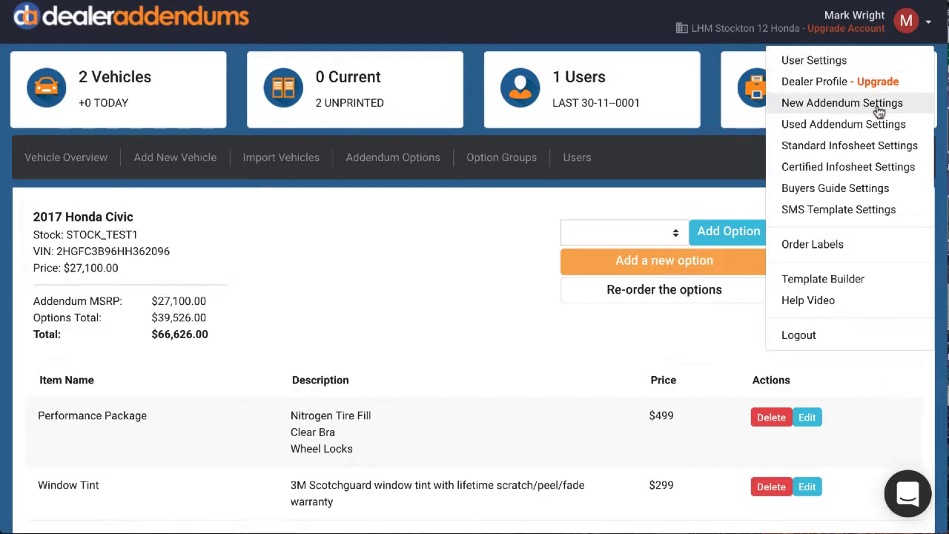
{"action": "left_click", "coordinate": [860, 147]}
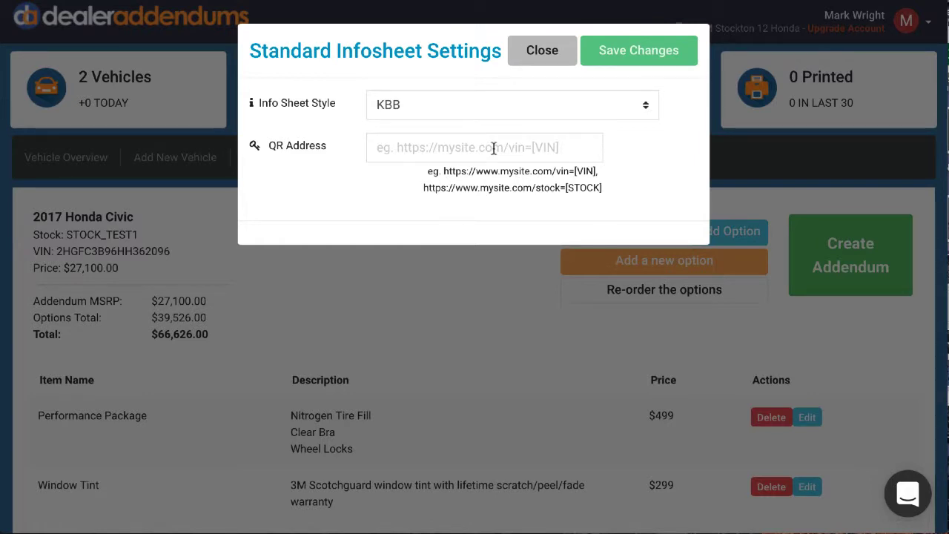
{"action": "type", "text": "http"}
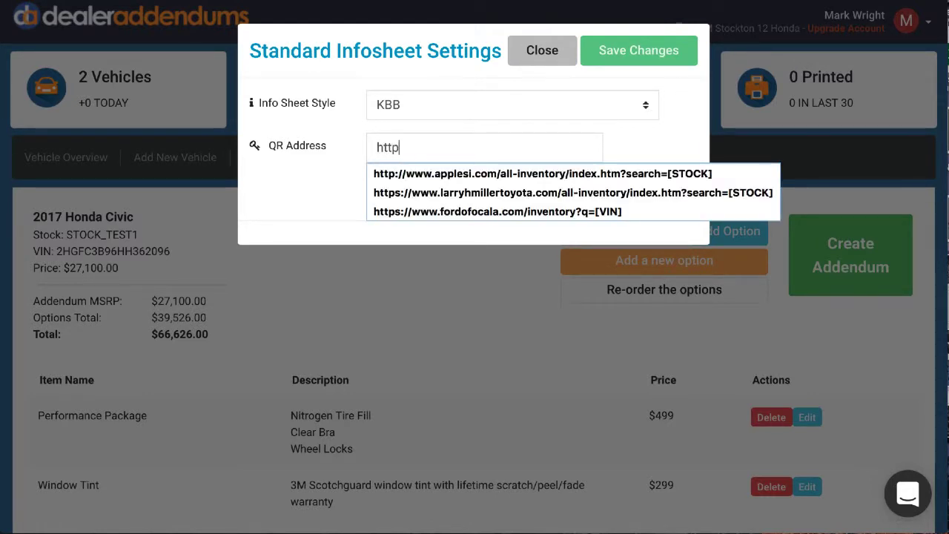
{"action": "type", "text": "://google.com"}
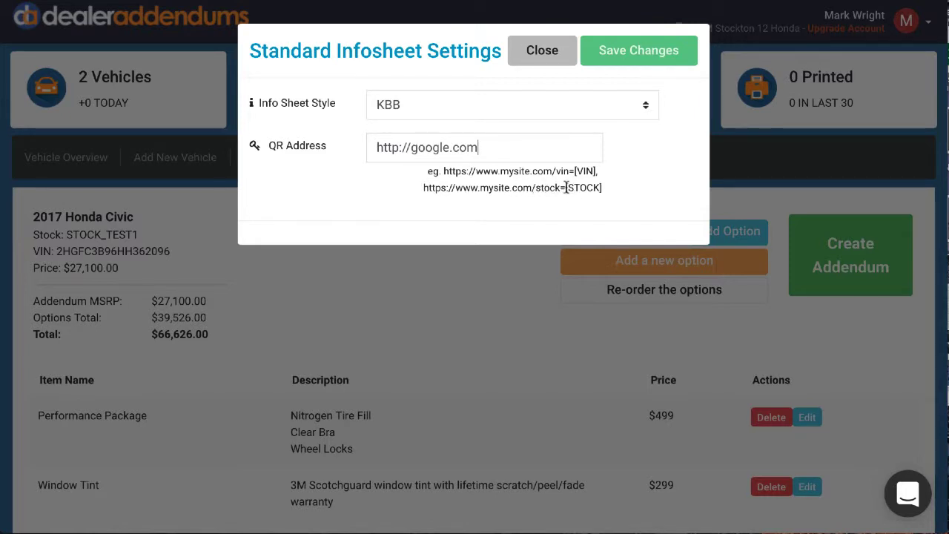
{"action": "left_click_drag", "start_coordinate": [566, 188], "coordinate": [604, 193]}
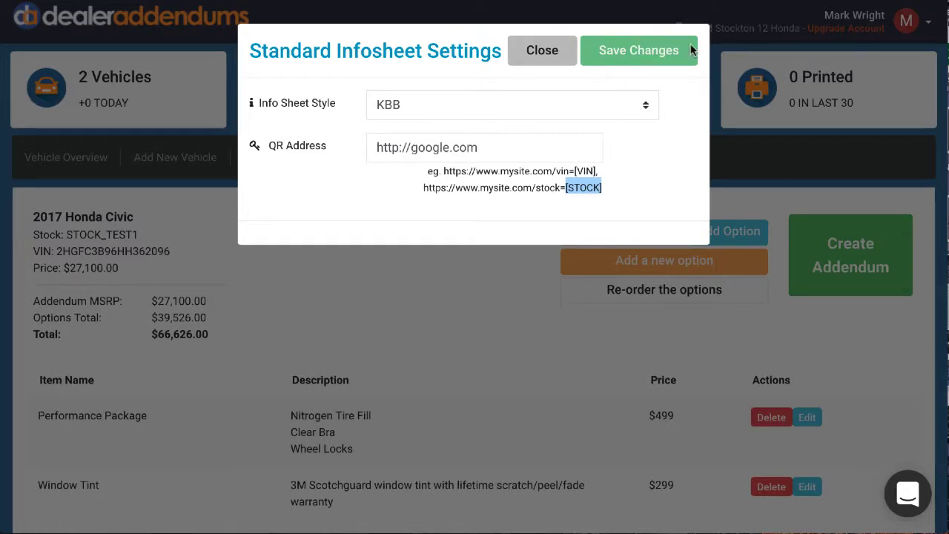
{"action": "left_click", "coordinate": [645, 51]}
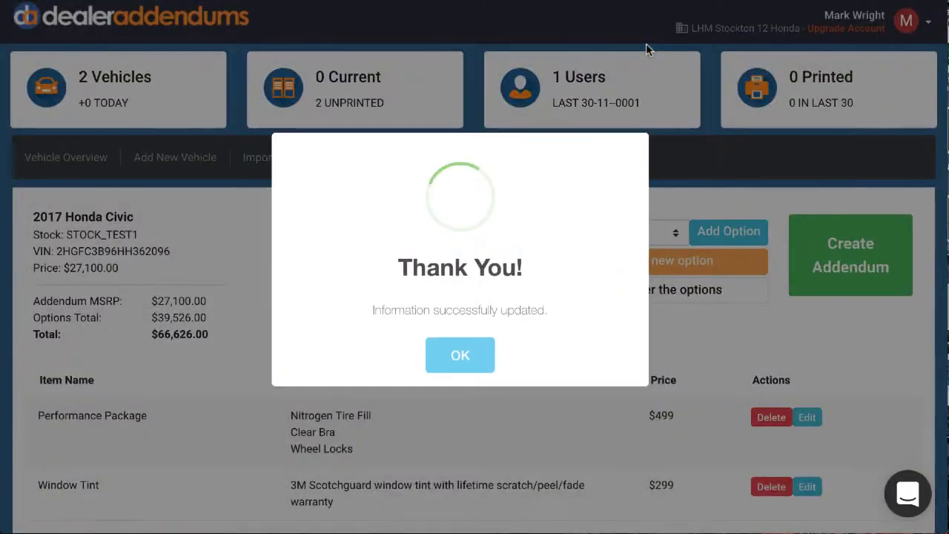
{"action": "left_click", "coordinate": [455, 358]}
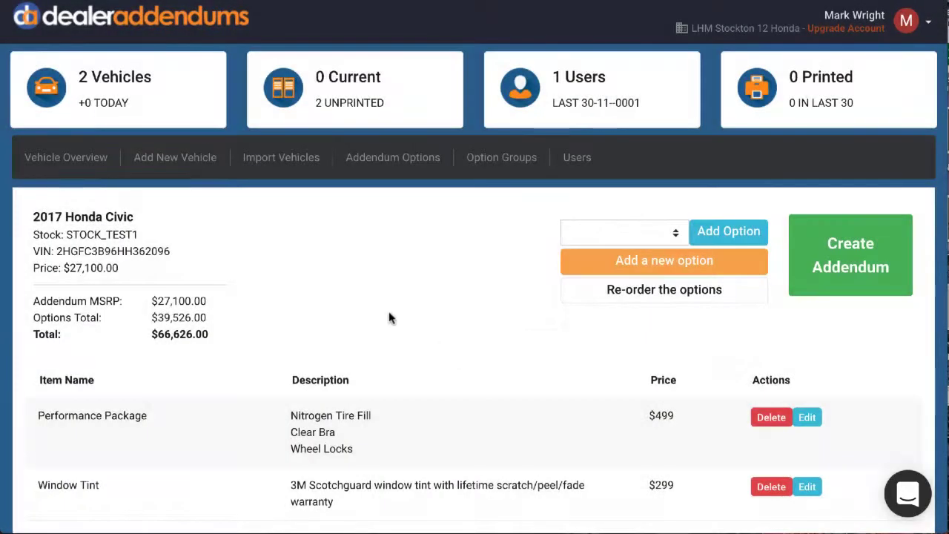
Preview the STOCK_TEST2 info sheet from the vehicle overview, check it from header to sales price, and close it.
{"action": "left_click", "coordinate": [68, 159]}
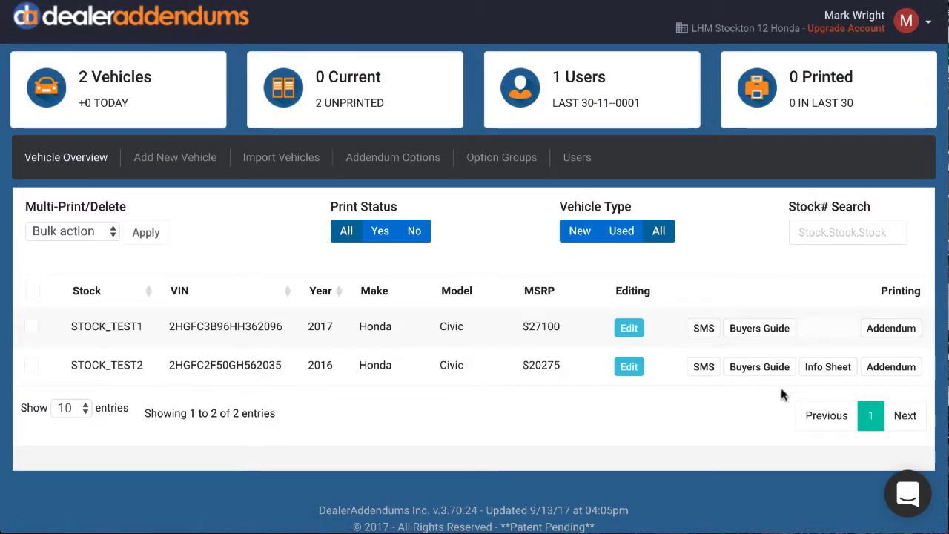
{"action": "left_click", "coordinate": [823, 368]}
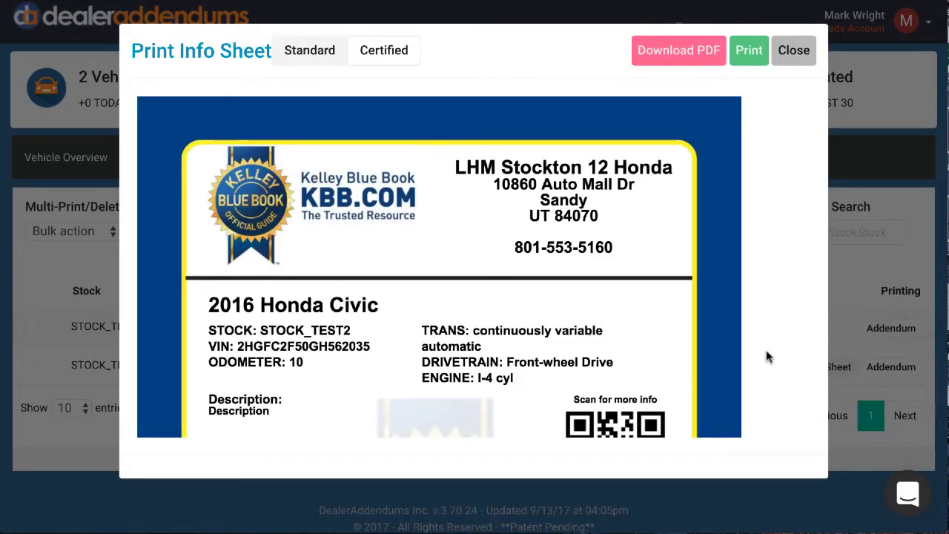
{"action": "scroll", "coordinate": [767, 357], "scroll_direction": "down", "scroll_amount": 6}
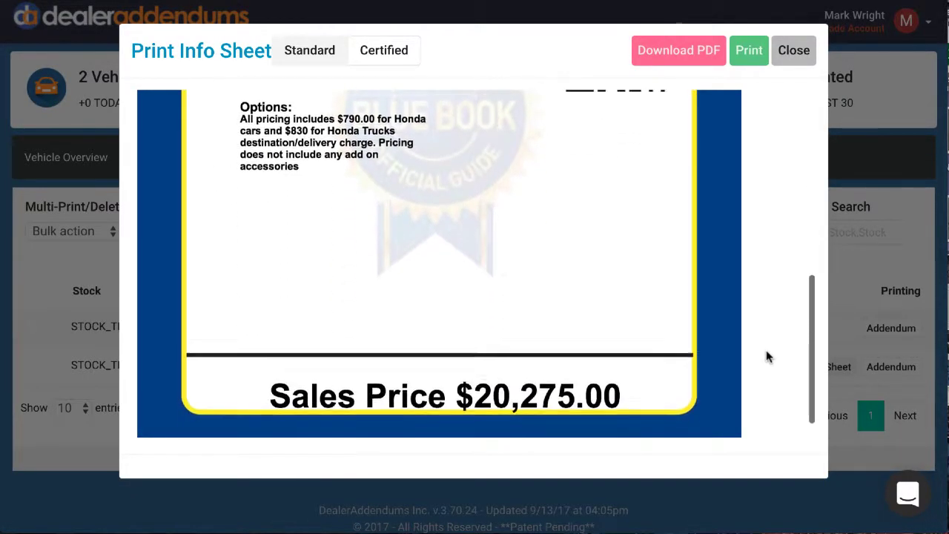
{"action": "scroll", "coordinate": [768, 357], "scroll_direction": "down", "scroll_amount": 1}
{"action": "scroll", "coordinate": [767, 357], "scroll_direction": "up", "scroll_amount": 5}
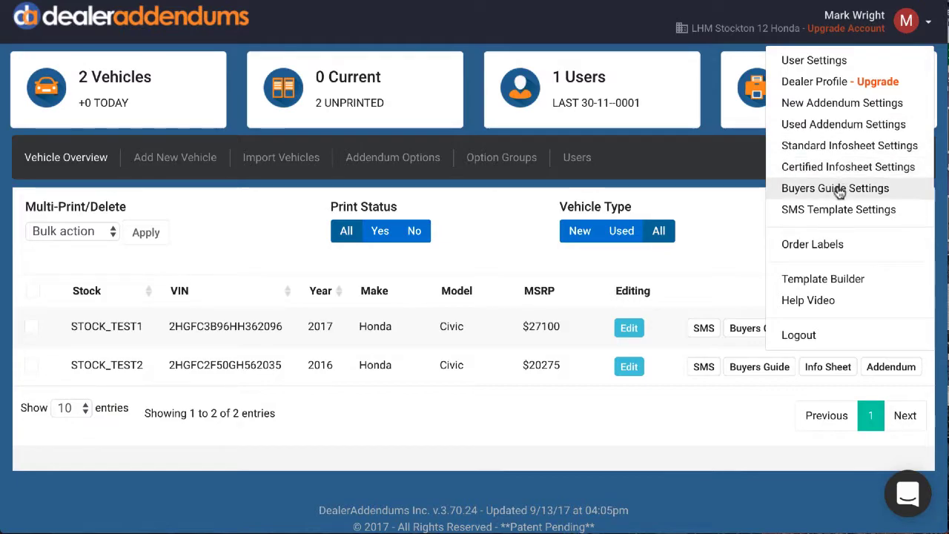
Review the available info sheet styles in the standard infosheet settings and close them without changing anything.
{"action": "left_click", "coordinate": [820, 145]}
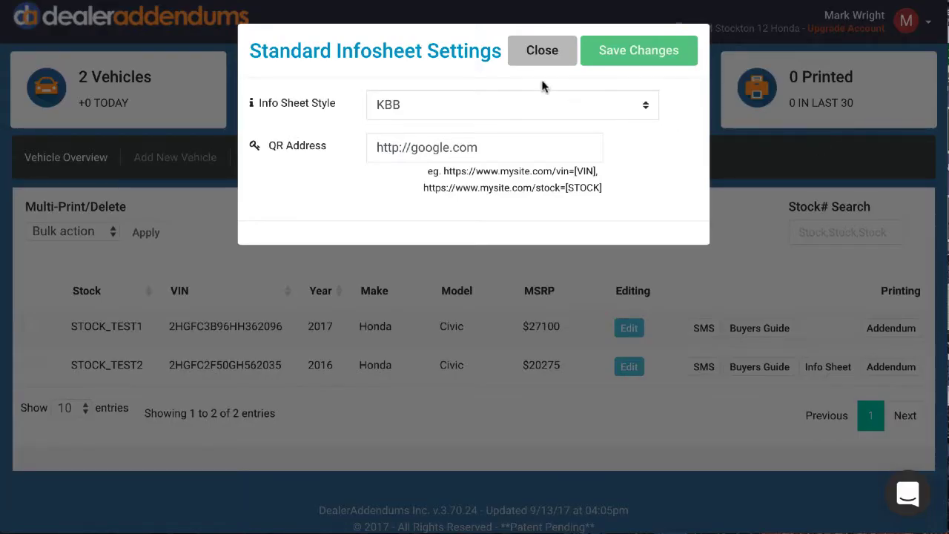
{"action": "left_click", "coordinate": [597, 102]}
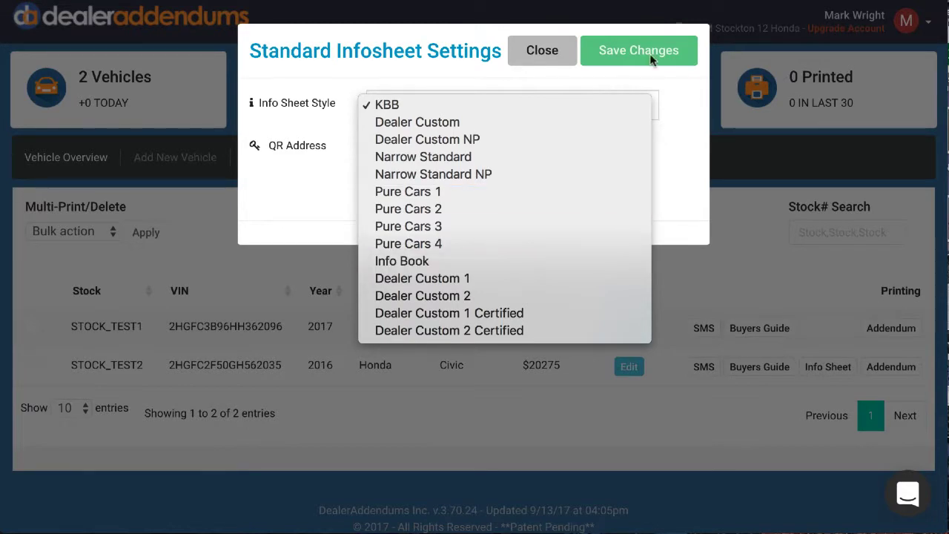
{"action": "left_click", "coordinate": [551, 51]}
{"action": "left_click", "coordinate": [551, 53]}
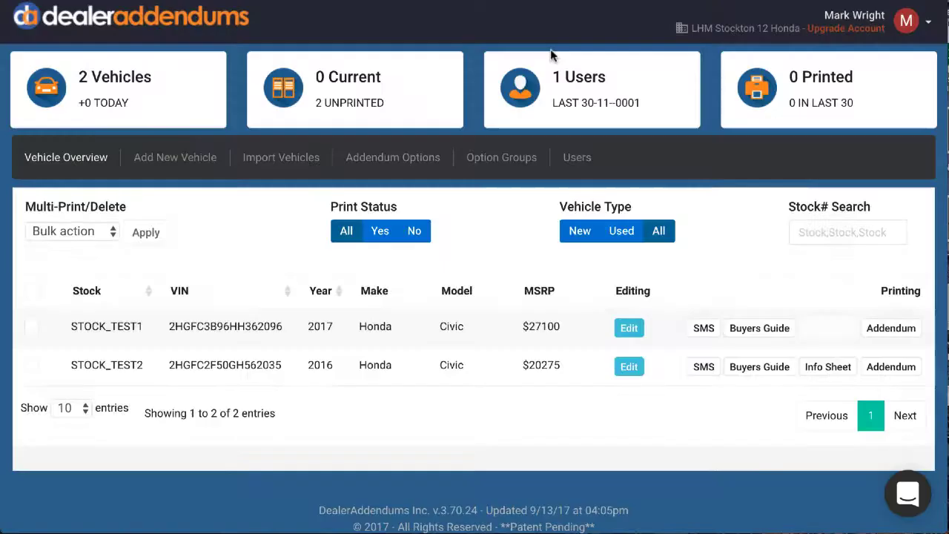
Enable Default Guide, Service Contract and Used Vehicle Warranty for the As-Is buyers guide and save the settings.
{"action": "left_click", "coordinate": [930, 27]}
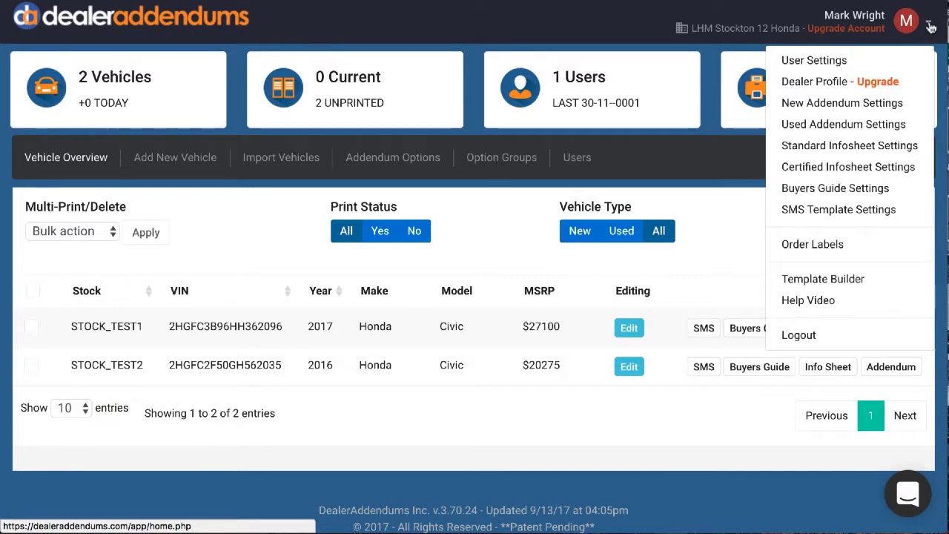
{"action": "left_click", "coordinate": [860, 190]}
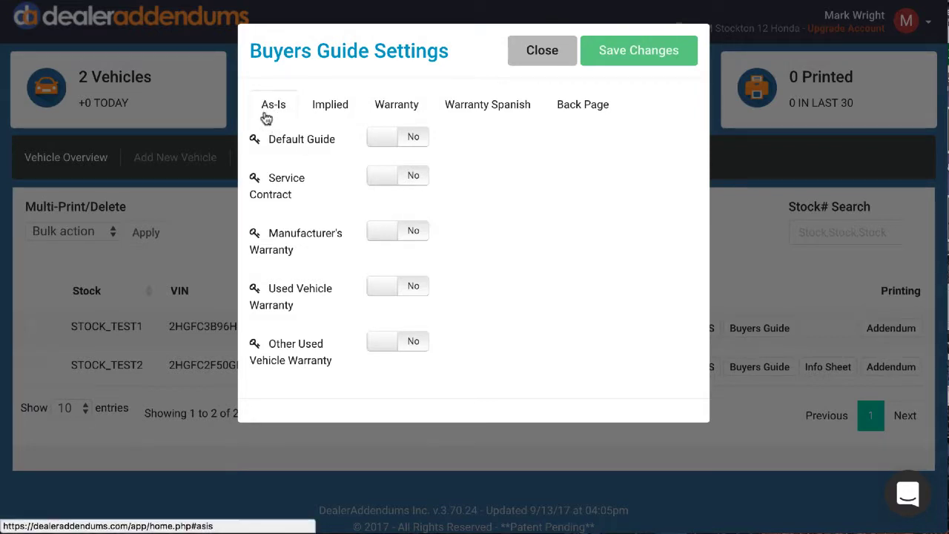
{"action": "left_click", "coordinate": [406, 140]}
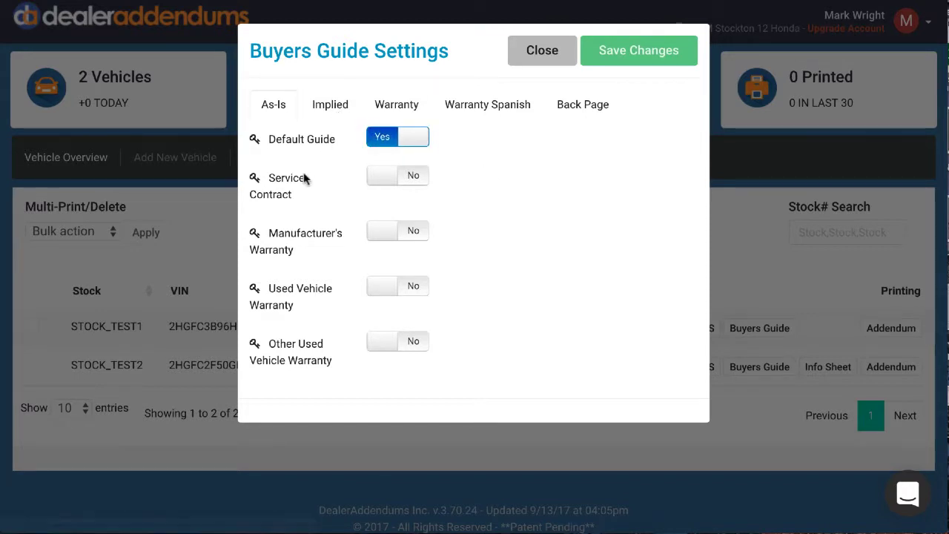
{"action": "left_click", "coordinate": [400, 176]}
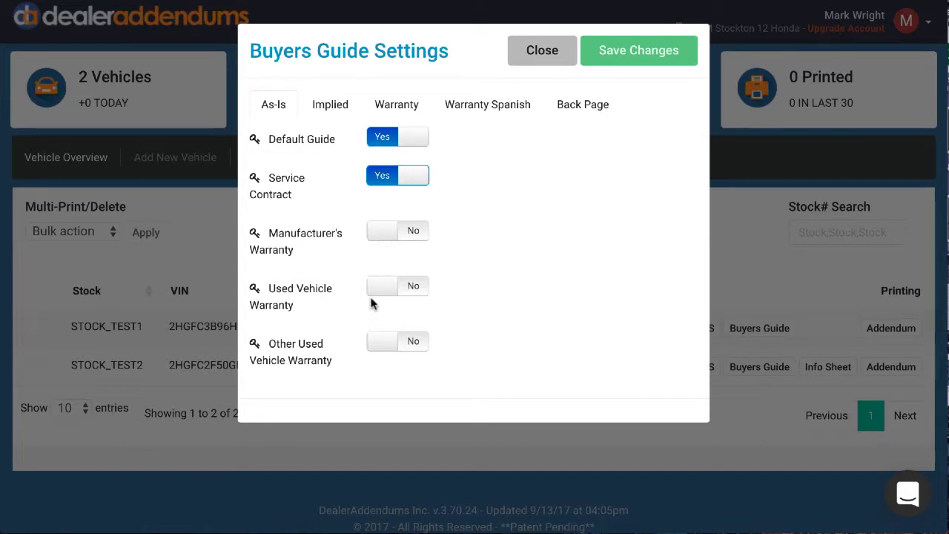
{"action": "left_click", "coordinate": [409, 288]}
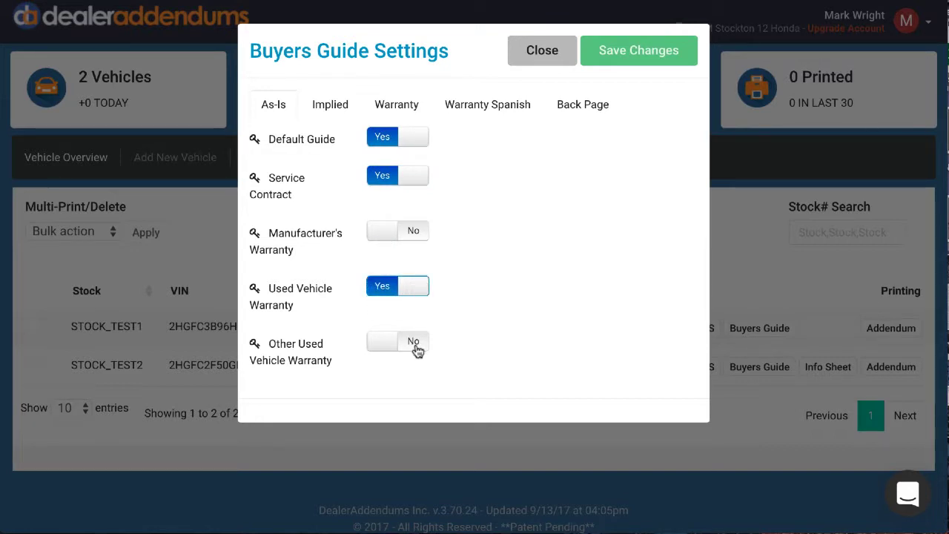
{"action": "left_click", "coordinate": [617, 53]}
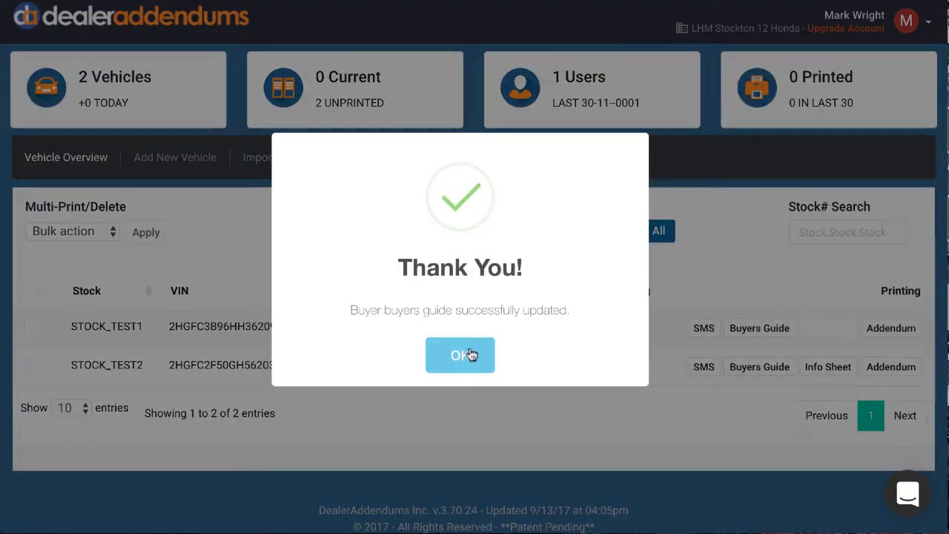
{"action": "left_click", "coordinate": [472, 355]}
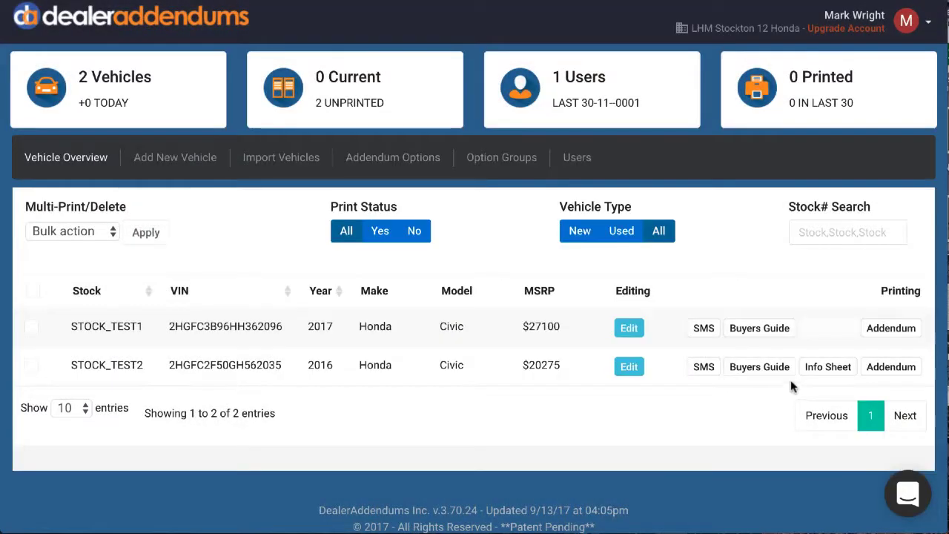
Review the As-Is, Implied and Warranty options of the STOCK_TEST2 buyers guide, preview the English version, and cancel printing.
{"action": "left_click", "coordinate": [759, 366]}
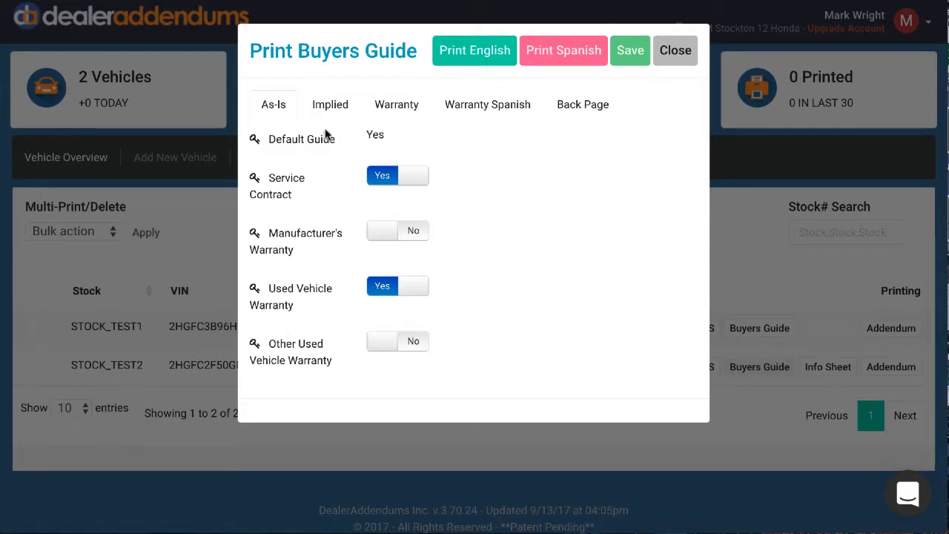
{"action": "left_click", "coordinate": [329, 103]}
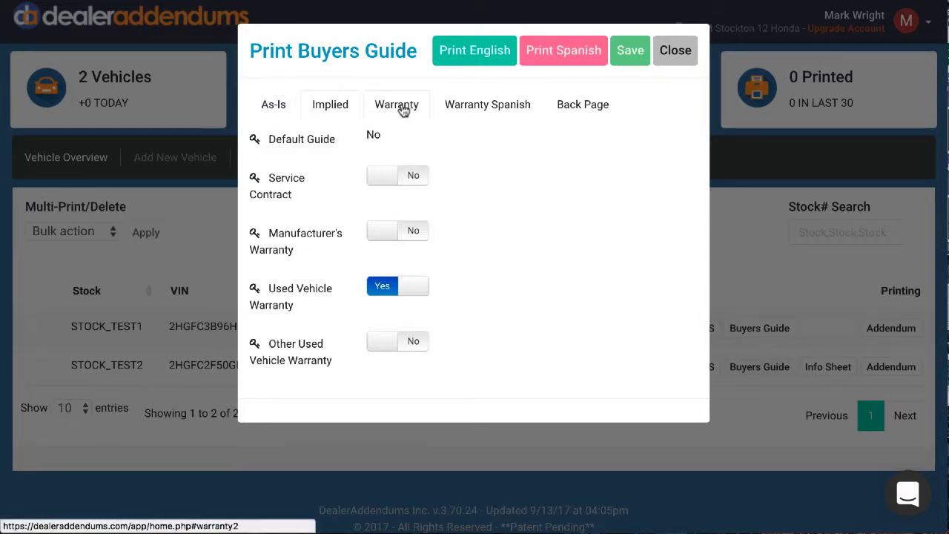
{"action": "left_click", "coordinate": [403, 107]}
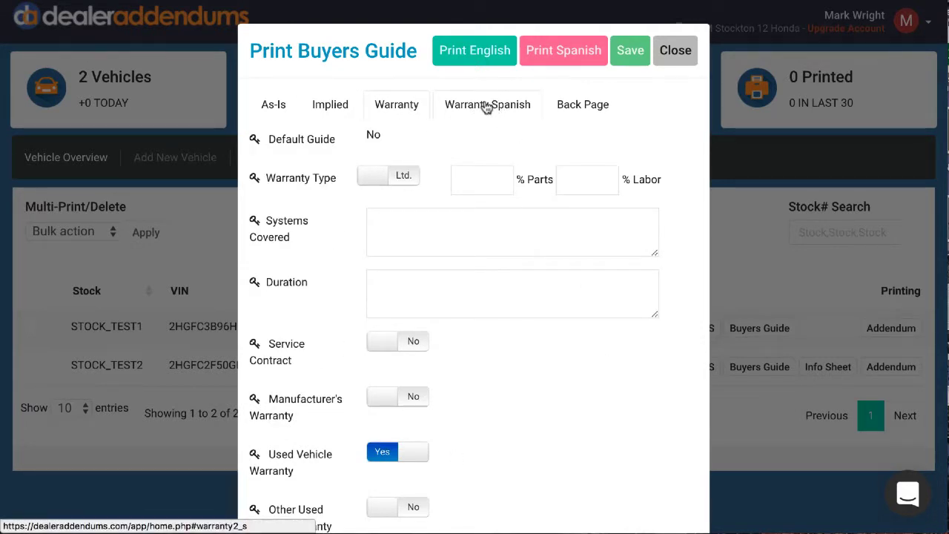
{"action": "left_click", "coordinate": [265, 108]}
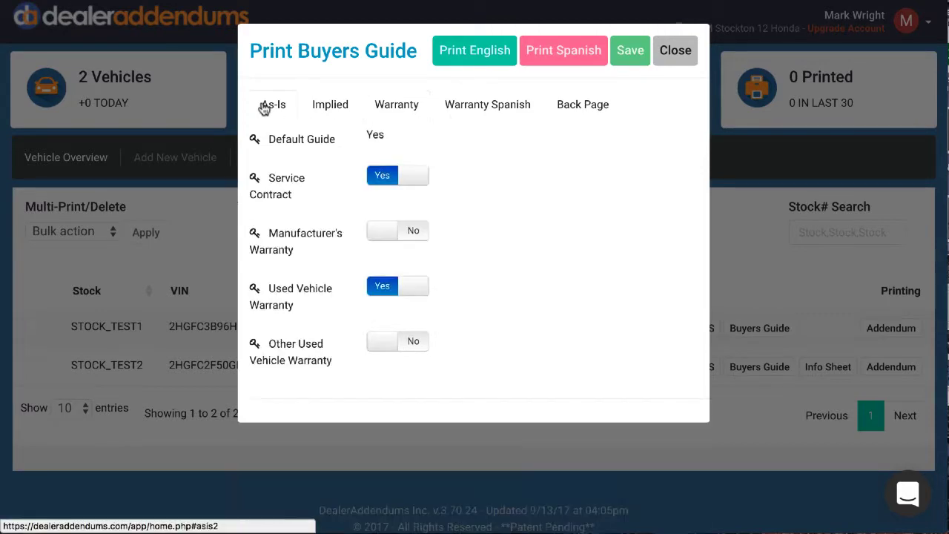
{"action": "left_click", "coordinate": [471, 51]}
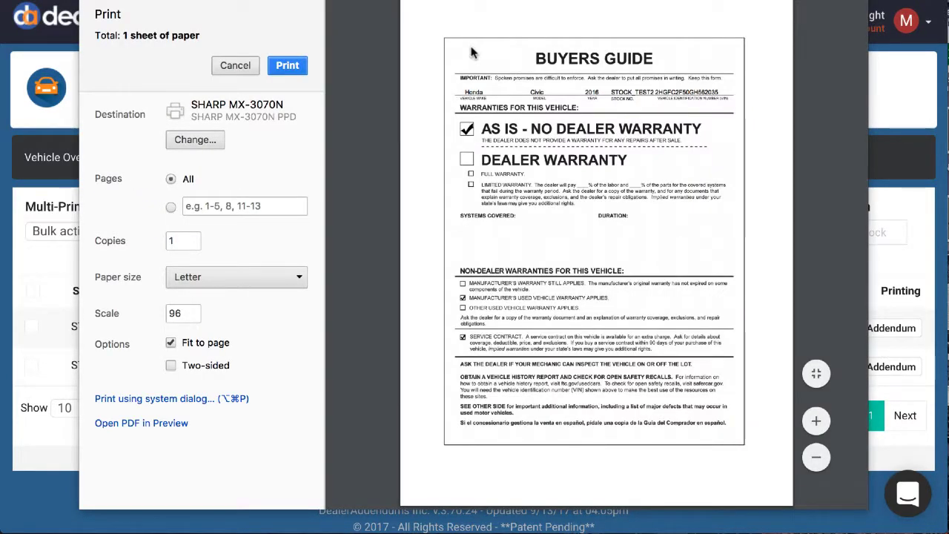
{"action": "key", "text": "Escape"}
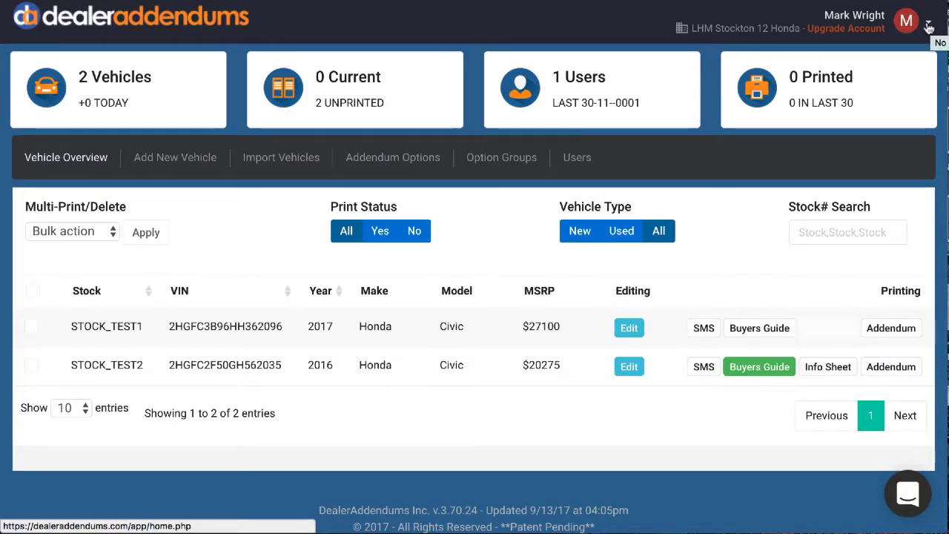
Fill in the buyers guide back page with the saved address, phone and e-mail plus a complaints contact, and generate the English printout.
{"action": "left_click", "coordinate": [930, 27]}
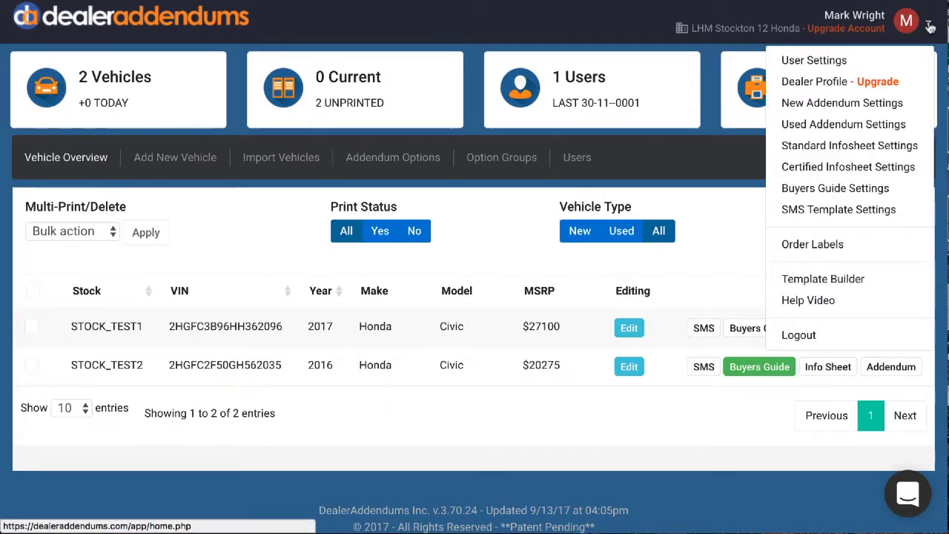
{"action": "left_click", "coordinate": [819, 189]}
{"action": "left_click", "coordinate": [598, 112]}
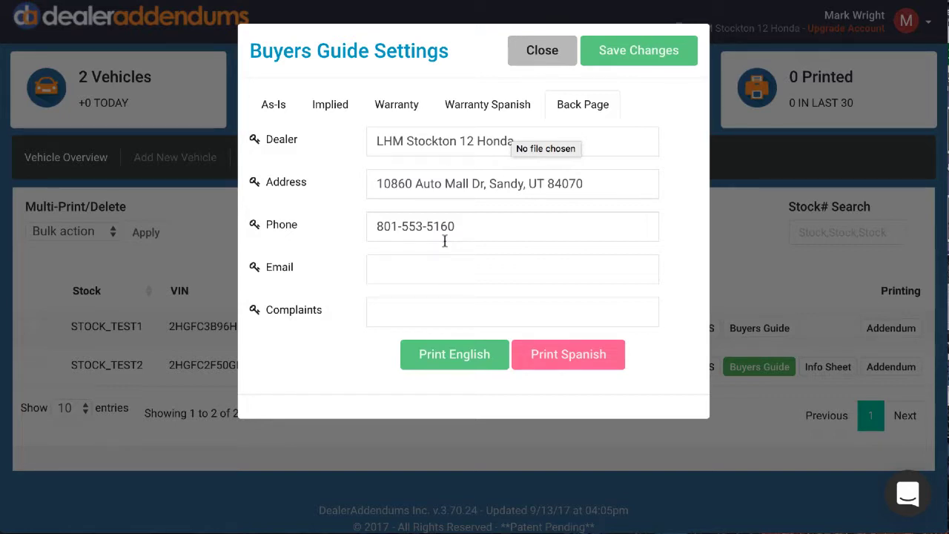
{"action": "left_click", "coordinate": [427, 267]}
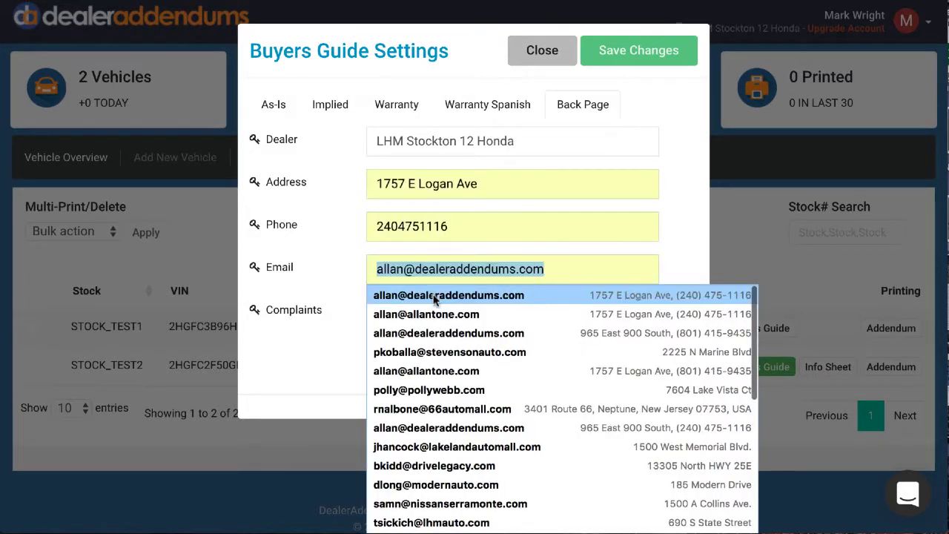
{"action": "left_click", "coordinate": [434, 295]}
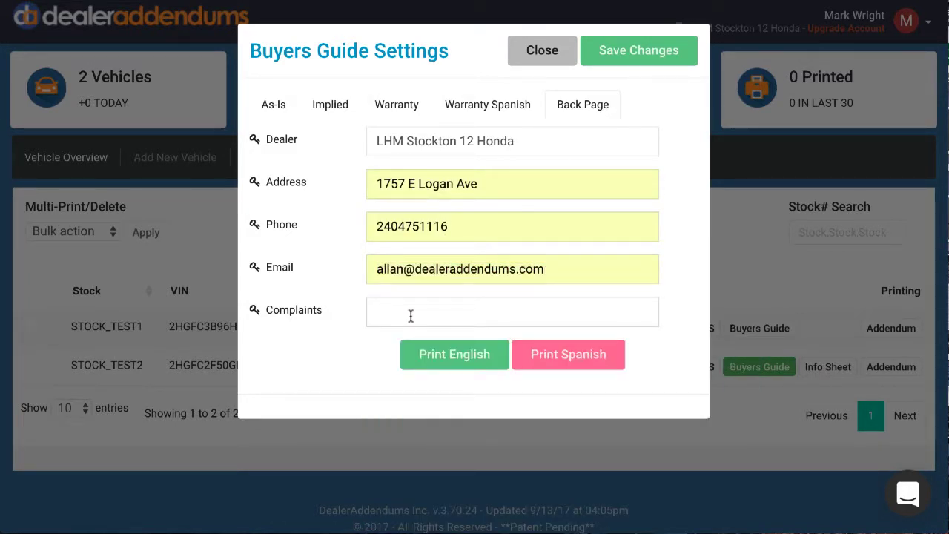
{"action": "left_click", "coordinate": [410, 316]}
{"action": "type", "text": "Allan"}
{"action": "left_click", "coordinate": [450, 356]}
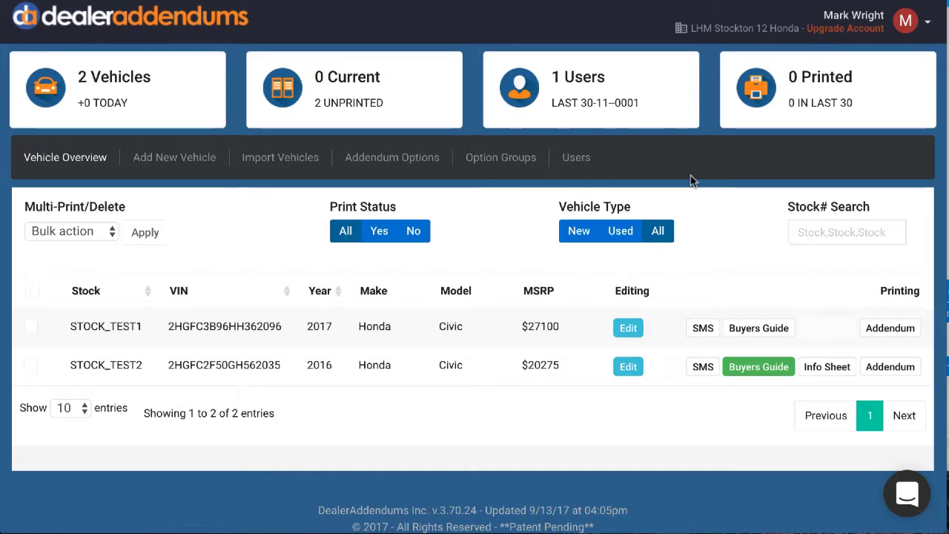
Set both the style and the model of the default Performance Package addendum option to NONE and save the changes.
{"action": "left_click", "coordinate": [418, 159]}
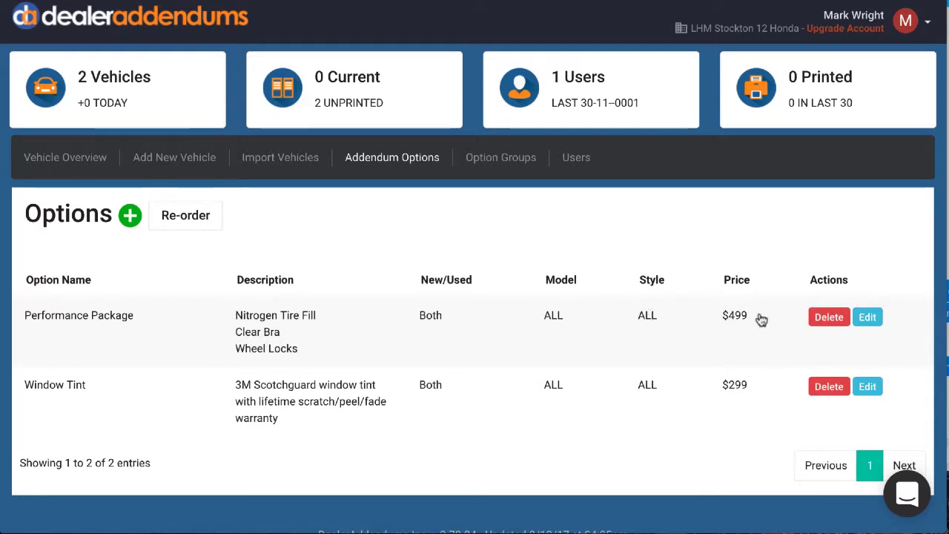
{"action": "left_click", "coordinate": [866, 317]}
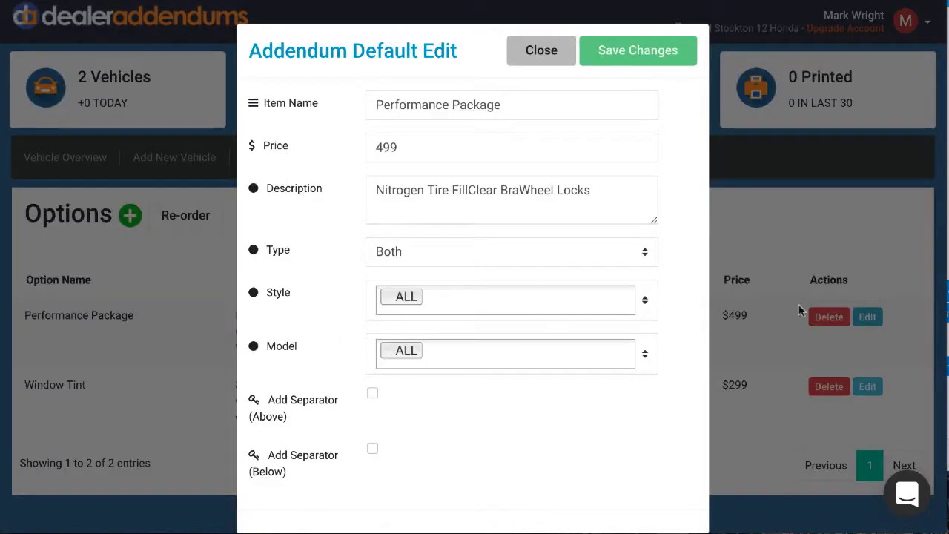
{"action": "left_click", "coordinate": [386, 298]}
{"action": "left_click", "coordinate": [387, 300]}
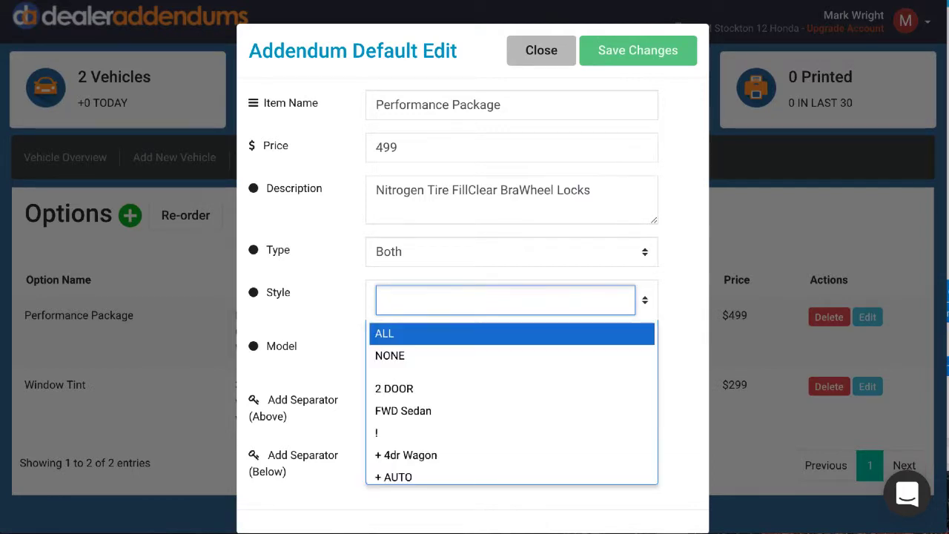
{"action": "type", "text": "n"}
{"action": "left_click", "coordinate": [391, 334]}
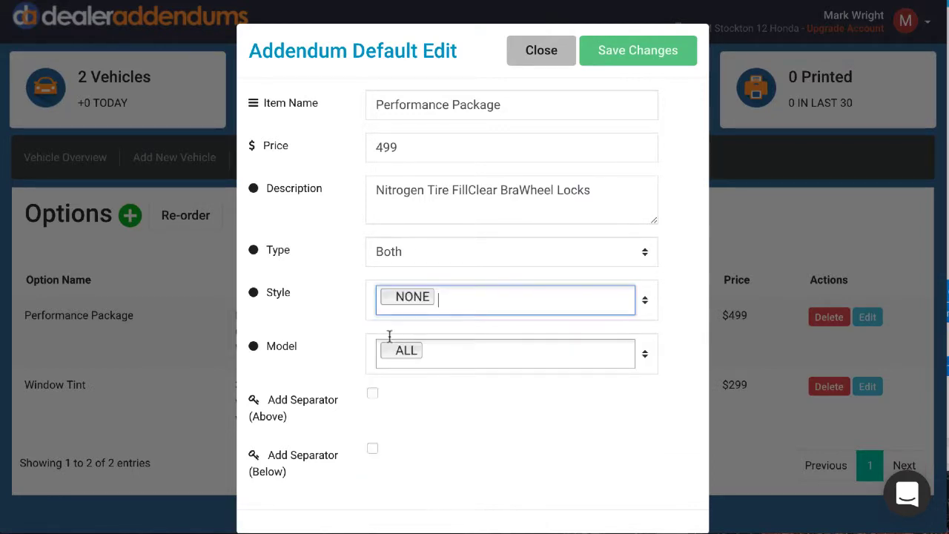
{"action": "left_click", "coordinate": [387, 348]}
{"action": "left_click", "coordinate": [391, 359]}
{"action": "type", "text": "n"}
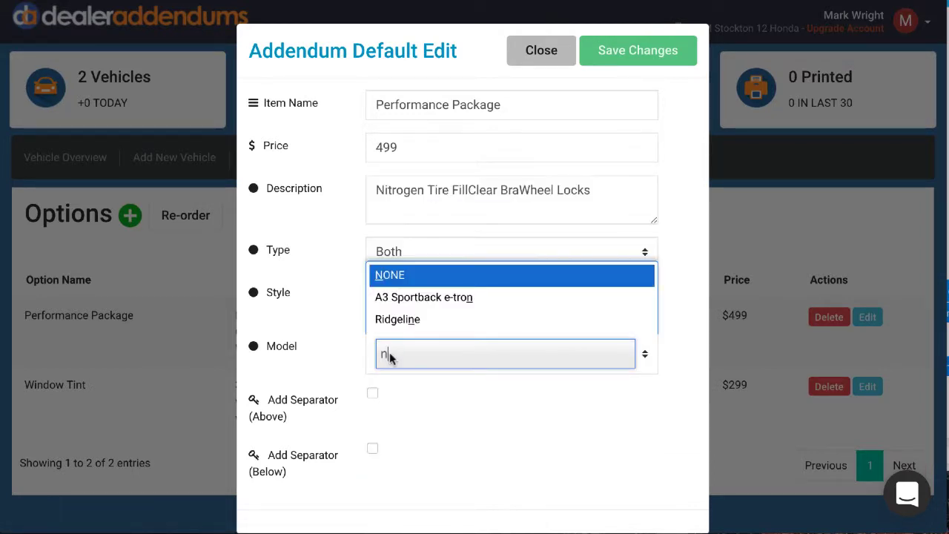
{"action": "left_click", "coordinate": [411, 280]}
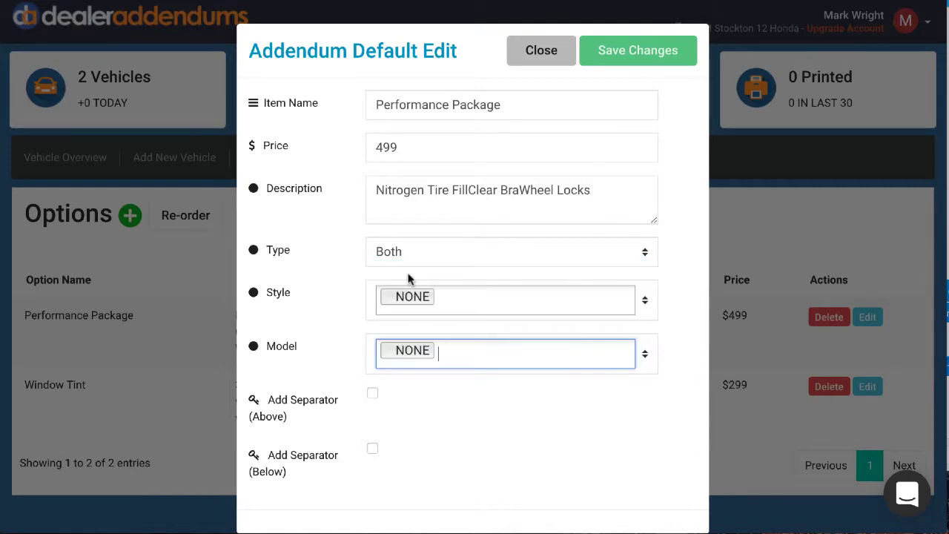
{"action": "left_click", "coordinate": [633, 52]}
{"action": "left_click", "coordinate": [455, 359]}
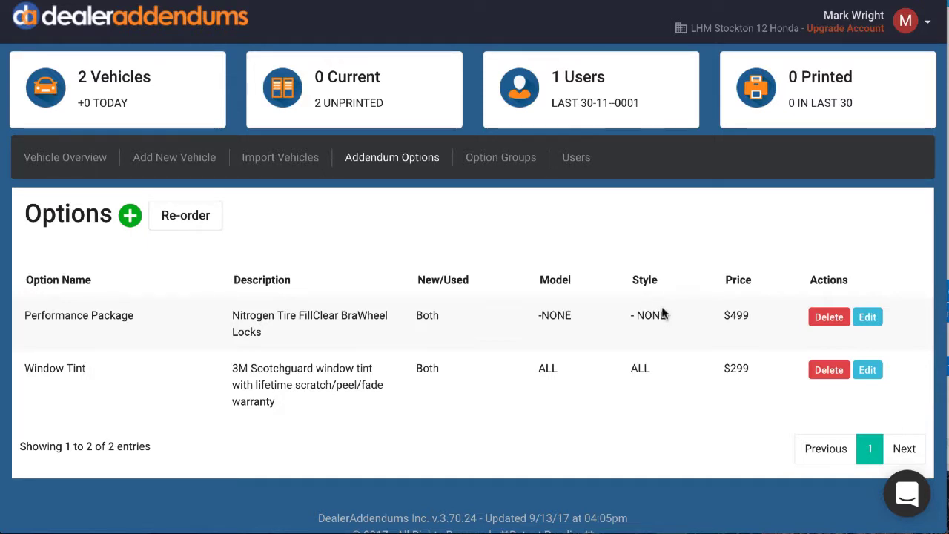
Add the Performance Package option to the addendum of vehicle STOCK_TEST2.
{"action": "left_click", "coordinate": [74, 165]}
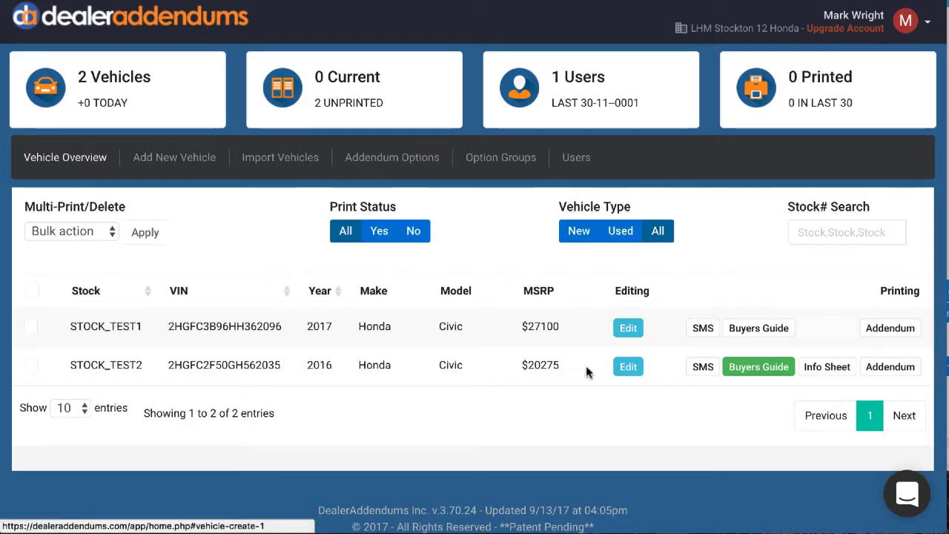
{"action": "left_click", "coordinate": [892, 367]}
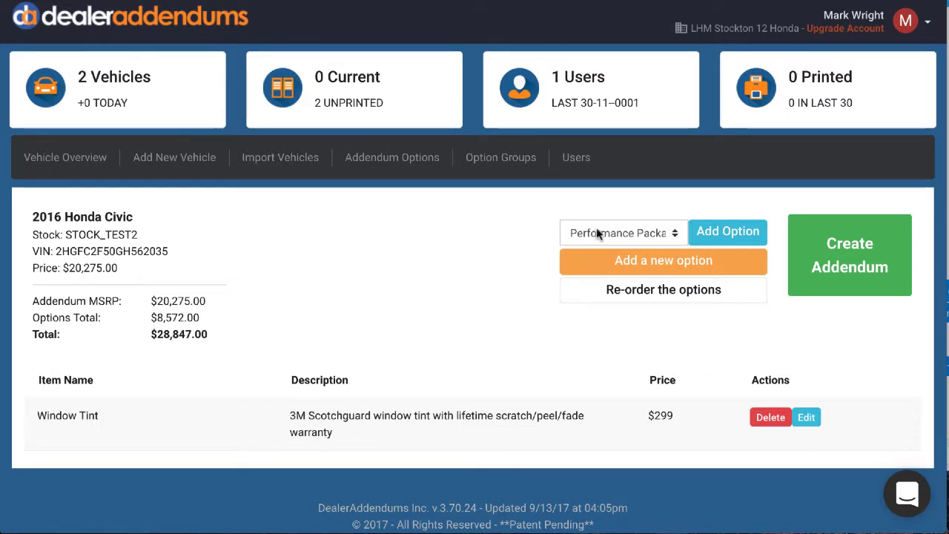
{"action": "left_click", "coordinate": [726, 234]}
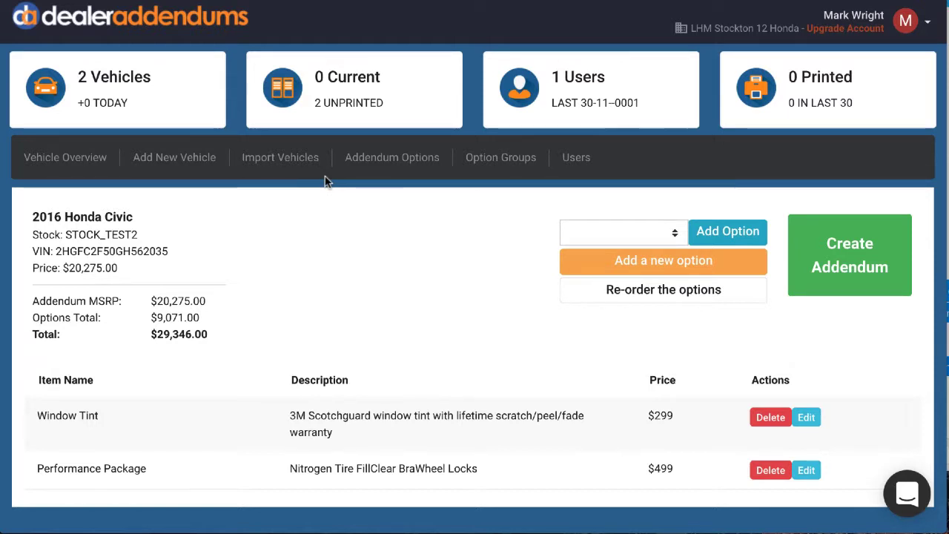
Review the blank form for a new default addendum option and close it without saving.
{"action": "left_click", "coordinate": [366, 165]}
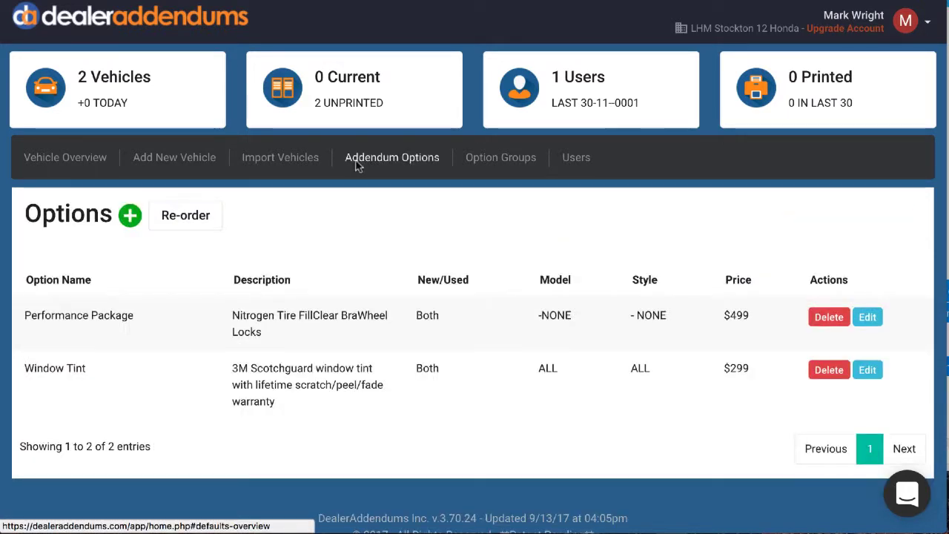
{"action": "left_click", "coordinate": [131, 216]}
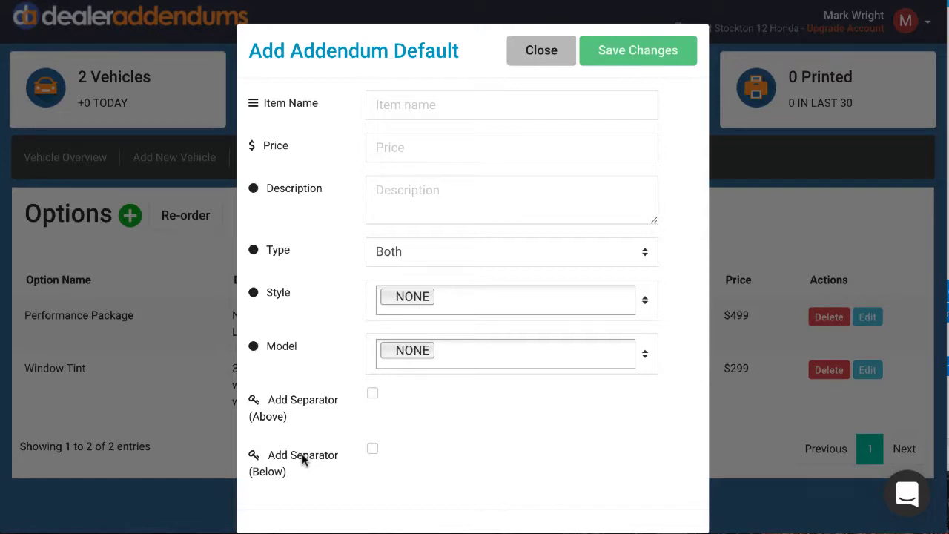
{"action": "left_click", "coordinate": [538, 50]}
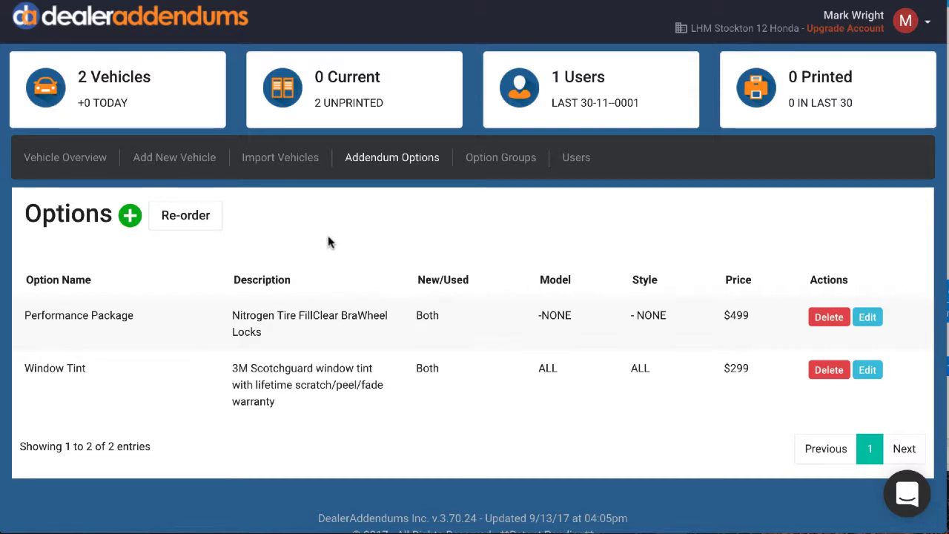
Reorder the default addendum options so Window Tint comes before Performance Package, and save the order.
{"action": "left_click", "coordinate": [186, 215]}
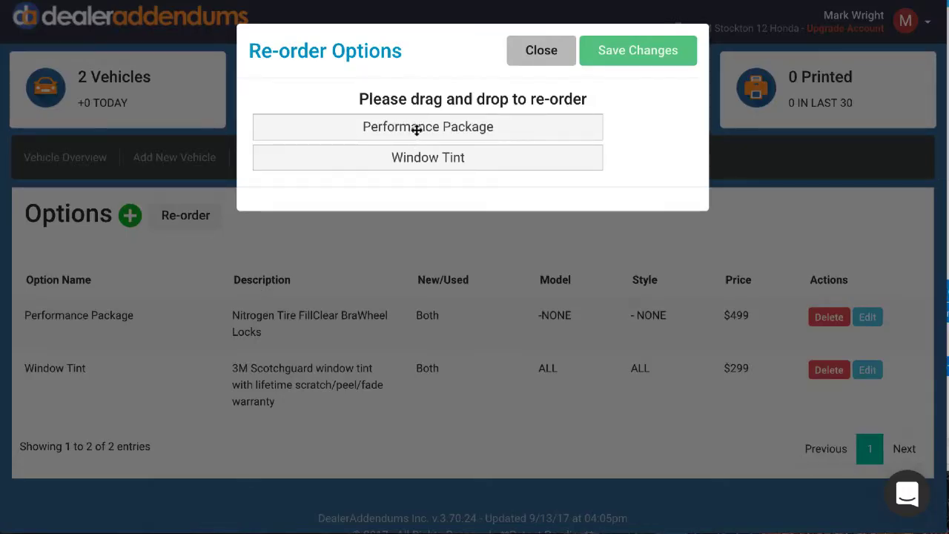
{"action": "left_click_drag", "start_coordinate": [413, 128], "coordinate": [421, 167]}
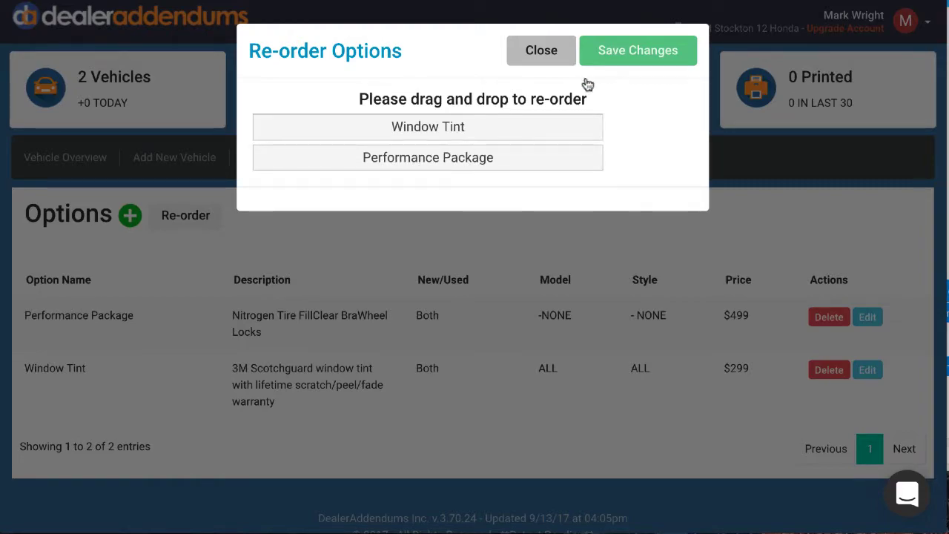
{"action": "left_click", "coordinate": [624, 52]}
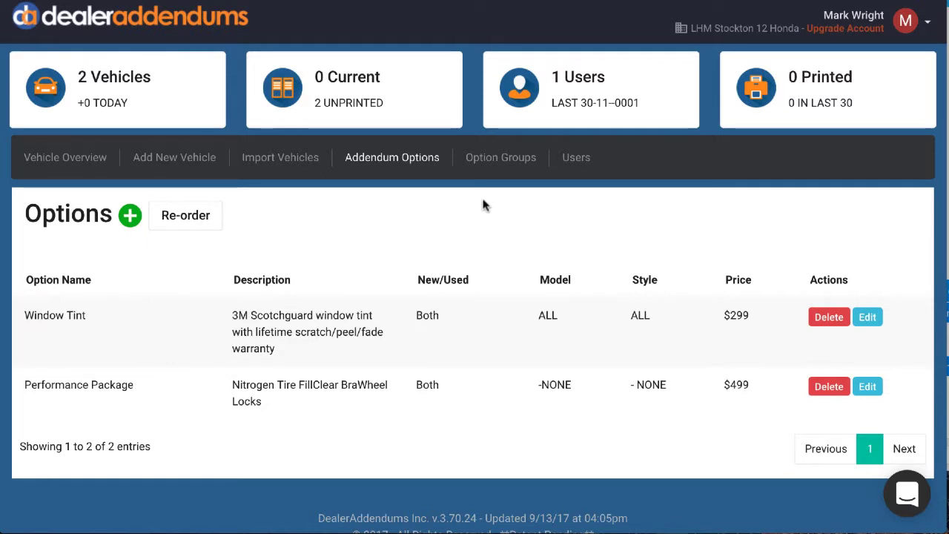
Create an option group named "the group" priced at 80 with the Performance Package and Window Tint options, and save it.
{"action": "left_click", "coordinate": [510, 163]}
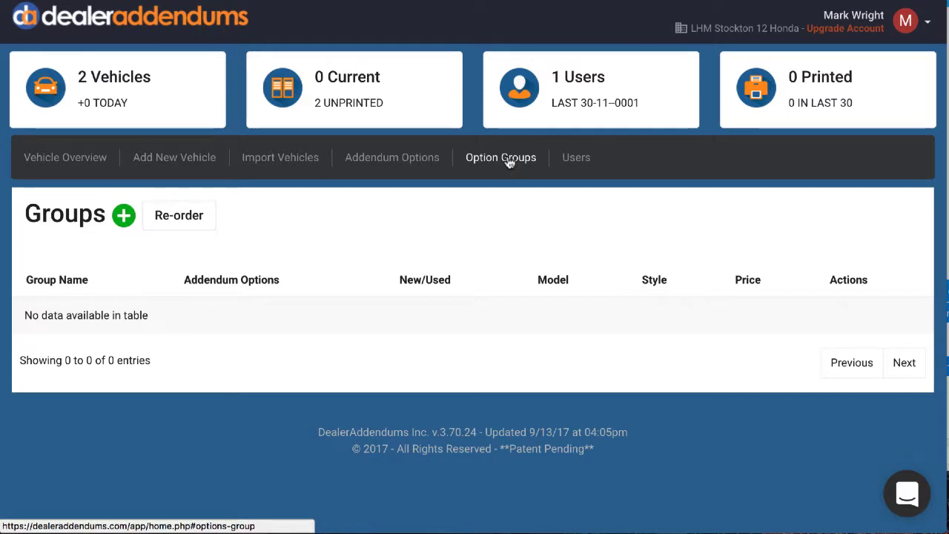
{"action": "left_click", "coordinate": [123, 217]}
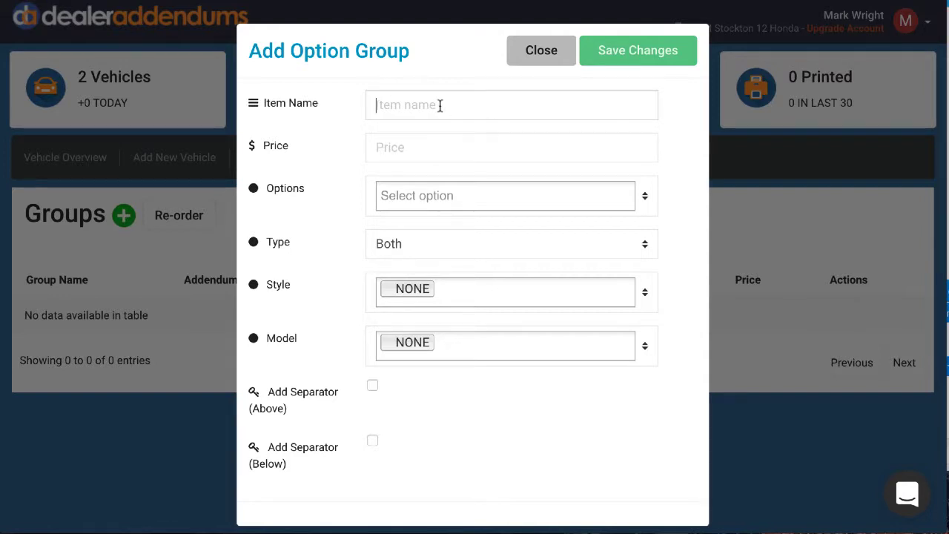
{"action": "type", "text": "the group"}
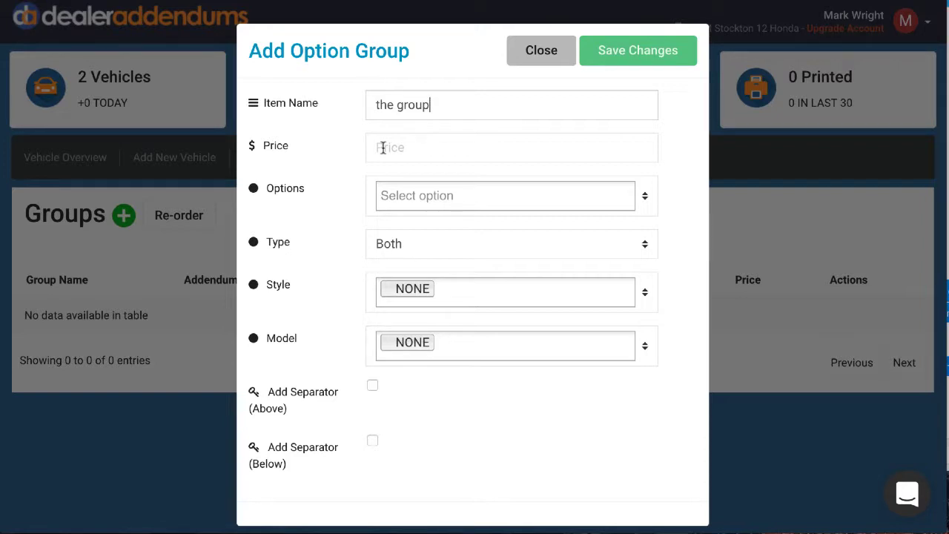
{"action": "left_click", "coordinate": [383, 147]}
{"action": "type", "text": "80"}
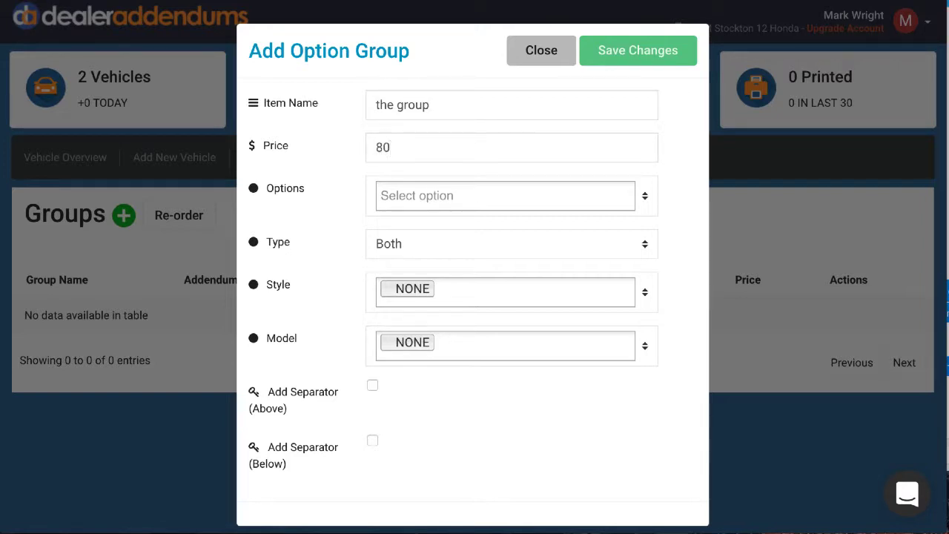
{"action": "left_click", "coordinate": [438, 195]}
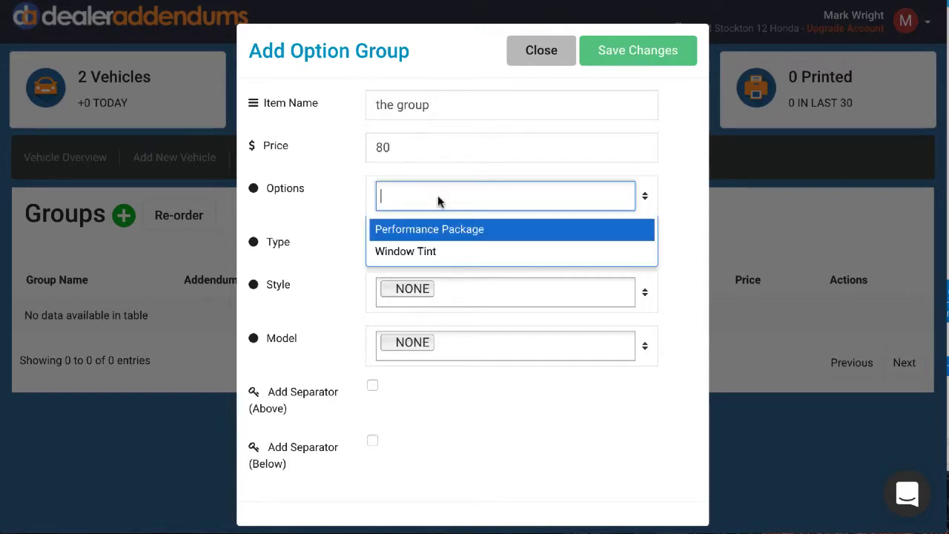
{"action": "left_click", "coordinate": [409, 231]}
{"action": "left_click", "coordinate": [571, 195]}
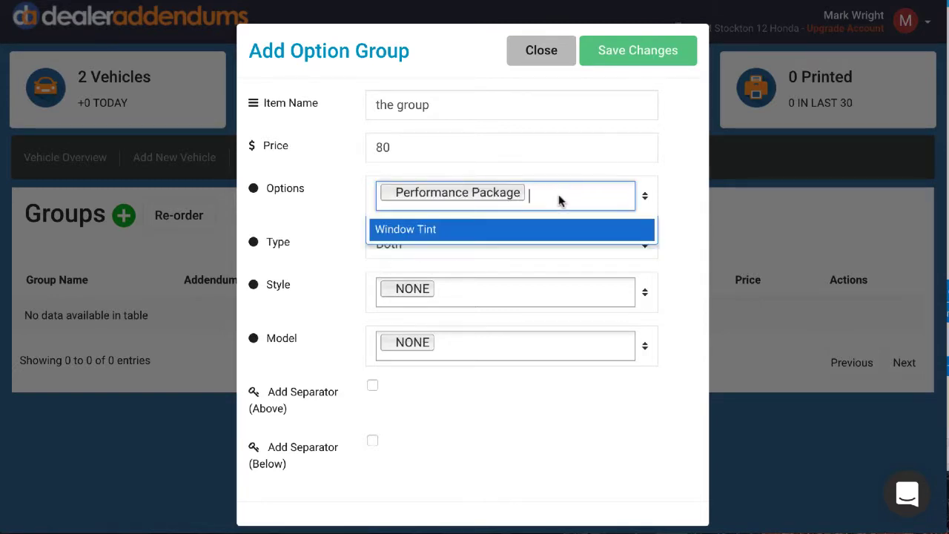
{"action": "left_click", "coordinate": [479, 228]}
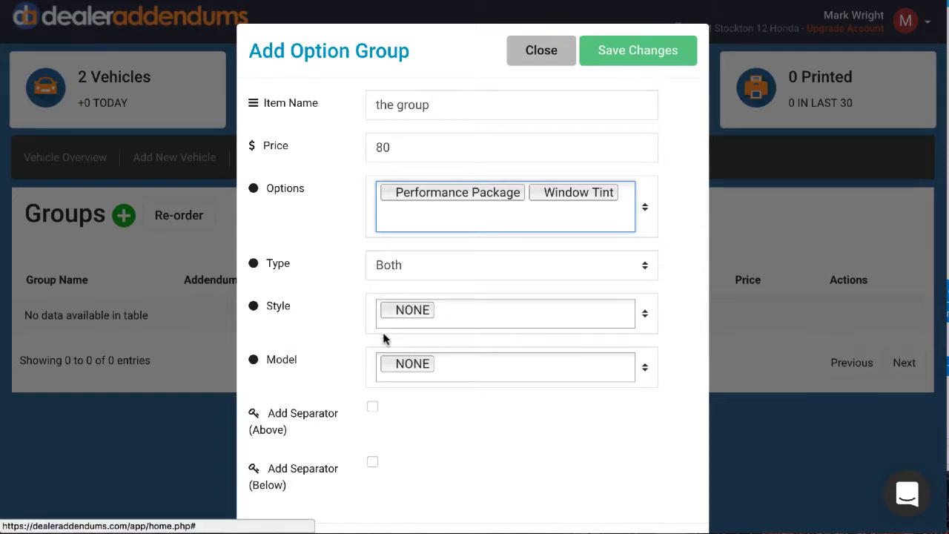
{"action": "left_click", "coordinate": [619, 52]}
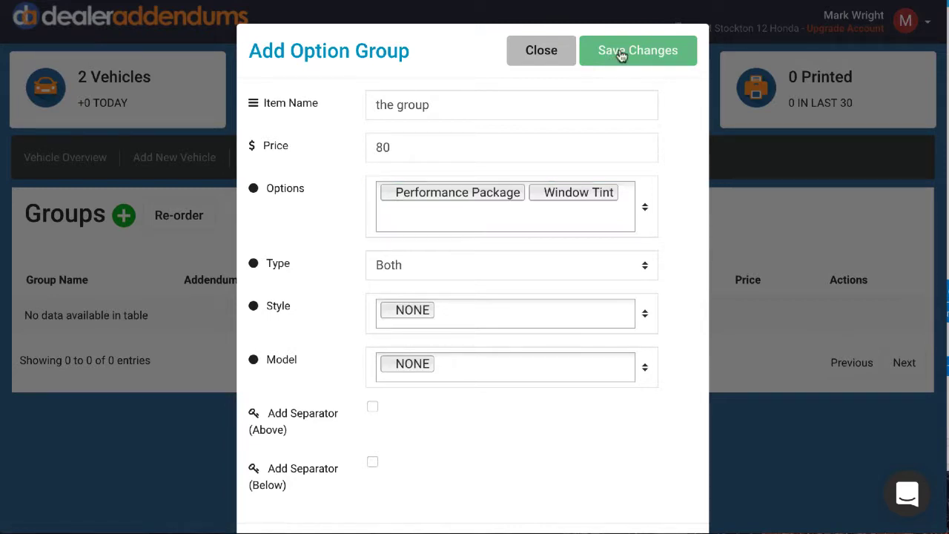
{"action": "left_click", "coordinate": [457, 358]}
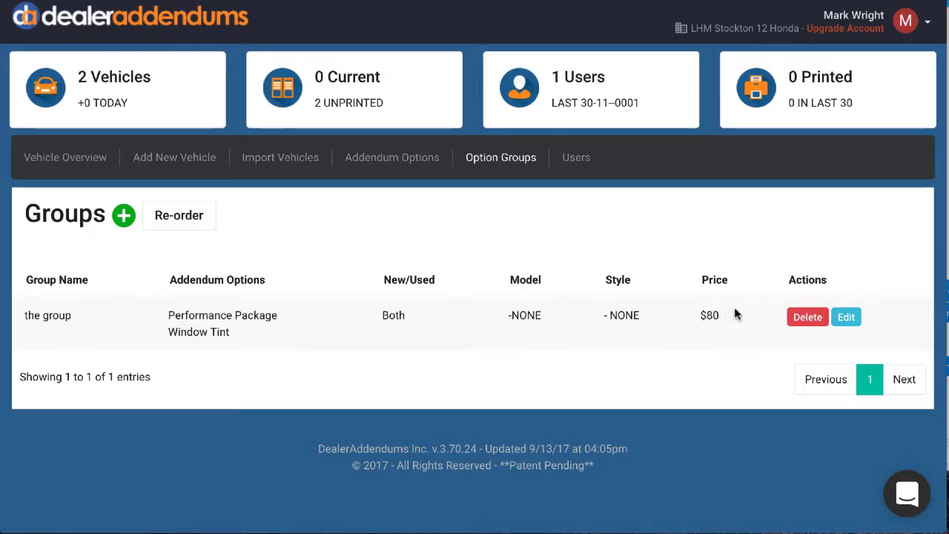
Add the option group "the group" to the addendum of vehicle STOCK_TEST2.
{"action": "left_click", "coordinate": [75, 159]}
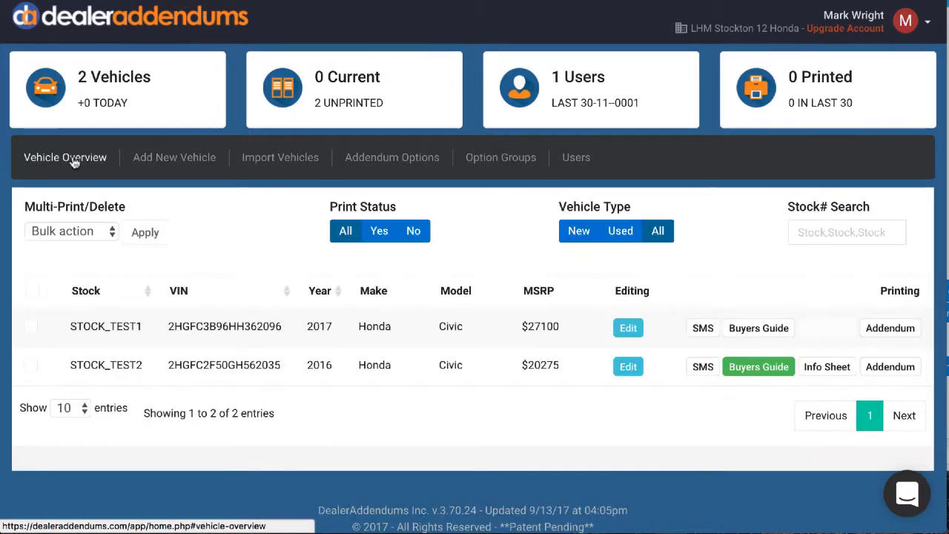
{"action": "left_click", "coordinate": [891, 367]}
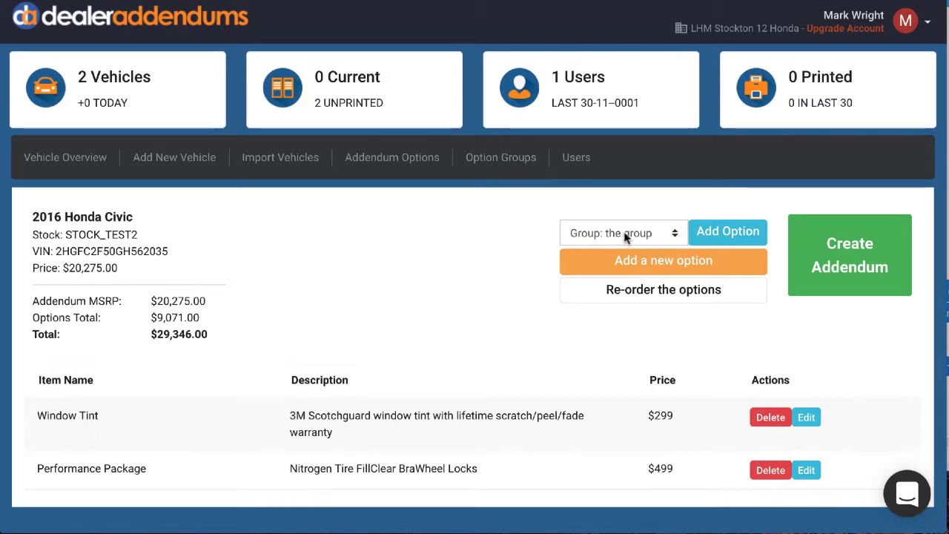
{"action": "left_click", "coordinate": [713, 236]}
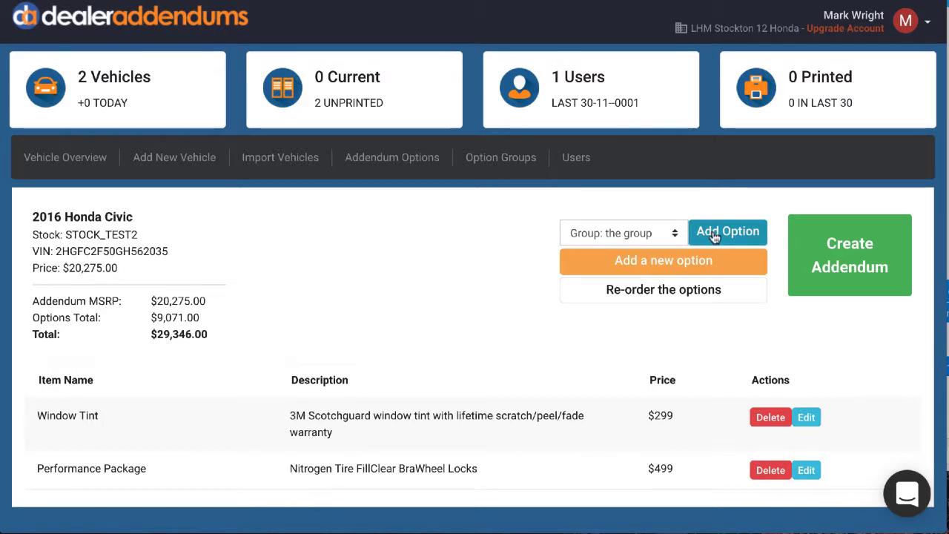
{"action": "scroll", "coordinate": [593, 380], "scroll_direction": "down", "scroll_amount": 2}
{"action": "scroll", "coordinate": [592, 380], "scroll_direction": "down", "scroll_amount": 1}
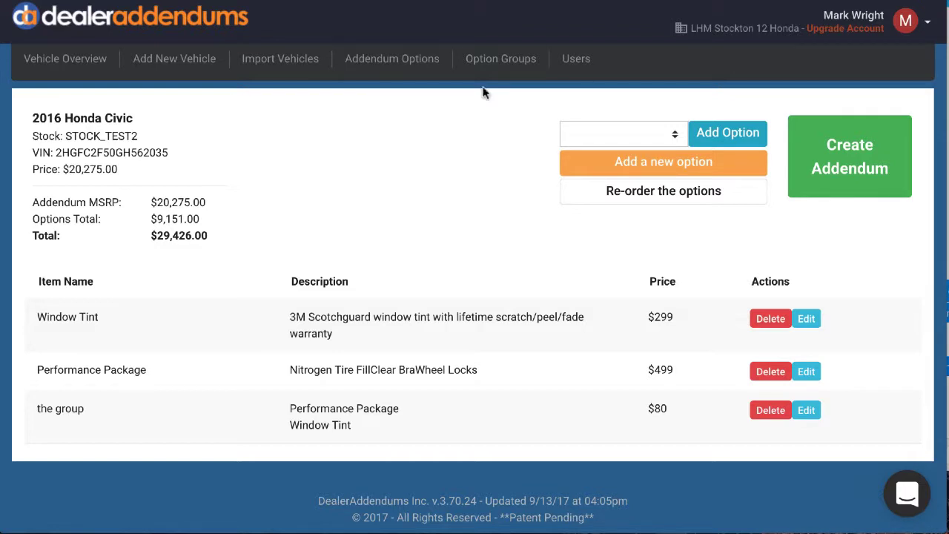
Review the entry fields and permission choices for adding a new user to the account.
{"action": "left_click", "coordinate": [577, 59]}
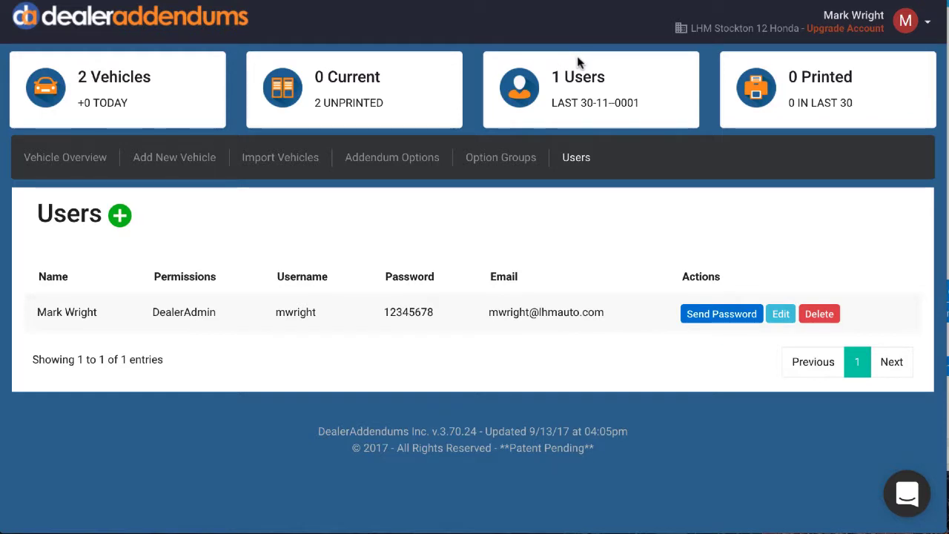
{"action": "left_click", "coordinate": [120, 217]}
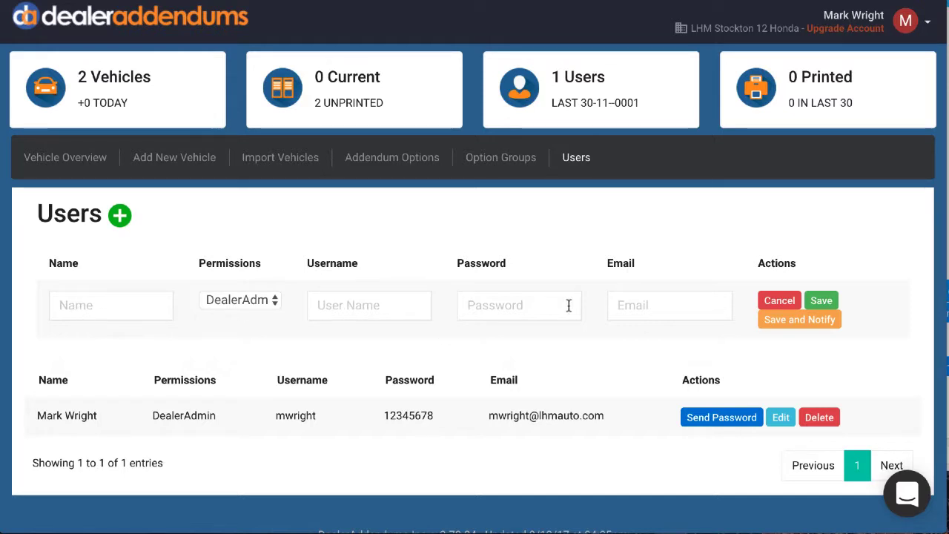
{"action": "left_click", "coordinate": [273, 305]}
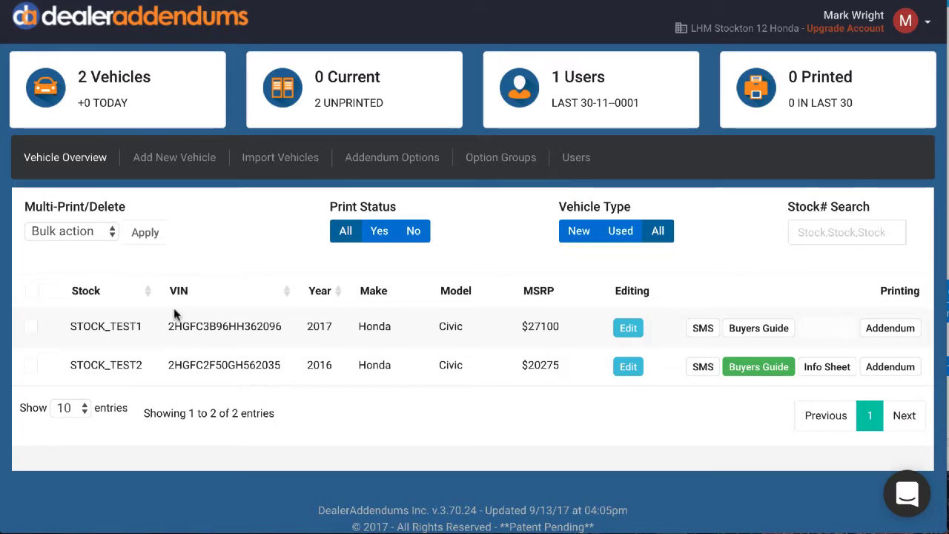
Delete both test vehicles, STOCK_TEST1 and STOCK_TEST2, from the vehicle overview with the bulk Delete action.
{"action": "left_click", "coordinate": [33, 294]}
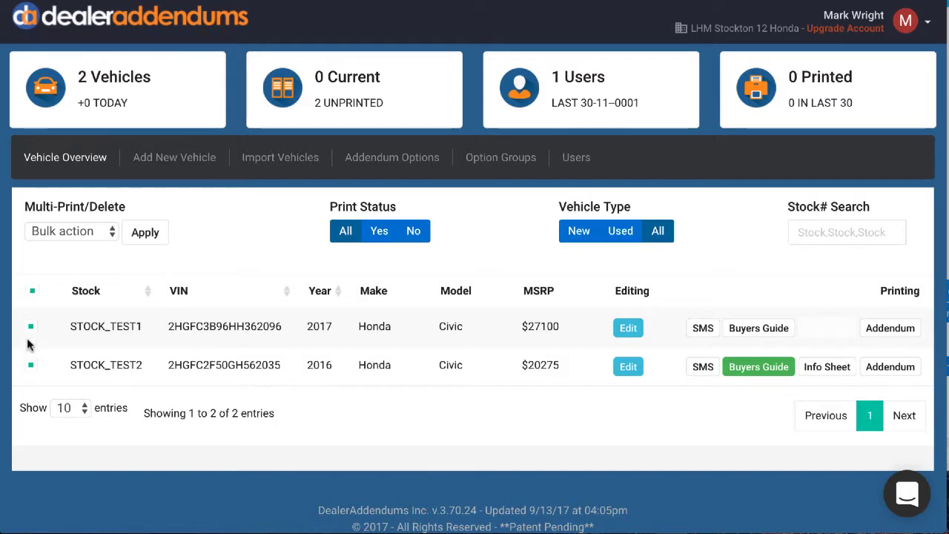
{"action": "left_click", "coordinate": [111, 232]}
{"action": "left_click", "coordinate": [70, 317]}
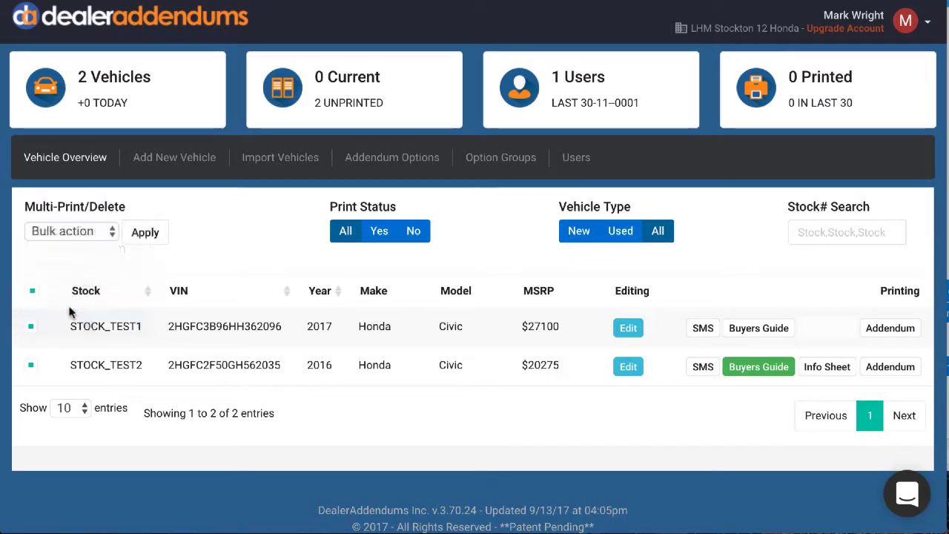
{"action": "left_click", "coordinate": [143, 232]}
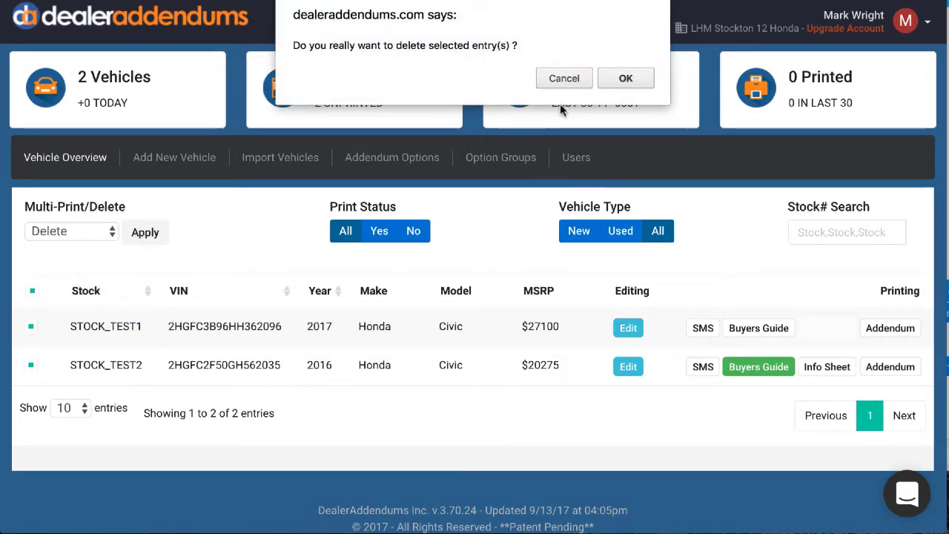
{"action": "left_click", "coordinate": [625, 77]}
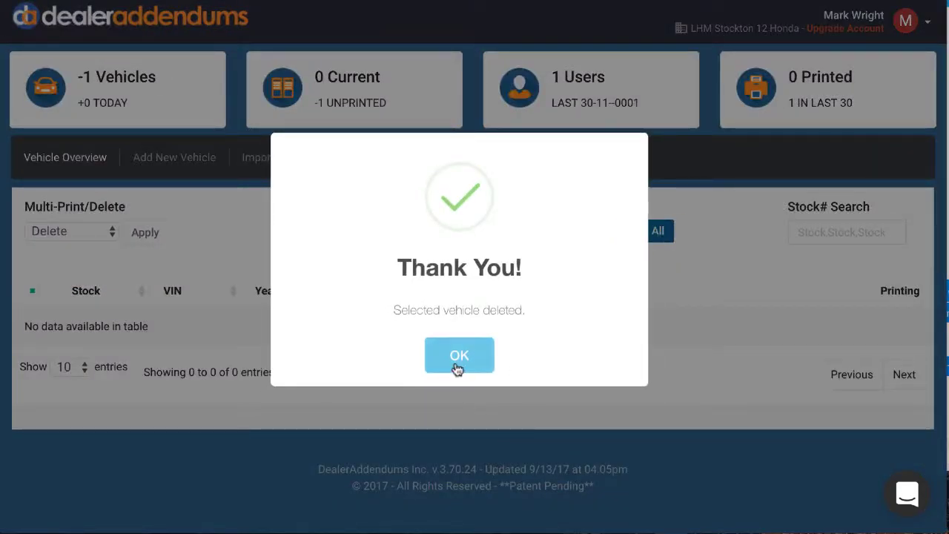
{"action": "left_click", "coordinate": [459, 356]}
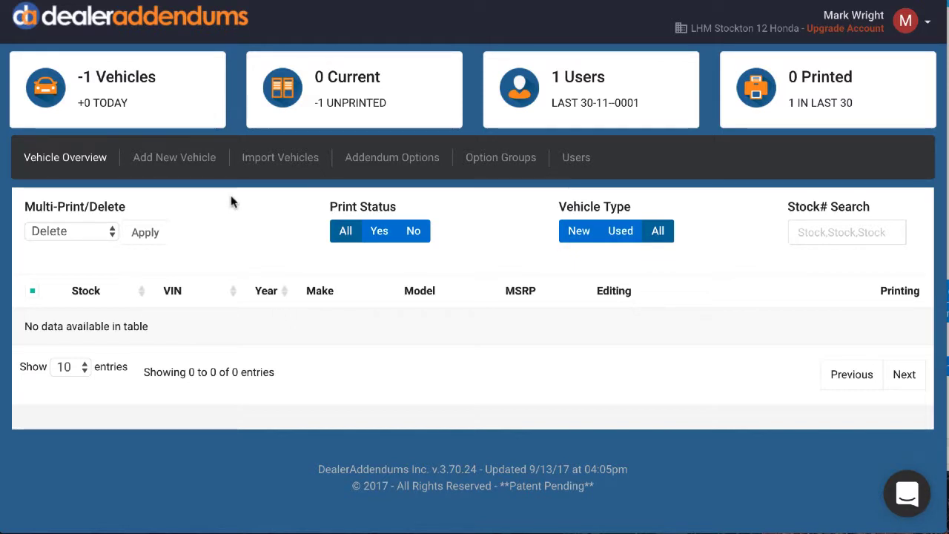
Start a new vehicle with stock number 123456, VIN 1HGCR2F33HA271951 and price 30000, and decode the VIN.
{"action": "left_click", "coordinate": [182, 163]}
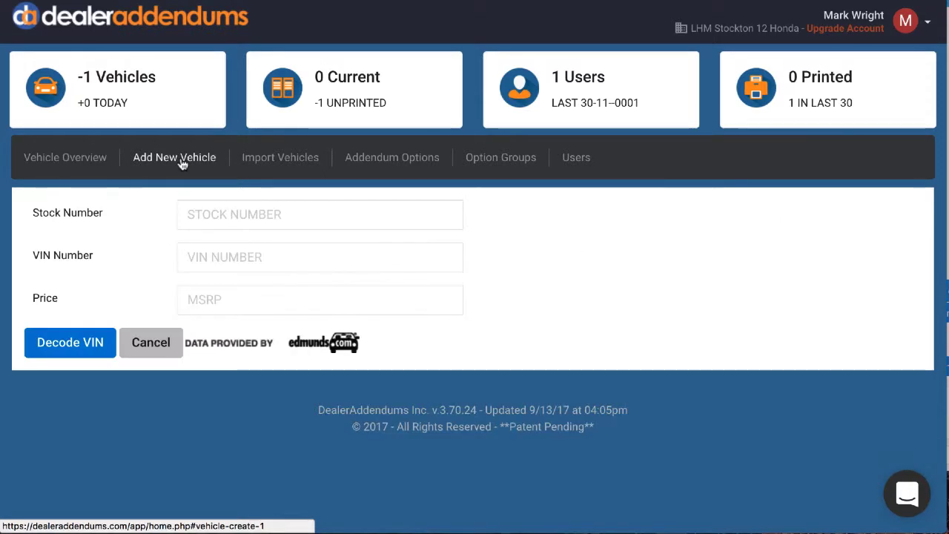
{"action": "left_click", "coordinate": [233, 218]}
{"action": "type", "text": "123456"}
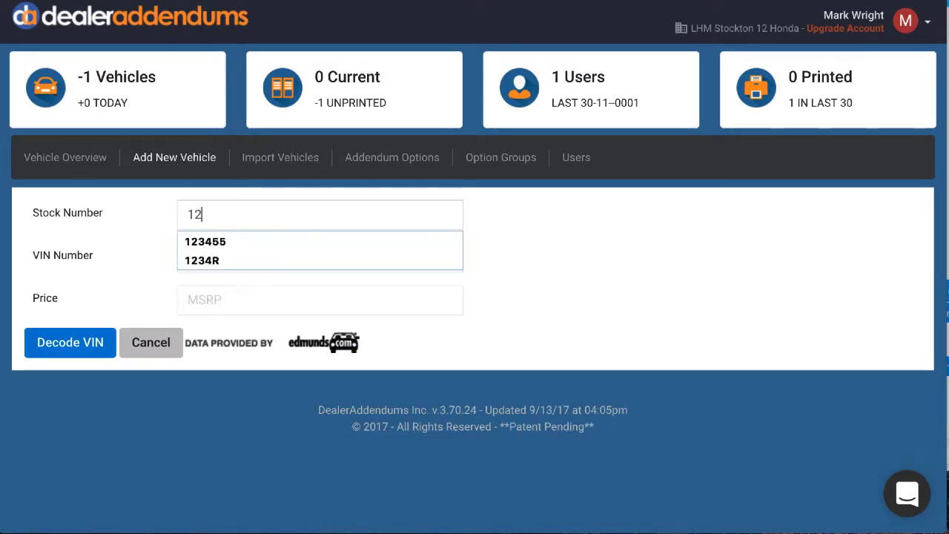
{"action": "left_click", "coordinate": [212, 295]}
{"action": "type", "text": "30000"}
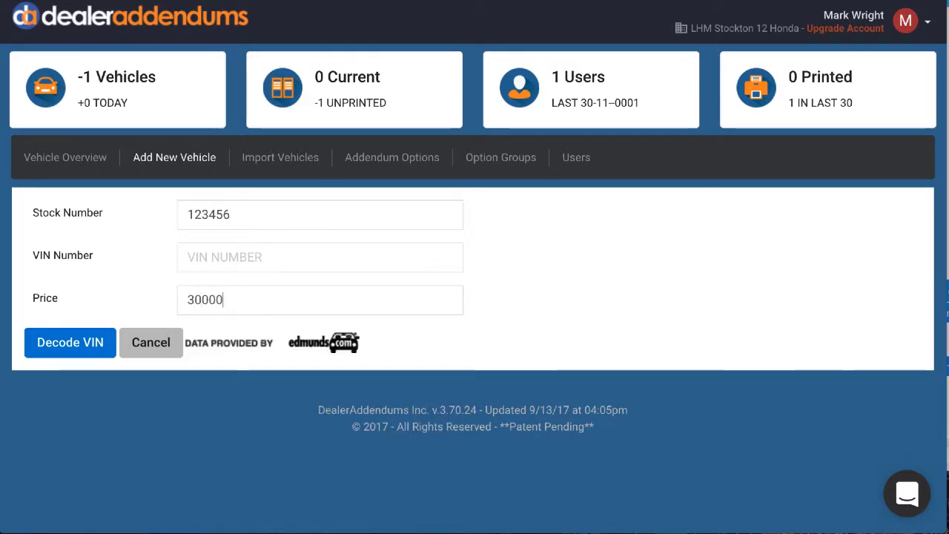
{"action": "left_click", "coordinate": [214, 257]}
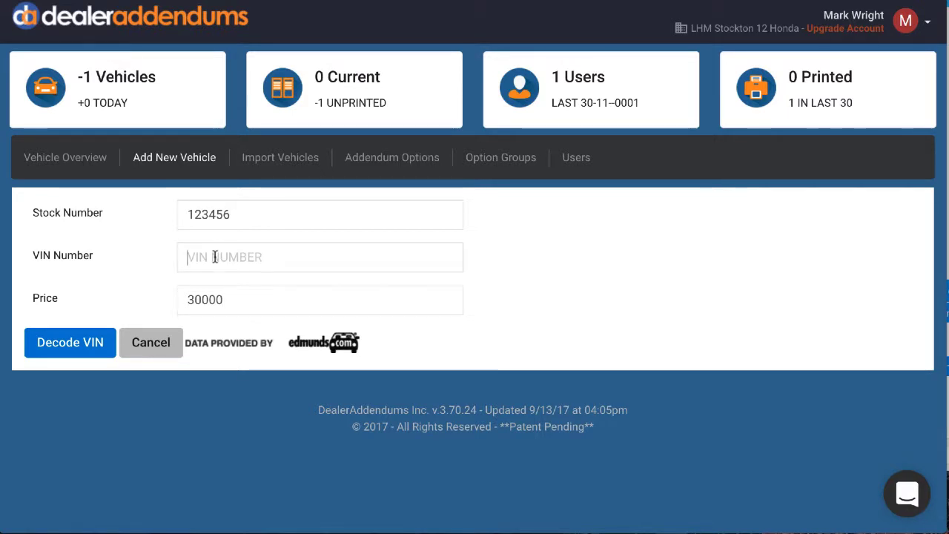
{"action": "type", "text": "1HGCR2F33HA271951"}
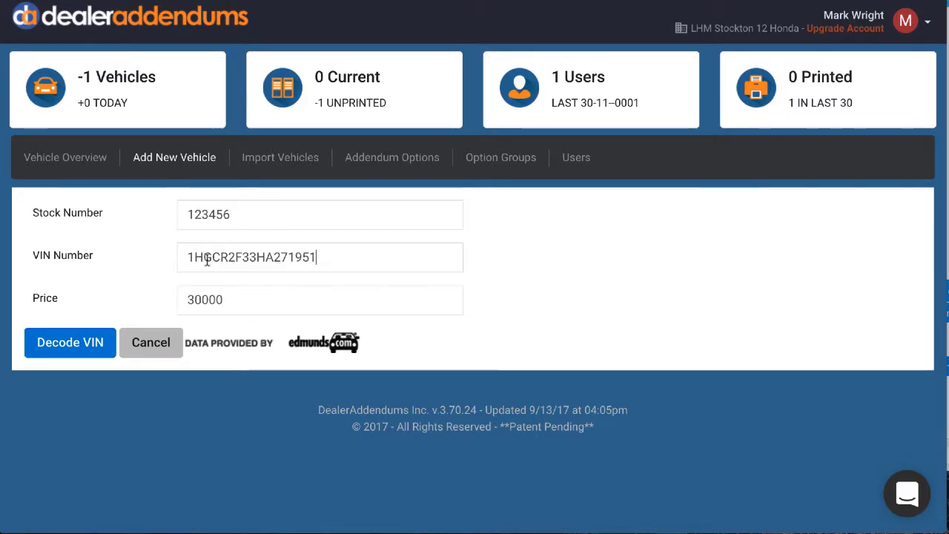
{"action": "left_click", "coordinate": [72, 343]}
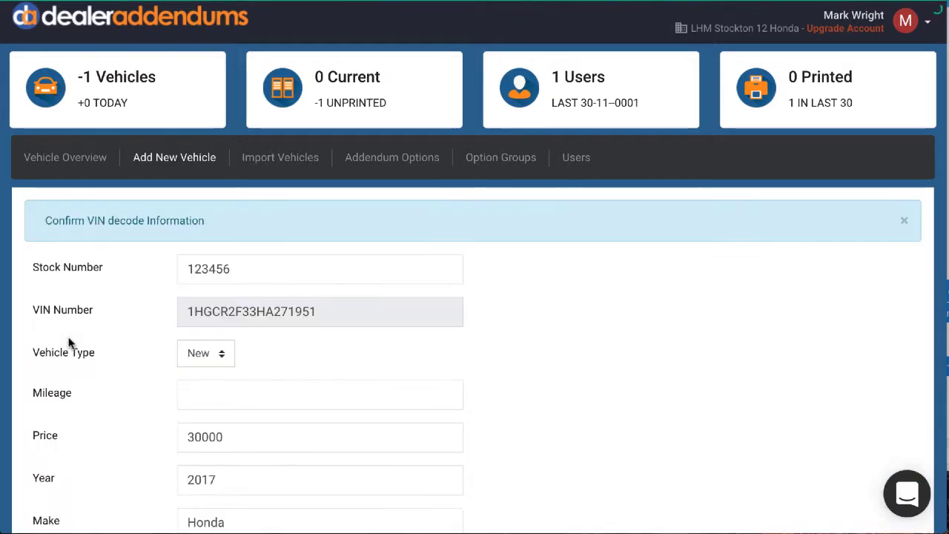
Keep the vehicle type New and choose Kona Coffee Metallic as exterior color and Gray Cloth as interior color.
{"action": "scroll", "coordinate": [155, 347], "scroll_direction": "down", "scroll_amount": 3}
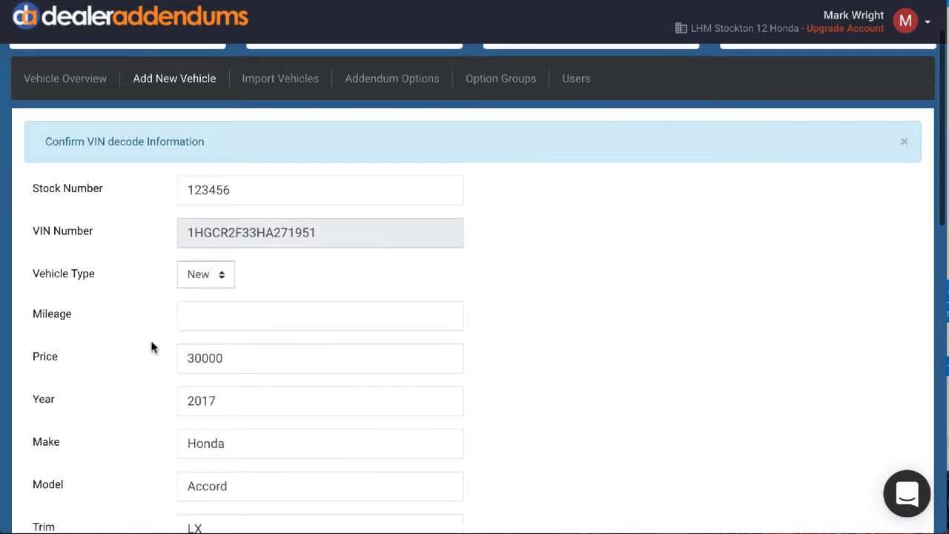
{"action": "left_click", "coordinate": [226, 235]}
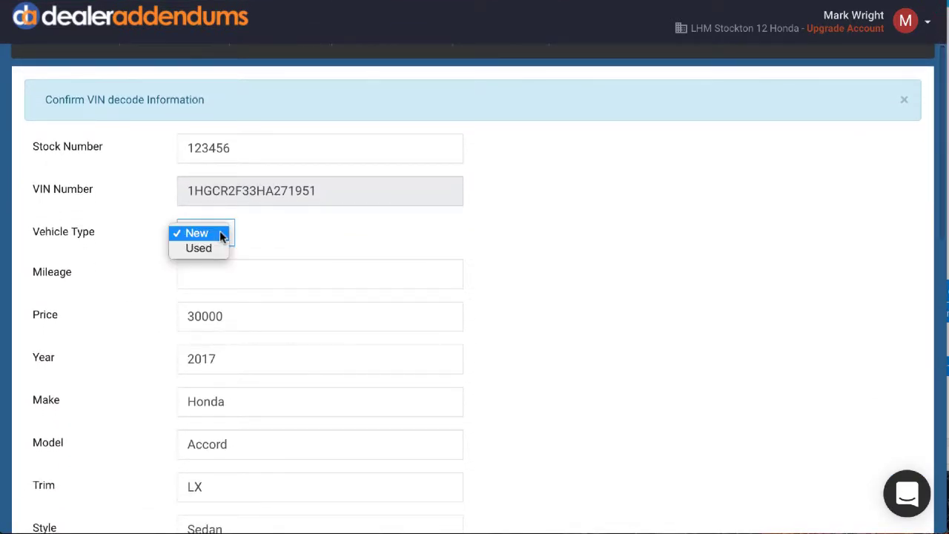
{"action": "left_click", "coordinate": [263, 238]}
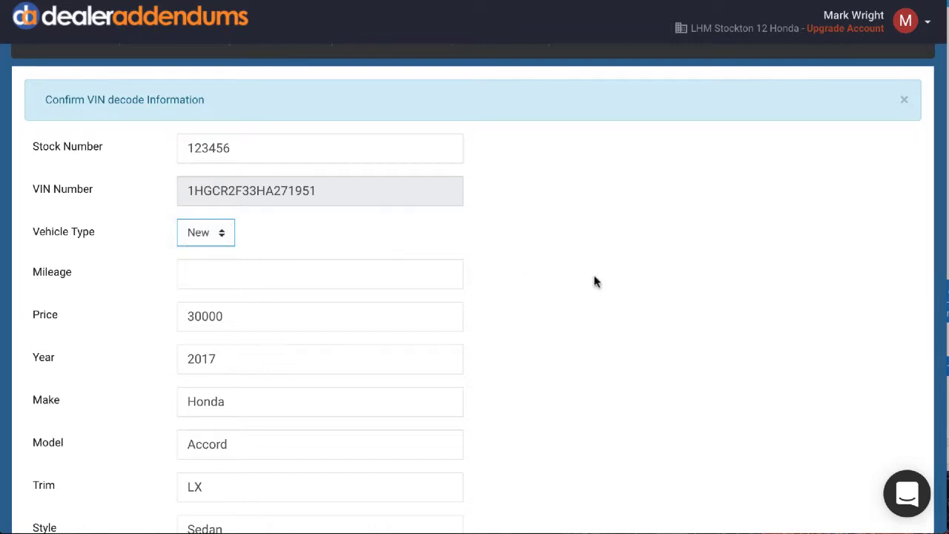
{"action": "scroll", "coordinate": [594, 281], "scroll_direction": "down", "scroll_amount": 8}
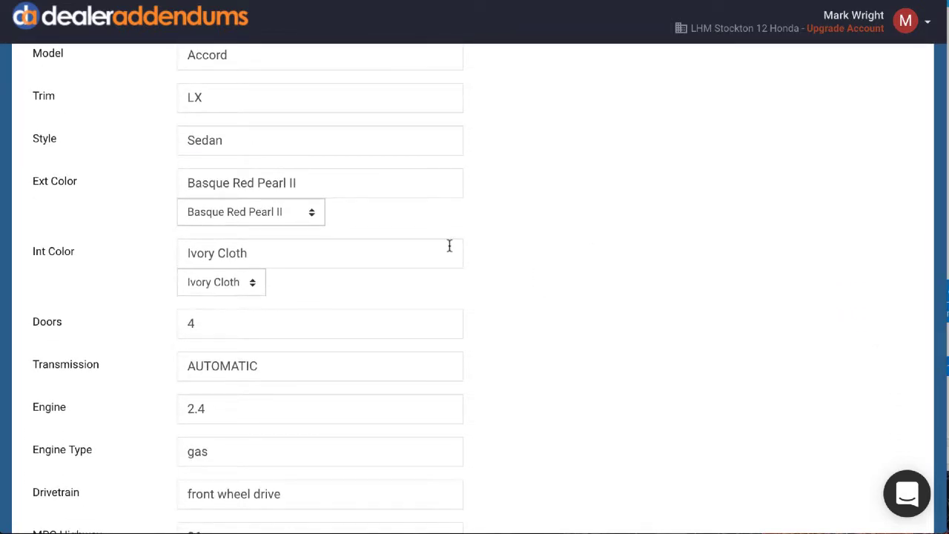
{"action": "left_click", "coordinate": [313, 216]}
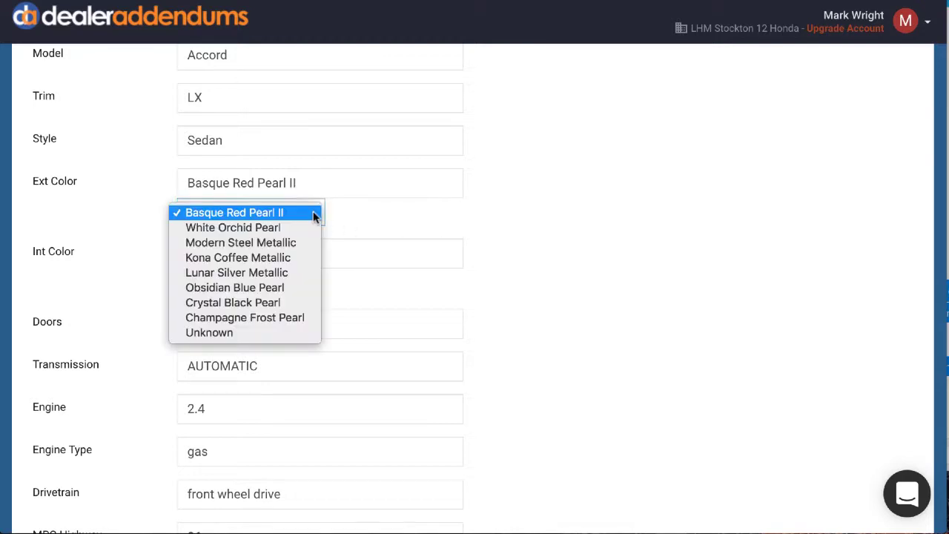
{"action": "left_click", "coordinate": [284, 258]}
{"action": "left_click", "coordinate": [255, 285]}
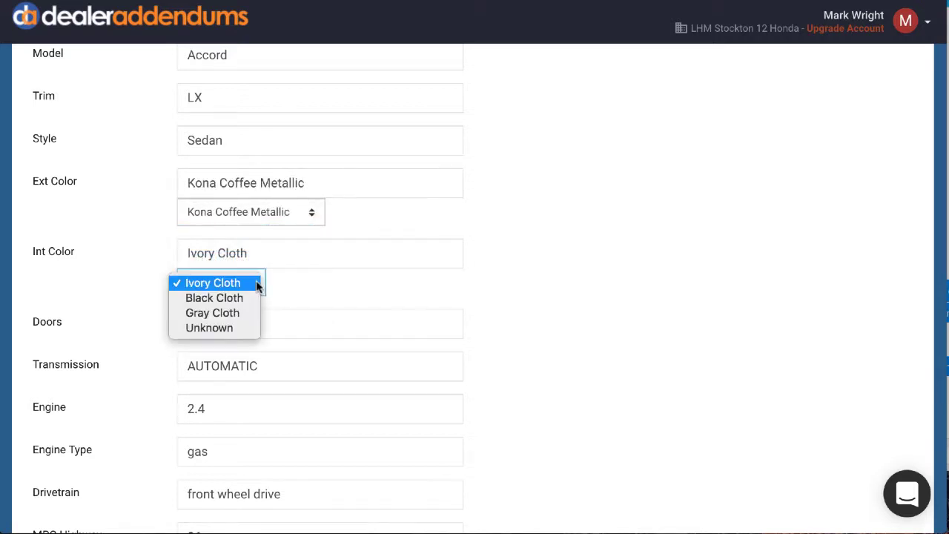
{"action": "left_click", "coordinate": [236, 312]}
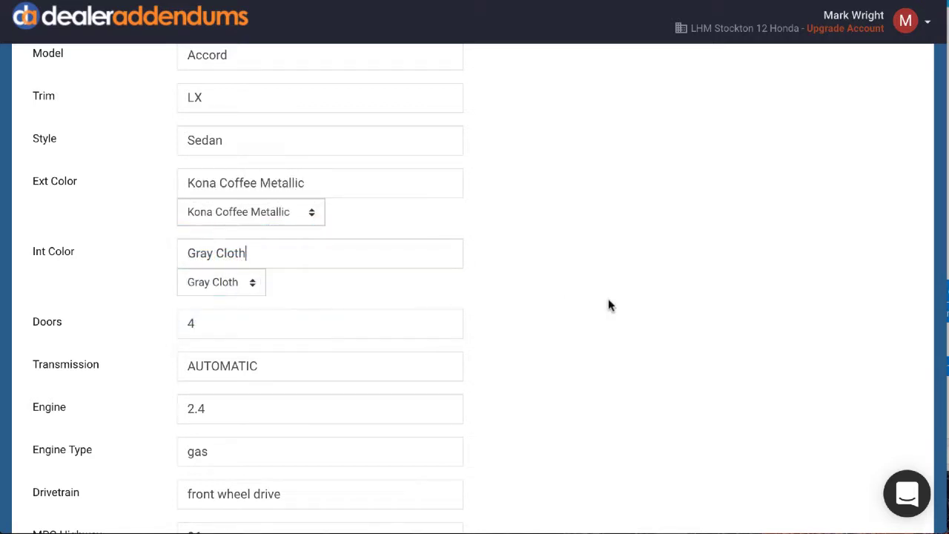
Save the new vehicle to the inventory and acknowledge the confirmation.
{"action": "scroll", "coordinate": [608, 300], "scroll_direction": "down", "scroll_amount": 1}
{"action": "scroll", "coordinate": [608, 304], "scroll_direction": "down", "scroll_amount": 4}
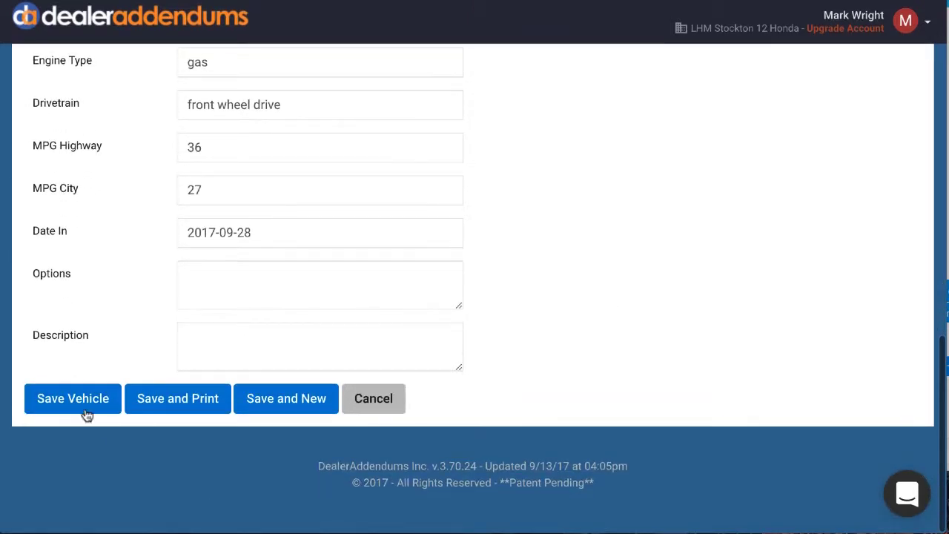
{"action": "left_click", "coordinate": [73, 402]}
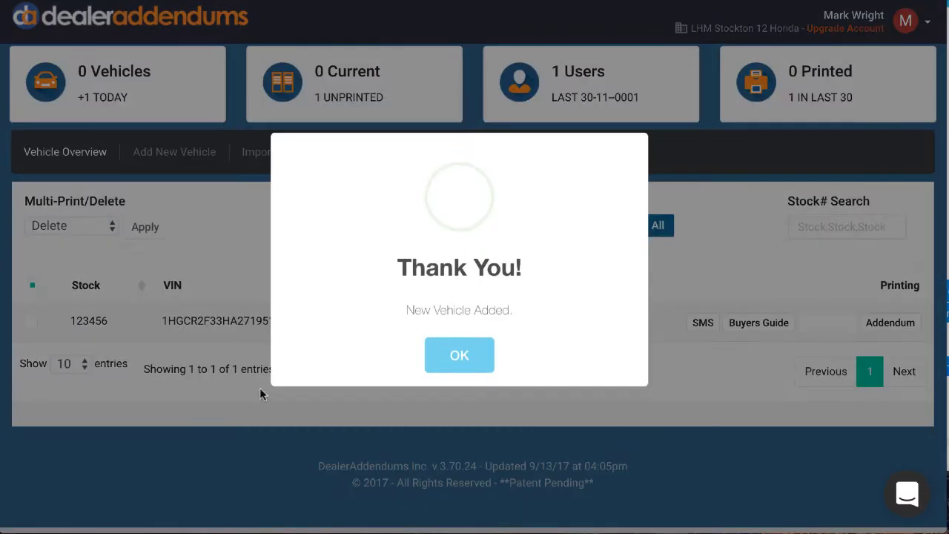
{"action": "left_click", "coordinate": [461, 359]}
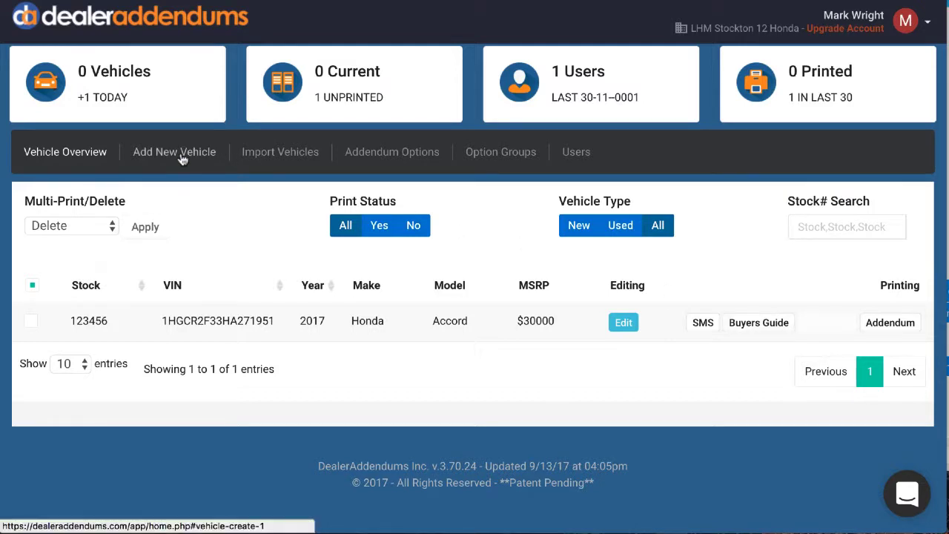
Open the vehicle import page, then switch to Excel and copy rows 2 to 26 of the vAutoInventory sheet.
{"action": "left_click", "coordinate": [295, 153]}
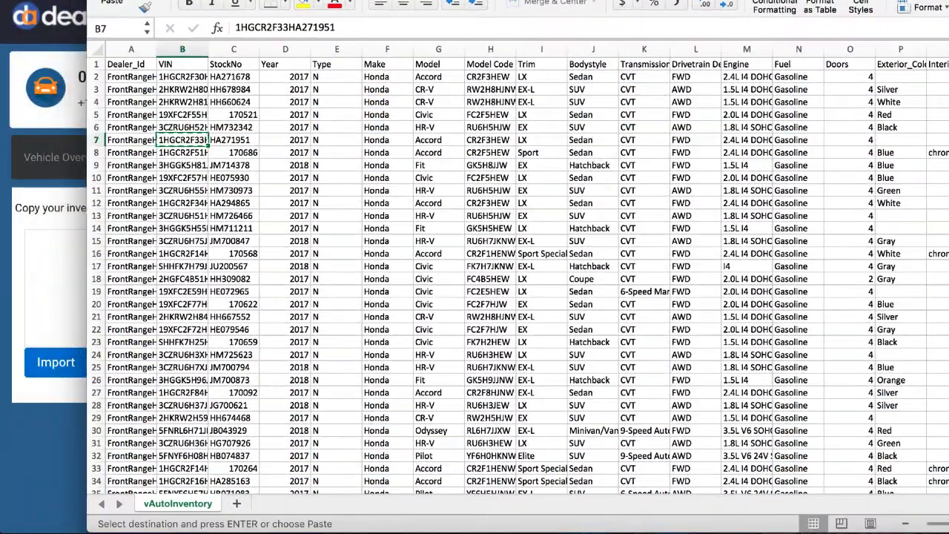
{"action": "left_click_drag", "start_coordinate": [712, 0], "coordinate": [705, 0]}
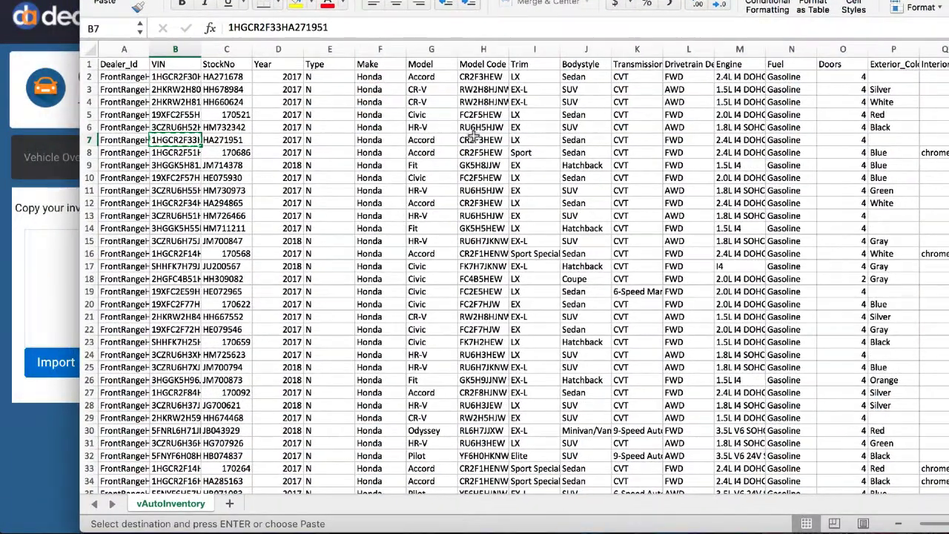
{"action": "left_click_drag", "start_coordinate": [88, 77], "coordinate": [88, 380]}
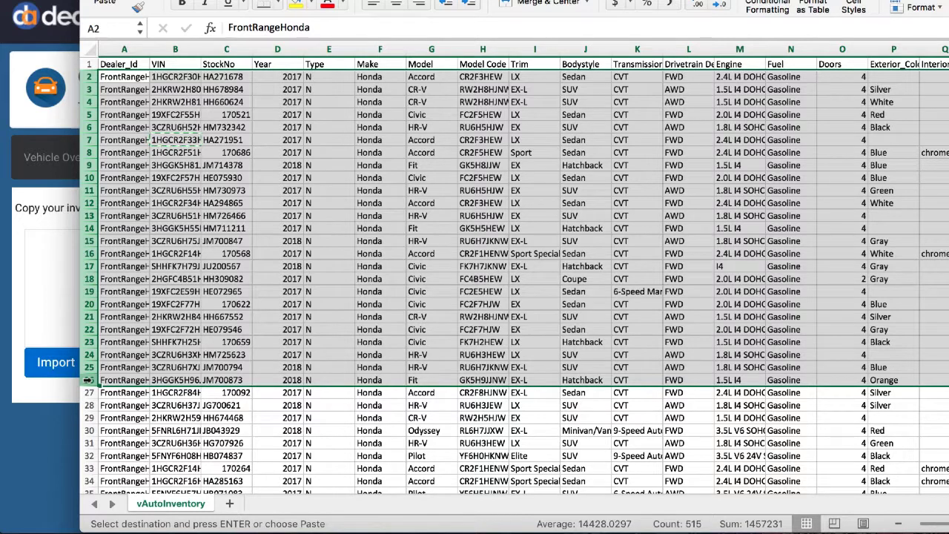
{"action": "right_click", "coordinate": [87, 380]}
{"action": "left_click", "coordinate": [128, 359]}
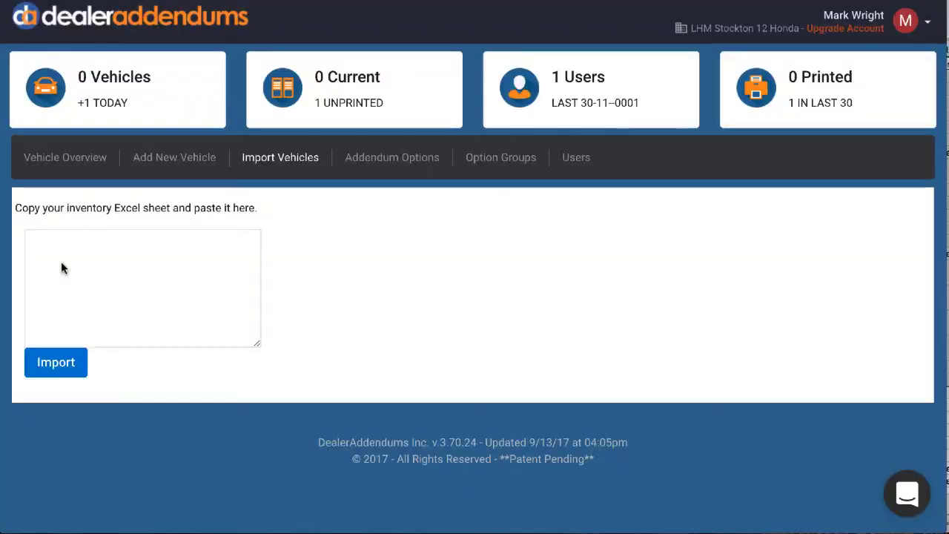
Switch back to DealerAddendums, paste the copied inventory rows into the import box and start the import.
{"action": "left_click", "coordinate": [61, 263]}
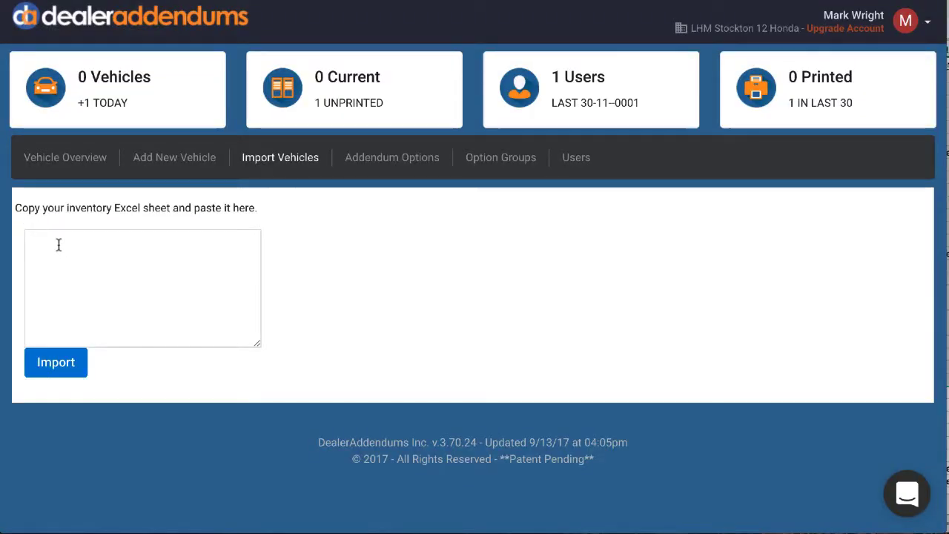
{"action": "key", "text": "ctrl+v"}
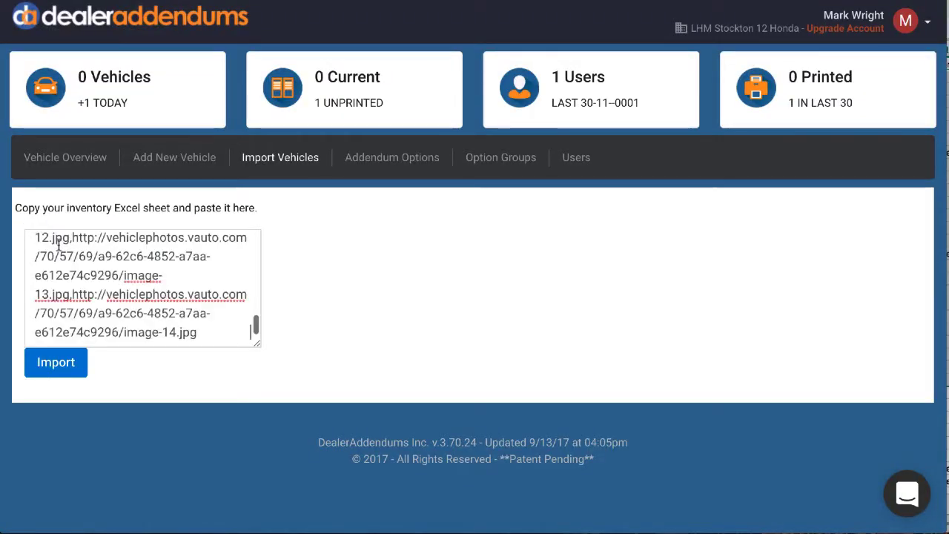
{"action": "left_click", "coordinate": [50, 364]}
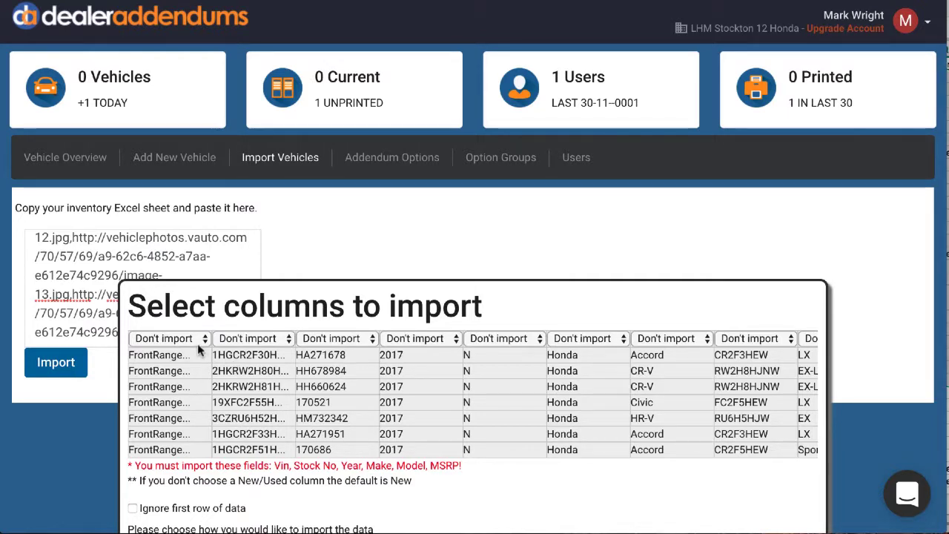
Map the second, third and fourth import columns to VIN, Stock No and Year.
{"action": "left_click", "coordinate": [290, 342]}
{"action": "left_click", "coordinate": [265, 351]}
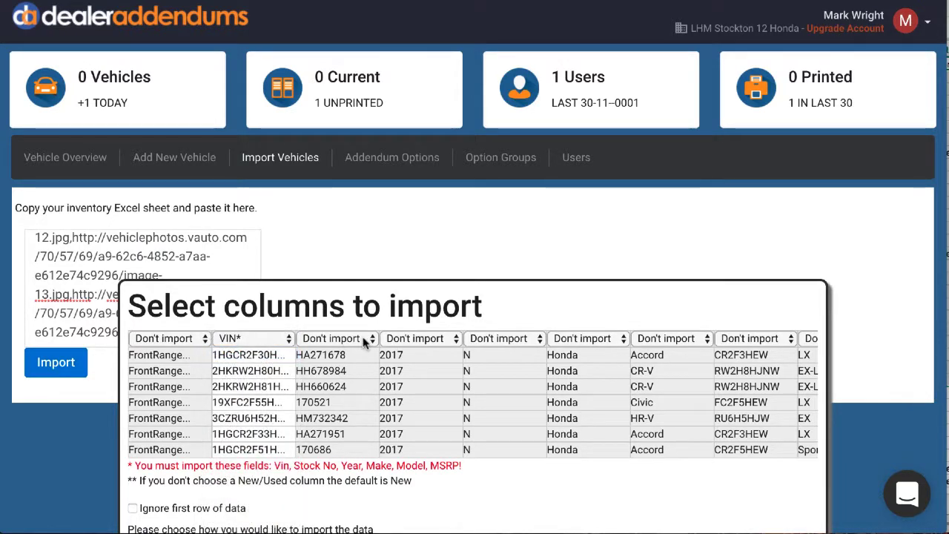
{"action": "left_click", "coordinate": [308, 339]}
{"action": "left_click", "coordinate": [341, 366]}
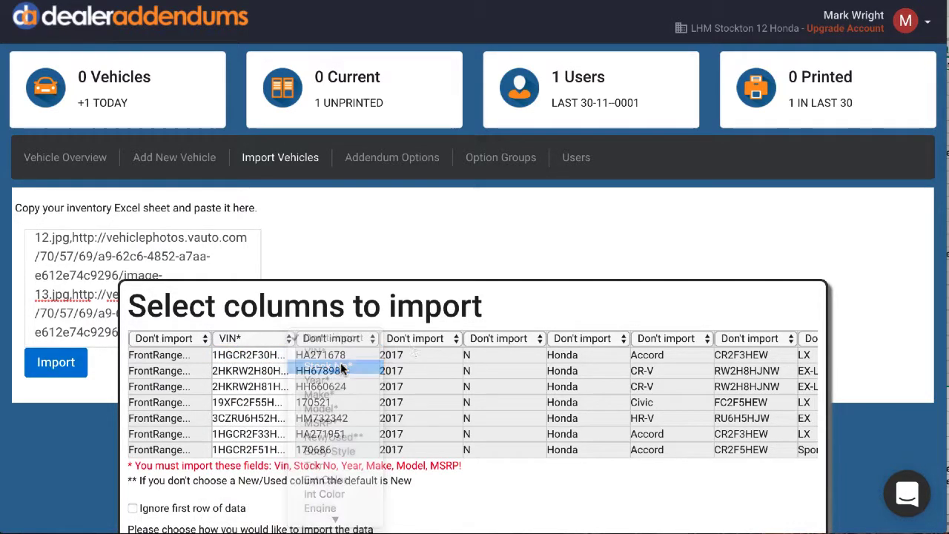
{"action": "left_click", "coordinate": [424, 339]}
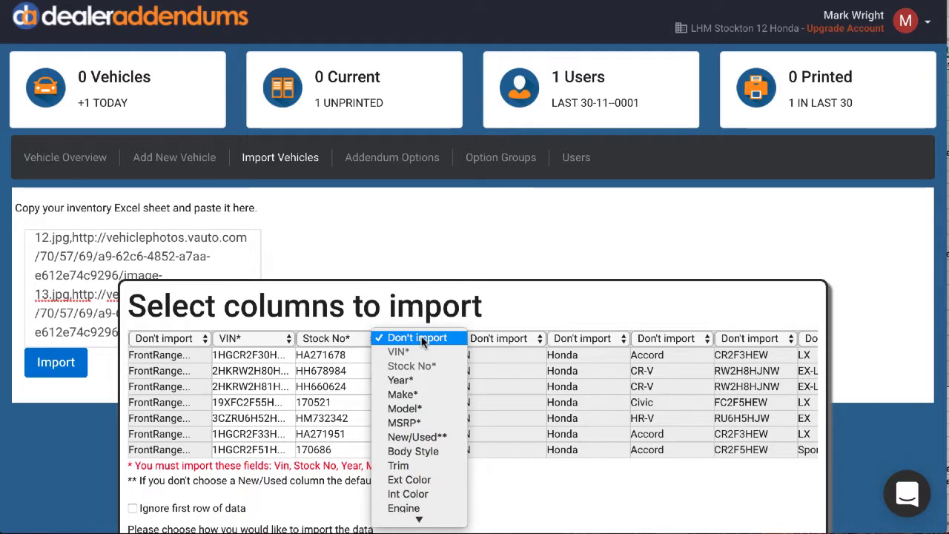
{"action": "left_click", "coordinate": [414, 379]}
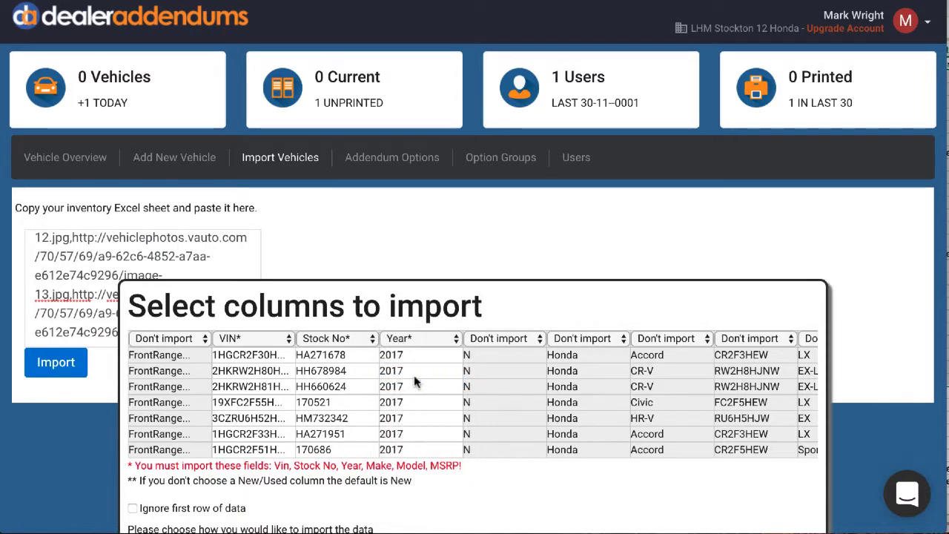
Map the N column to New/Used, the Honda column to Make and the Accord/CR-V column to Model.
{"action": "left_click", "coordinate": [492, 339]}
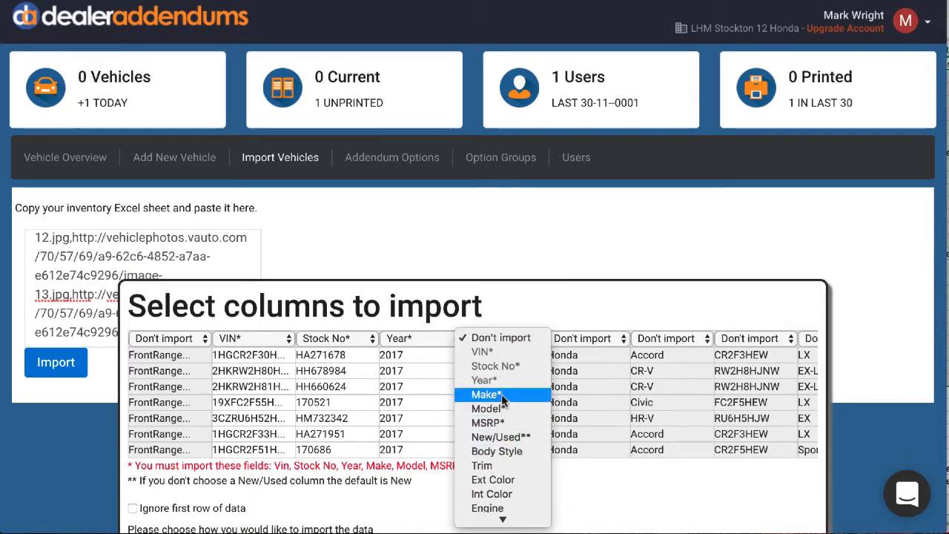
{"action": "left_click", "coordinate": [501, 437]}
{"action": "left_click", "coordinate": [586, 338]}
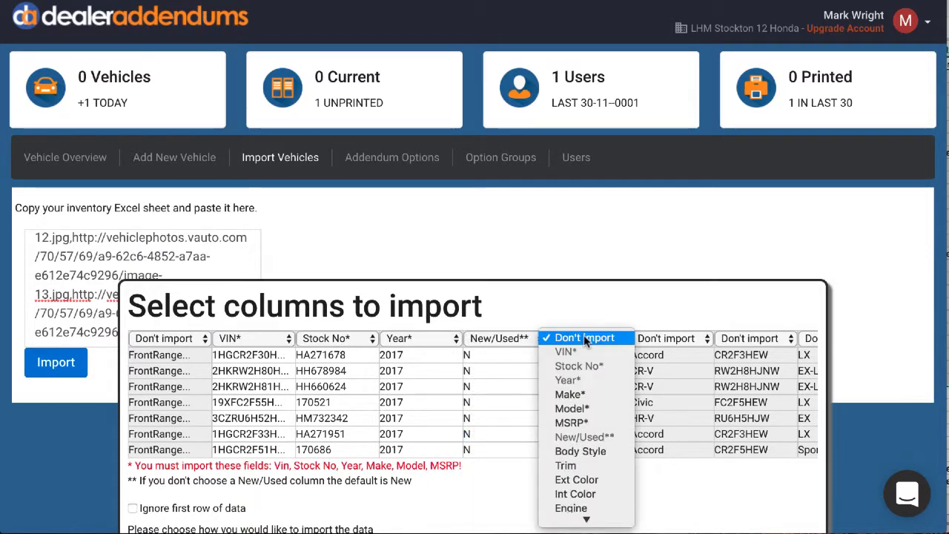
{"action": "left_click", "coordinate": [584, 396]}
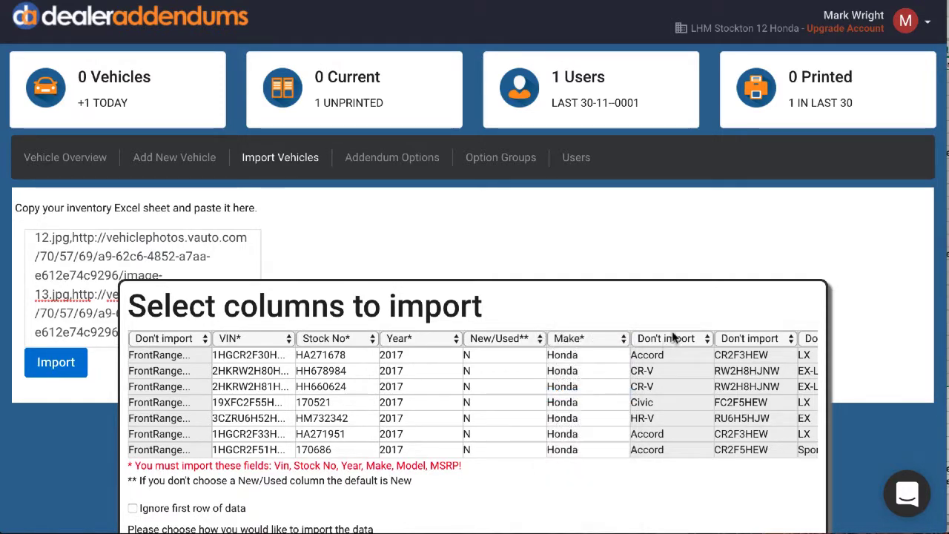
{"action": "left_click", "coordinate": [673, 338]}
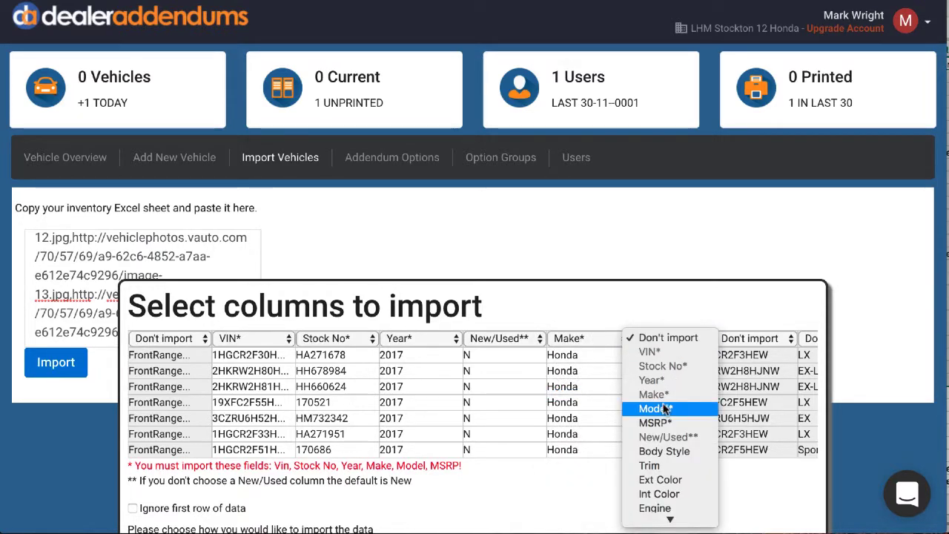
{"action": "left_click", "coordinate": [655, 409]}
Map the vehicle price column to MSRP and run the import with new records added and existing ones updated.
{"action": "scroll", "coordinate": [671, 407], "scroll_direction": "right", "scroll_amount": 5}
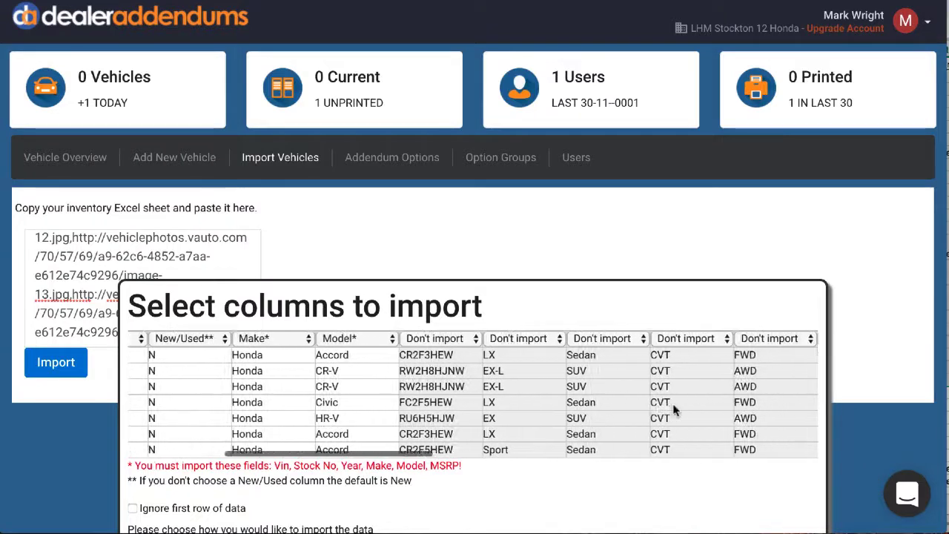
{"action": "scroll", "coordinate": [673, 406], "scroll_direction": "right", "scroll_amount": 10}
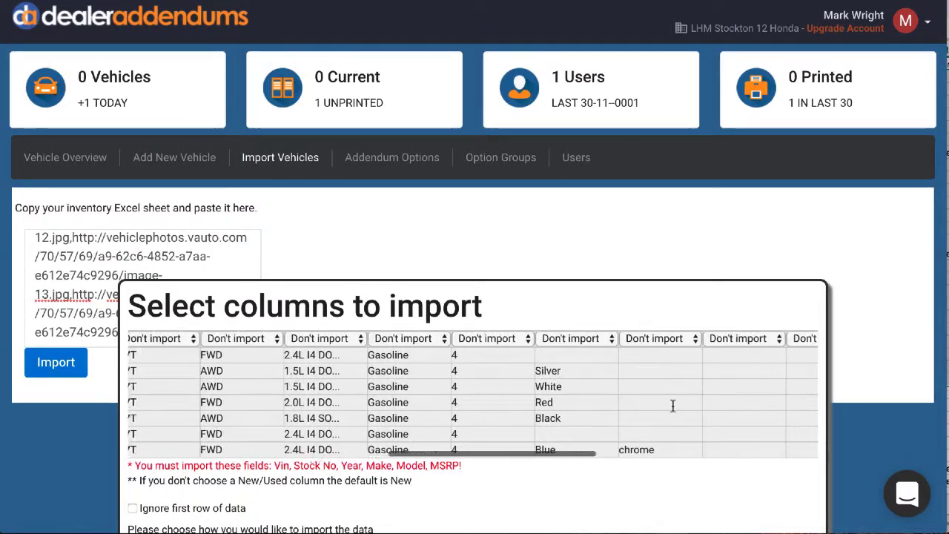
{"action": "scroll", "coordinate": [673, 406], "scroll_direction": "right", "scroll_amount": 8}
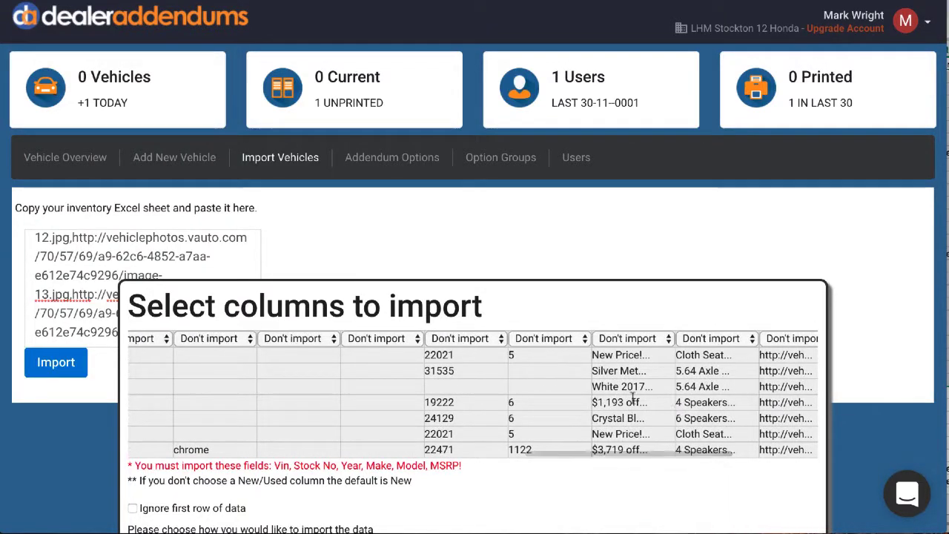
{"action": "left_click", "coordinate": [460, 338]}
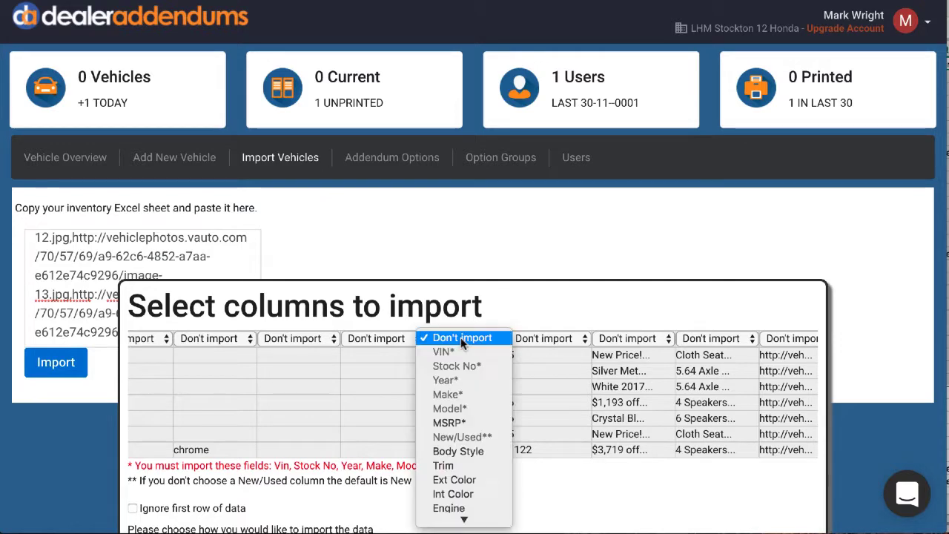
{"action": "left_click", "coordinate": [460, 423]}
{"action": "scroll", "coordinate": [479, 416], "scroll_direction": "down", "scroll_amount": 1}
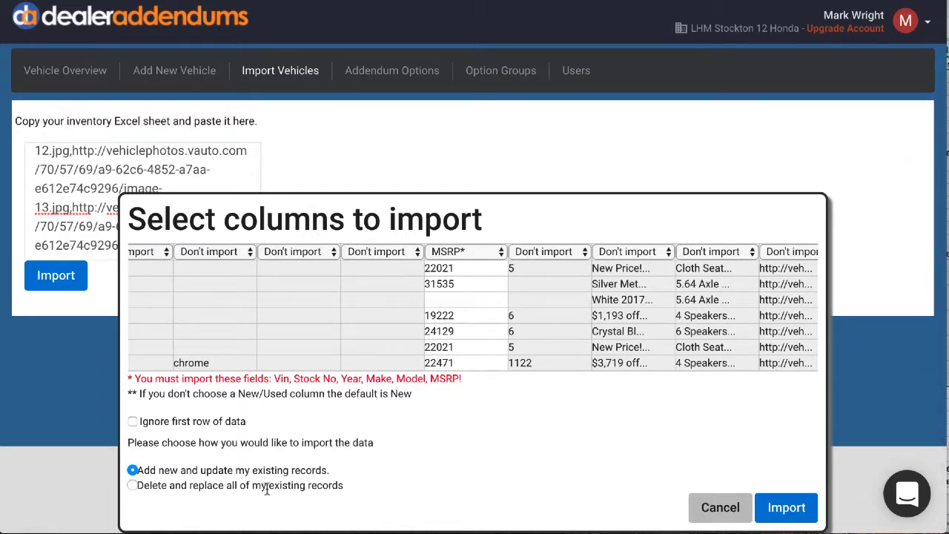
{"action": "left_click", "coordinate": [775, 509]}
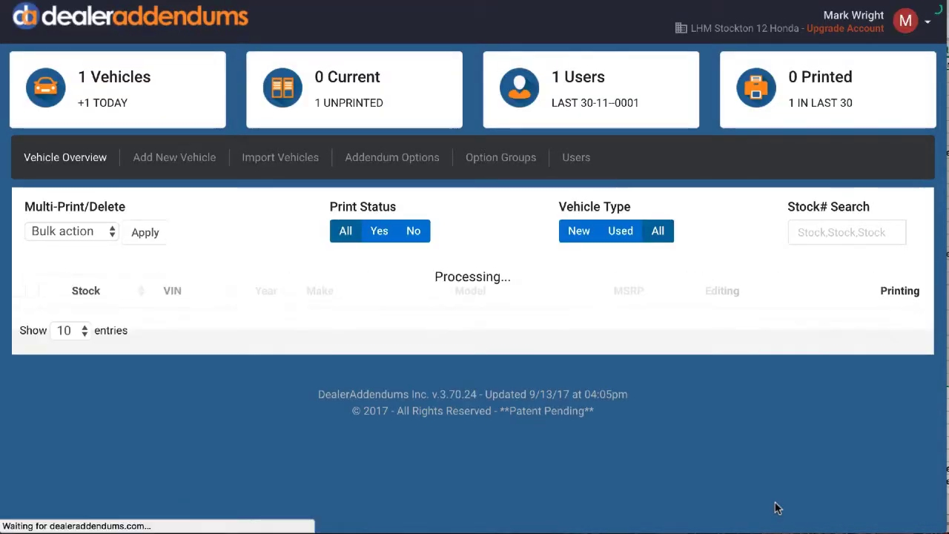
Review the imported vehicle list, search it for "cr-v" and clear the search.
{"action": "scroll", "coordinate": [742, 413], "scroll_direction": "down", "scroll_amount": 5}
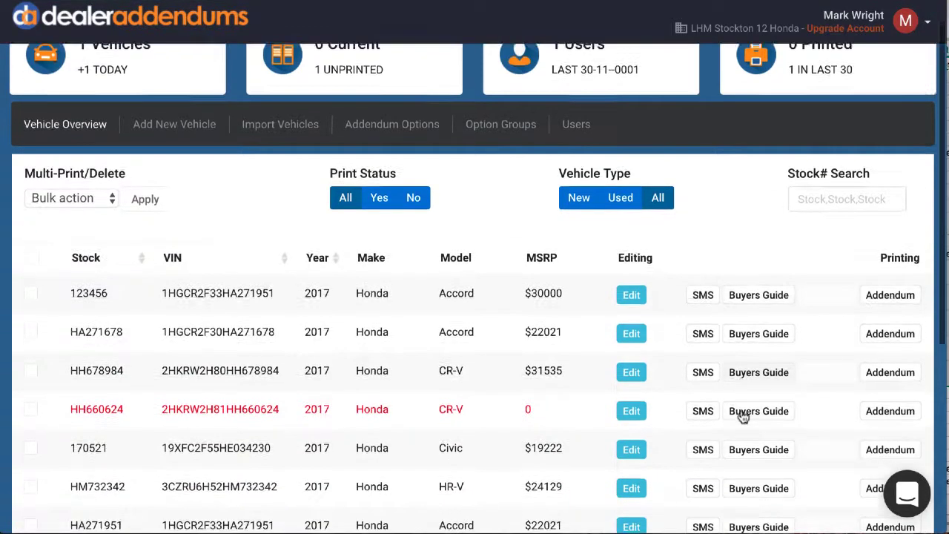
{"action": "scroll", "coordinate": [738, 416], "scroll_direction": "up", "scroll_amount": 5}
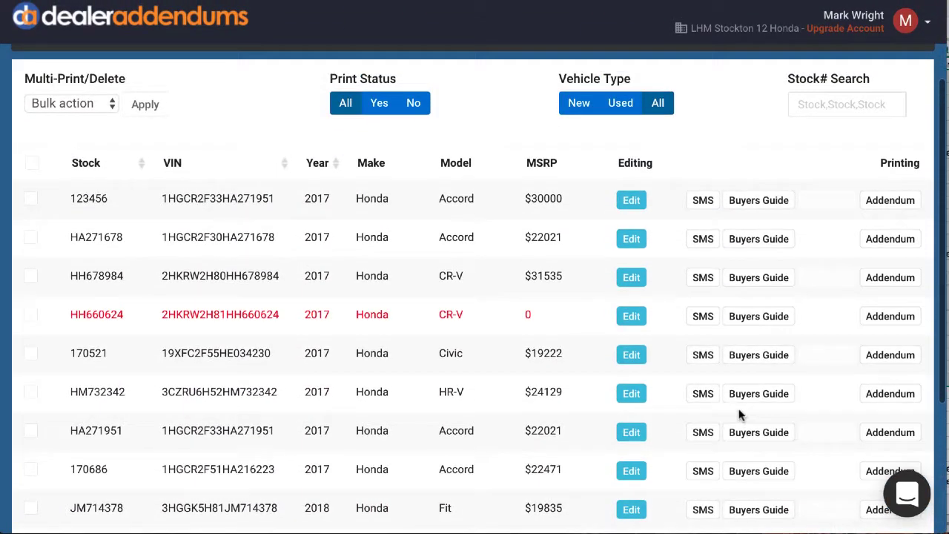
{"action": "scroll", "coordinate": [737, 417], "scroll_direction": "up", "scroll_amount": 1}
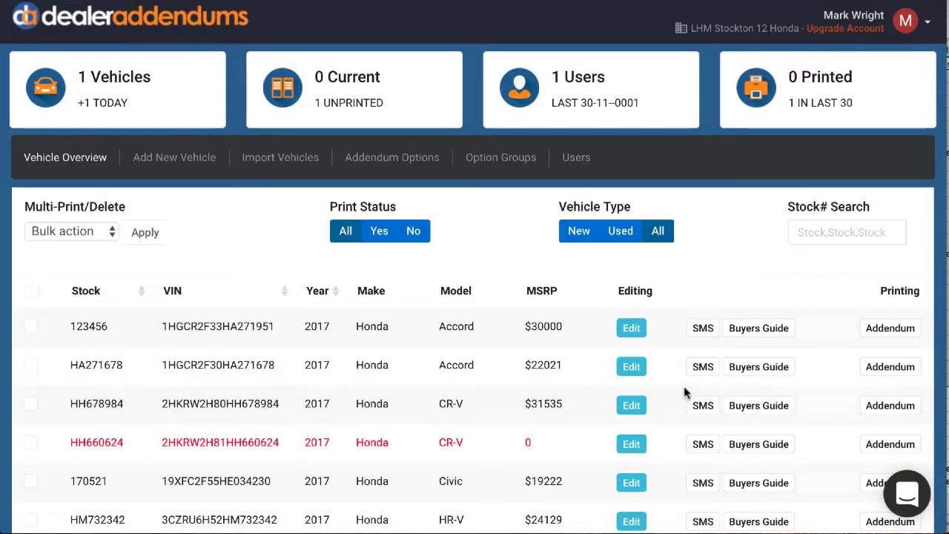
{"action": "left_click", "coordinate": [842, 233]}
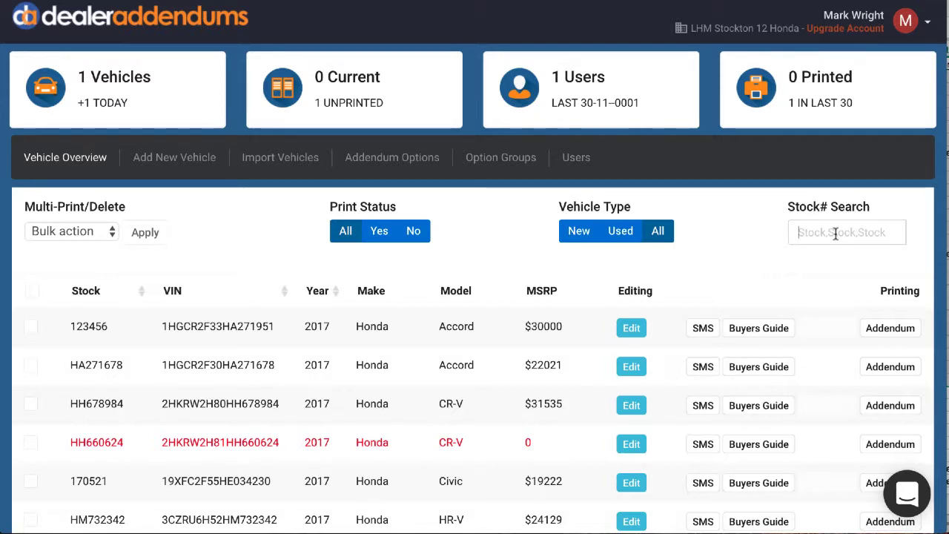
{"action": "type", "text": "cr-v"}
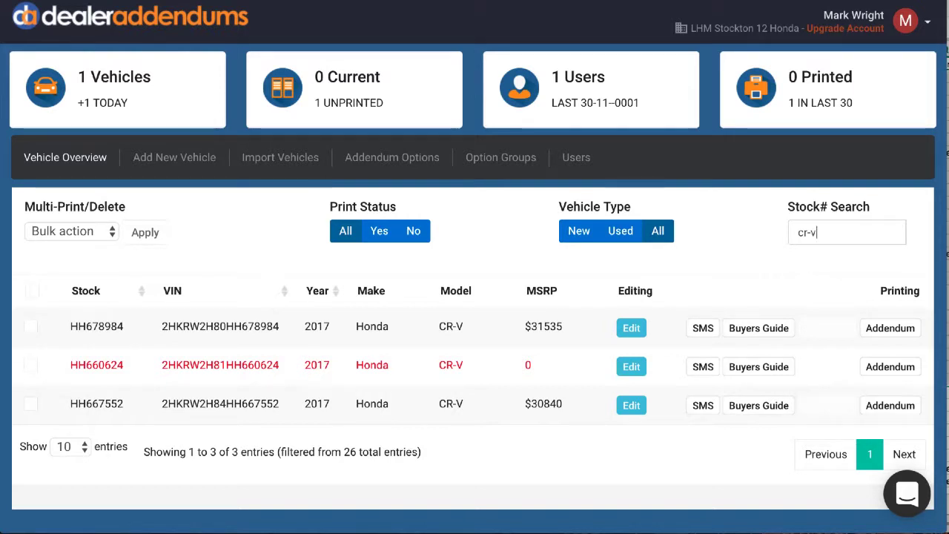
{"action": "key", "text": "BackSpace"}
{"action": "key", "text": "BackSpace"}
{"action": "key", "text": "BackSpace"}
{"action": "key", "text": "BackSpace"}
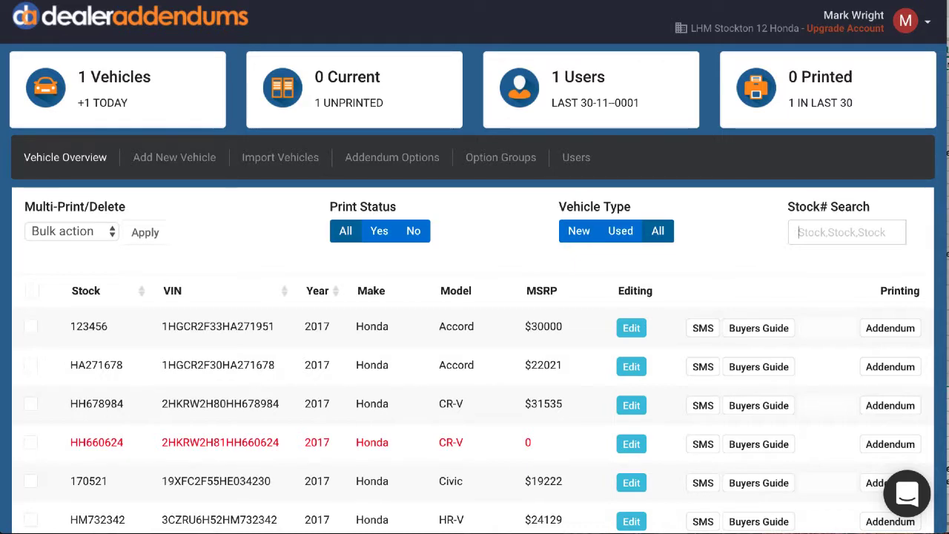
Search the vehicles by the VIN ending 34230, and clear the search.
{"action": "type", "text": "34230"}
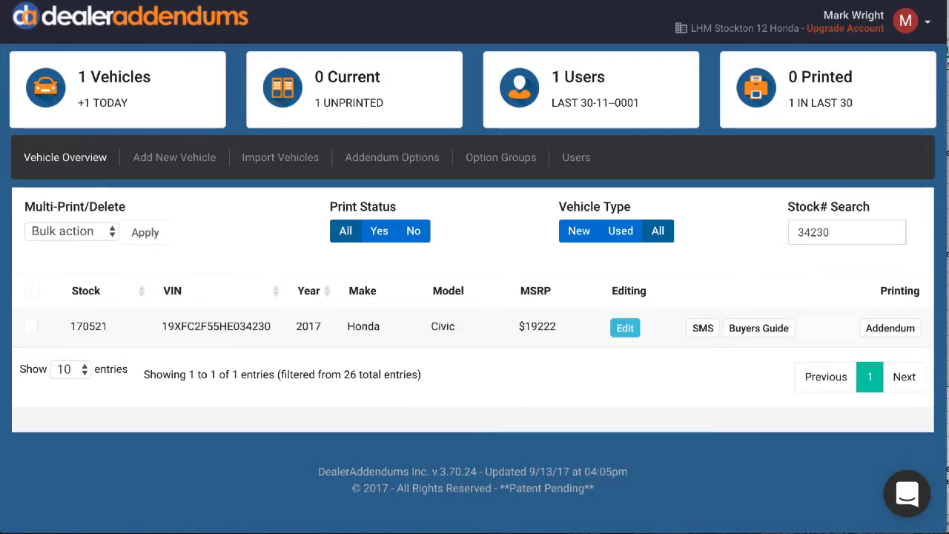
{"action": "key", "text": "BackSpace"}
{"action": "key", "text": "BackSpace"}
{"action": "key", "text": "BackSpace"}
{"action": "key", "text": "BackSpace"}
{"action": "key", "text": "BackSpace"}
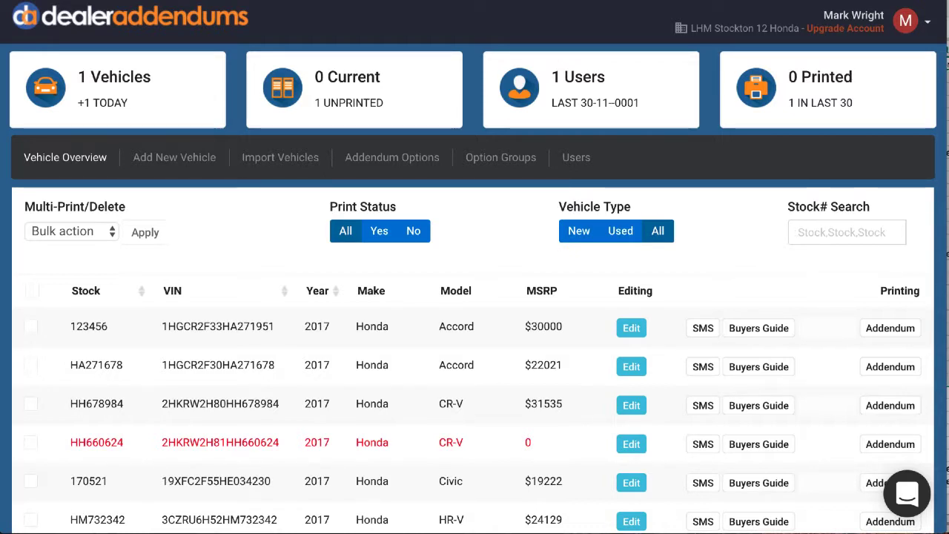
Search for several stock numbers at once with "170521,123456" and clear the search.
{"action": "type", "text": "170"}
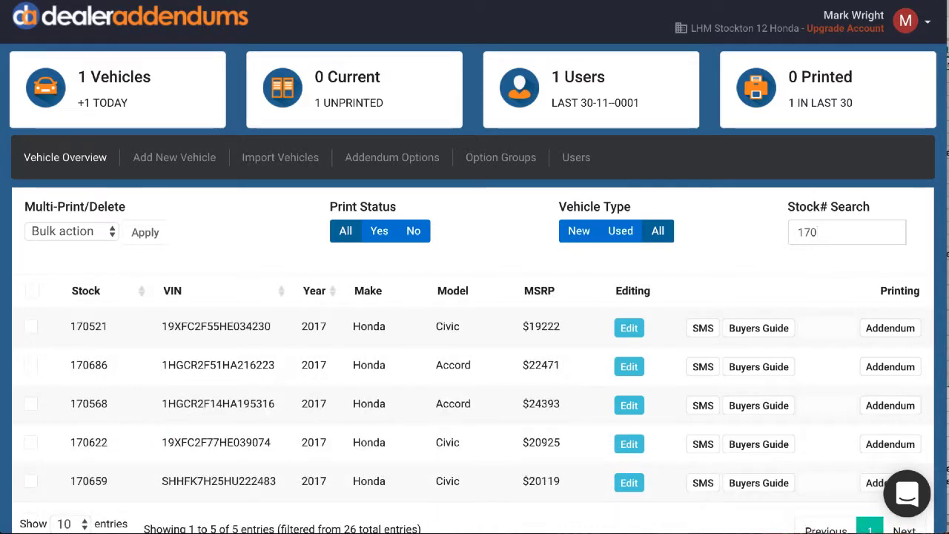
{"action": "type", "text": "521,"}
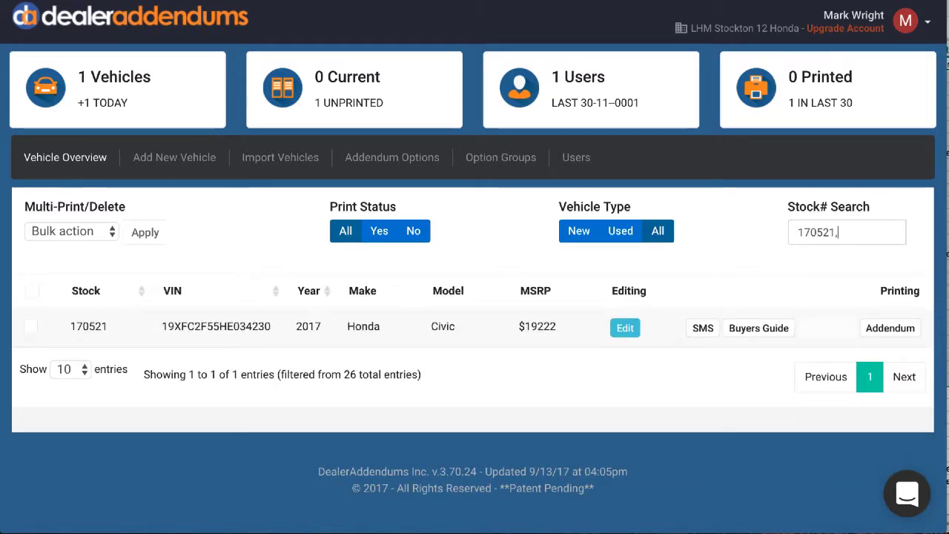
{"action": "type", "text": "1234"}
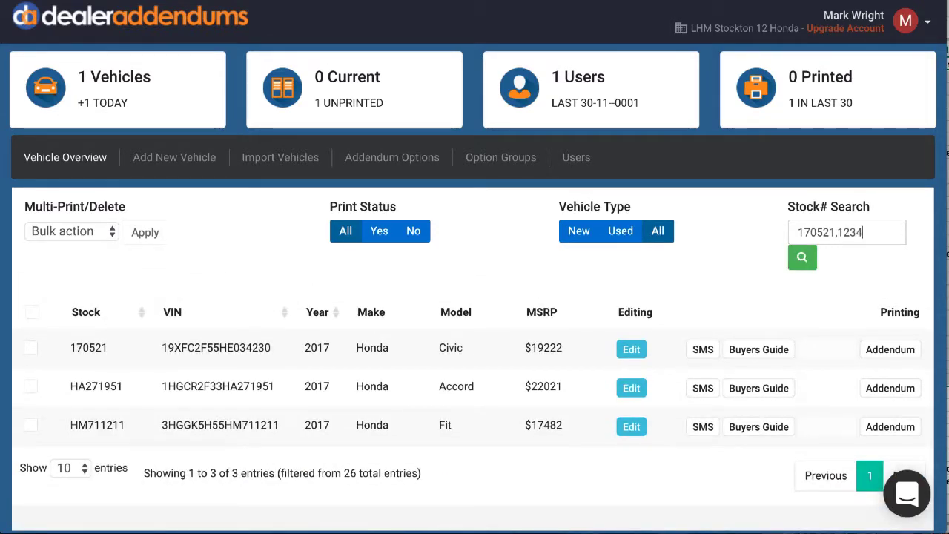
{"action": "type", "text": "56"}
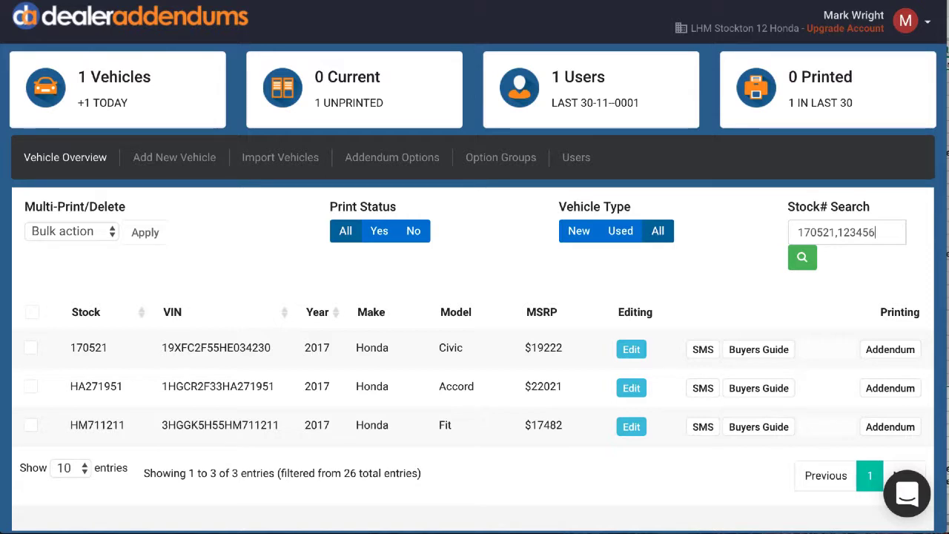
{"action": "left_click", "coordinate": [803, 258]}
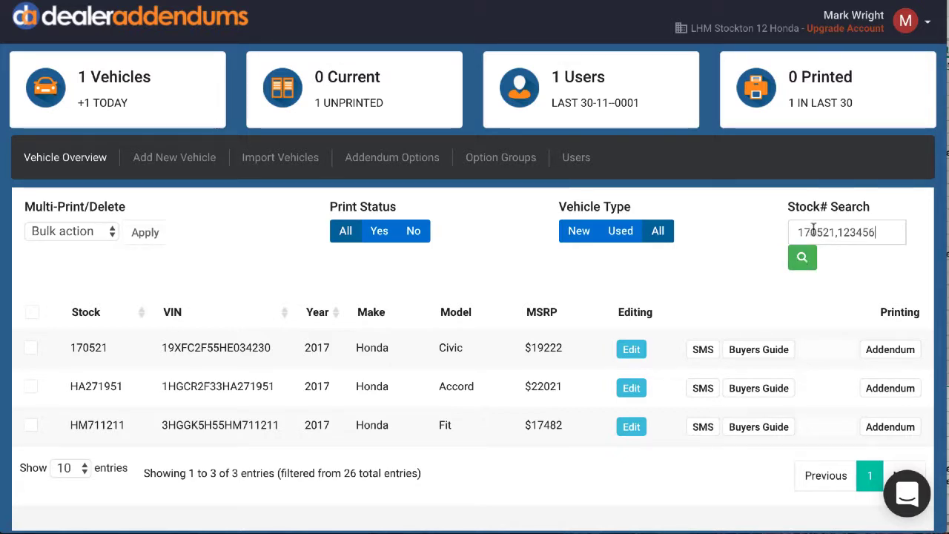
{"action": "left_click", "coordinate": [803, 258]}
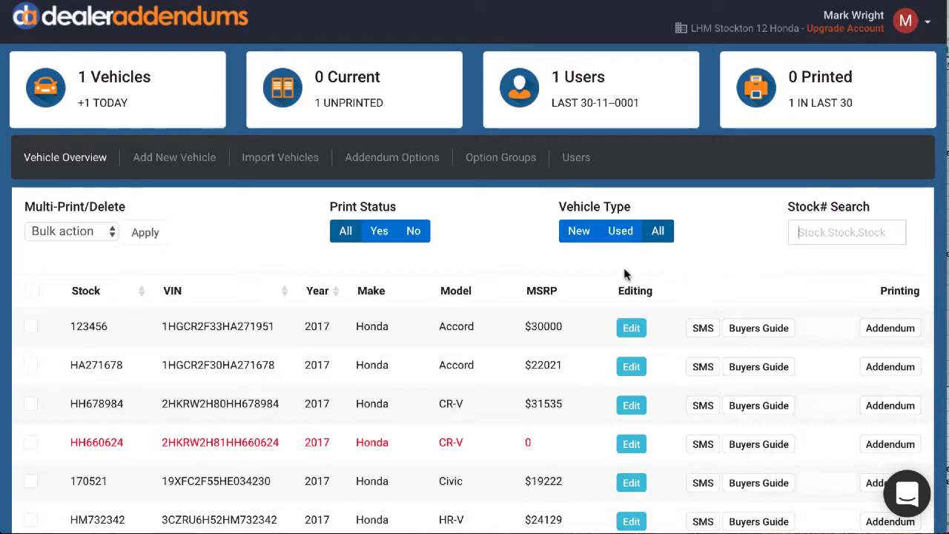
Open the addendum of the 2017 Honda Civic with stock 170521 and check which existing options can be added.
{"action": "scroll", "coordinate": [289, 363], "scroll_direction": "down", "scroll_amount": 2}
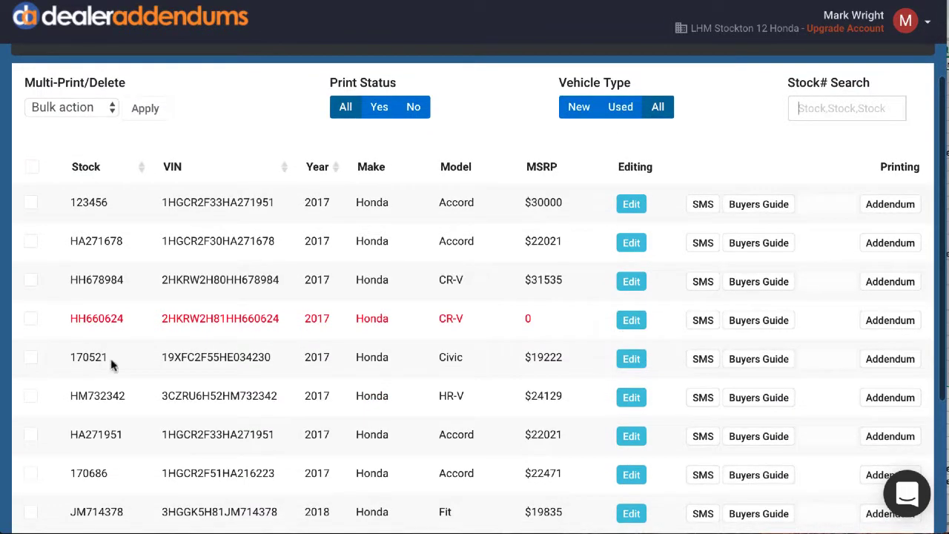
{"action": "left_click", "coordinate": [884, 360]}
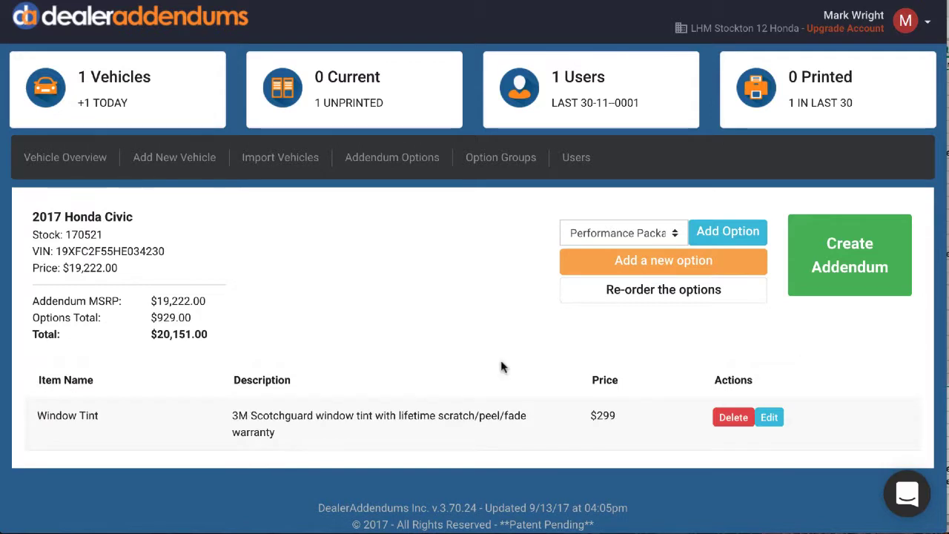
{"action": "left_click", "coordinate": [676, 236]}
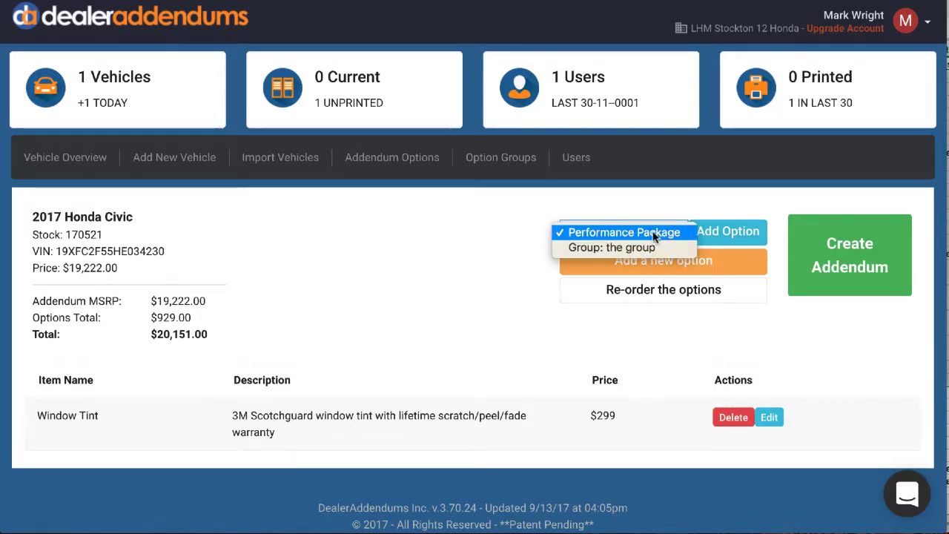
{"action": "left_click", "coordinate": [651, 205]}
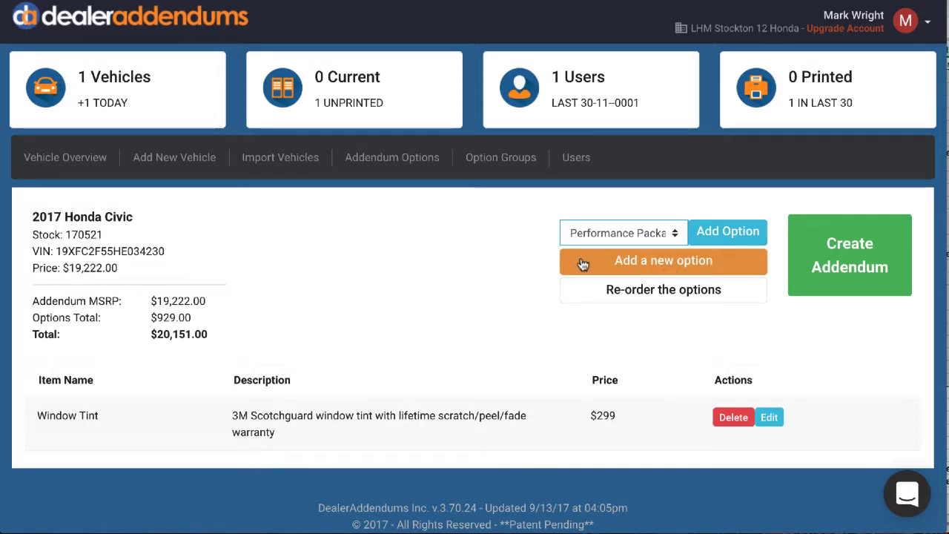
Add a new option named "traded option" priced at 199 to the 2017 Honda Civic's addendum and save it.
{"action": "left_click", "coordinate": [650, 264]}
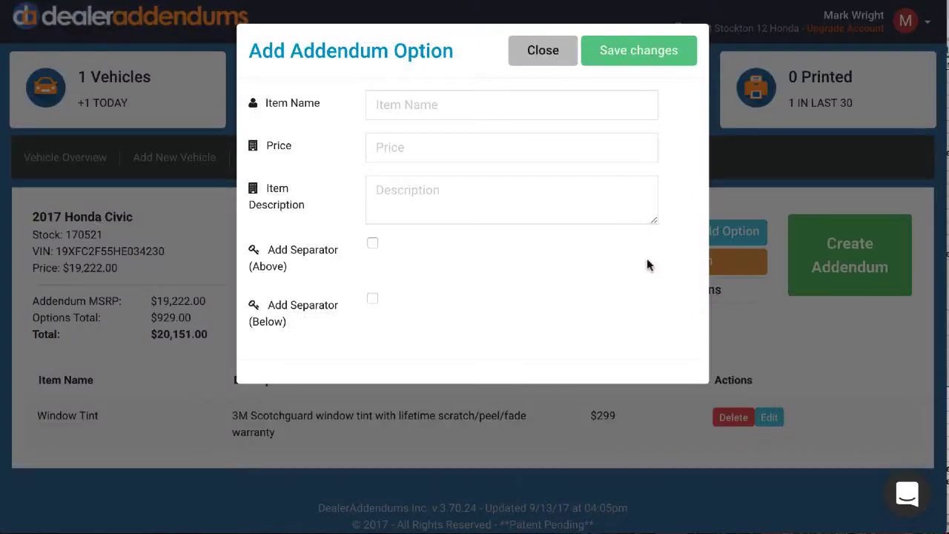
{"action": "left_click", "coordinate": [436, 108]}
{"action": "type", "text": "traded option"}
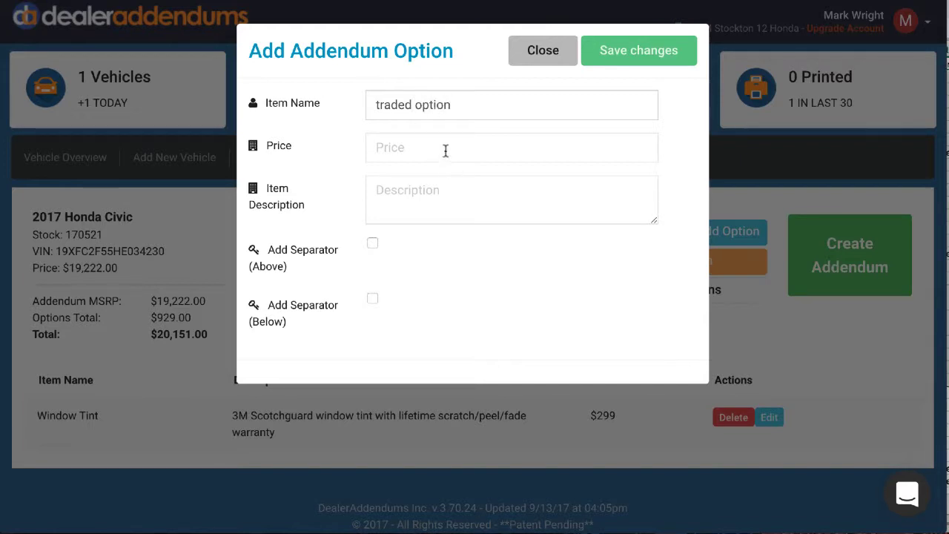
{"action": "left_click", "coordinate": [445, 151]}
{"action": "type", "text": "199"}
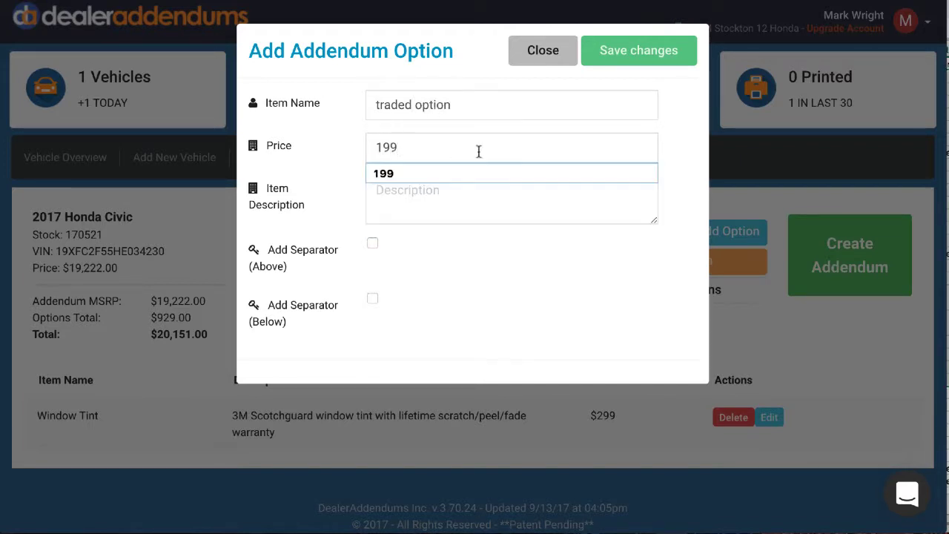
{"action": "left_click", "coordinate": [600, 53]}
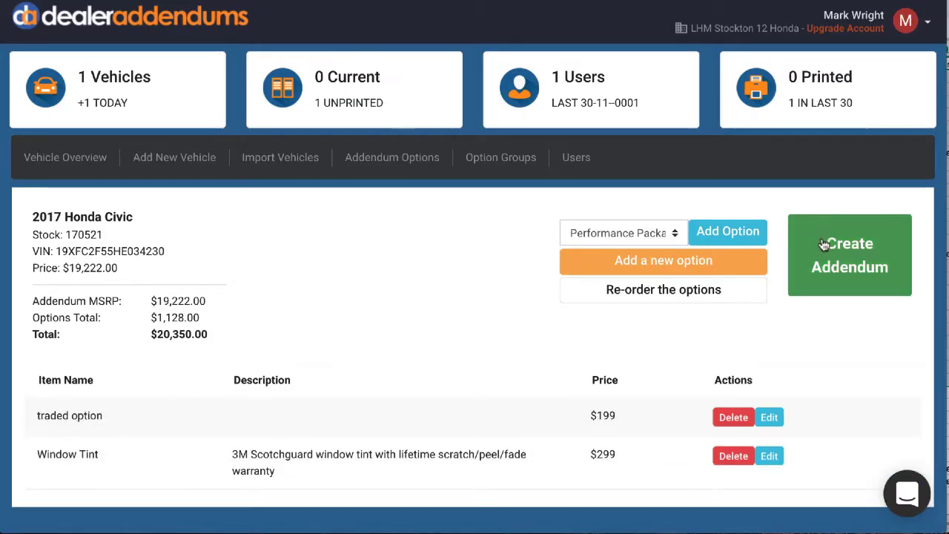
Create the Civic's addendum and print it on the SHARP MX-3070N.
{"action": "left_click", "coordinate": [865, 251]}
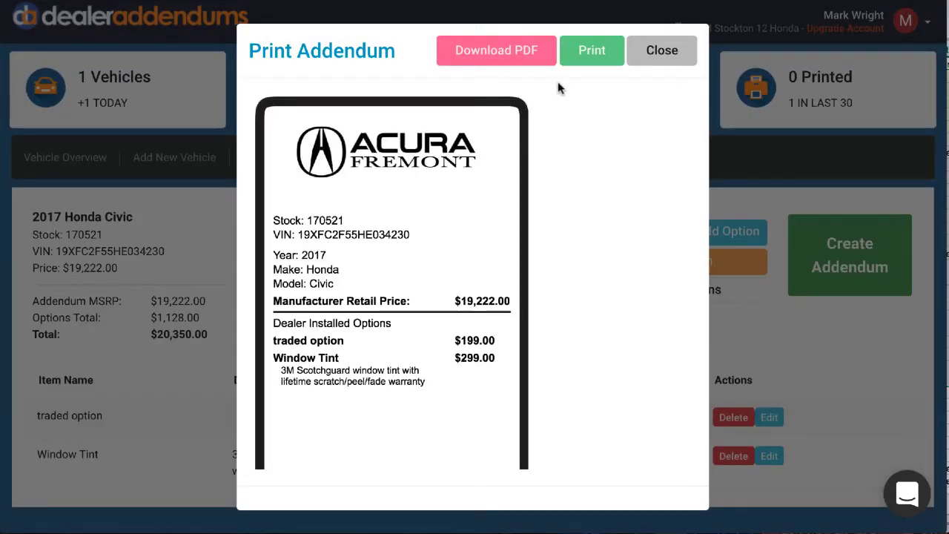
{"action": "left_click", "coordinate": [593, 50]}
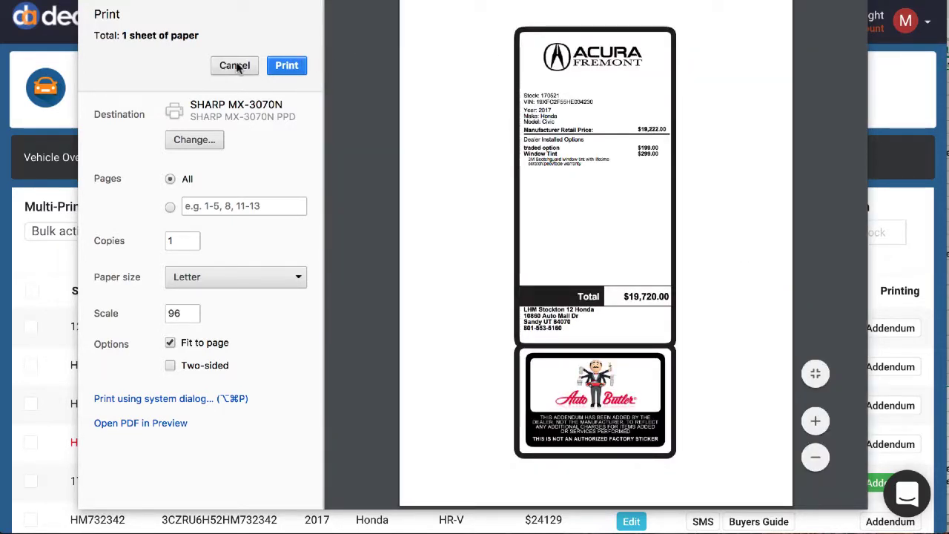
{"action": "left_click", "coordinate": [283, 65]}
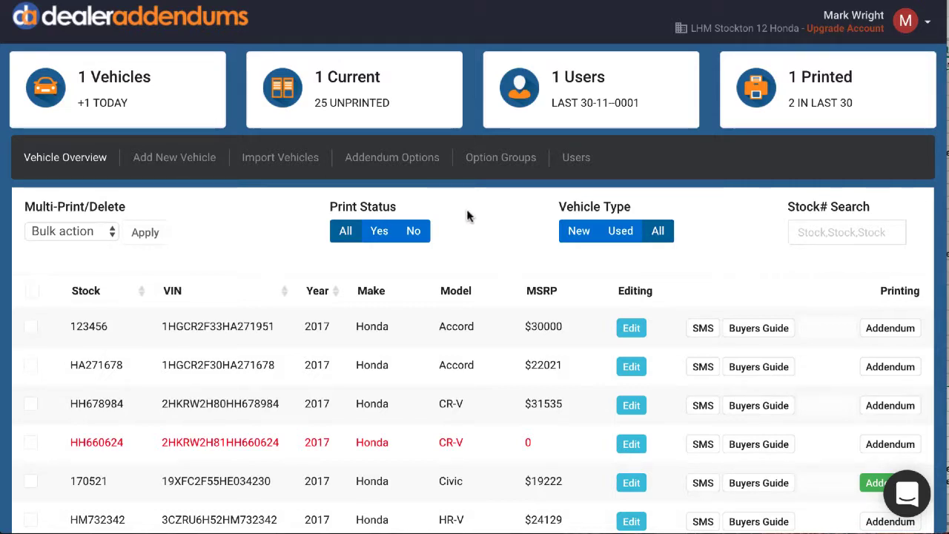
Filter the vehicle list by "cr-v" and select all matching vehicles.
{"action": "scroll", "coordinate": [477, 214], "scroll_direction": "down", "scroll_amount": 3}
{"action": "scroll", "coordinate": [478, 216], "scroll_direction": "up", "scroll_amount": 2}
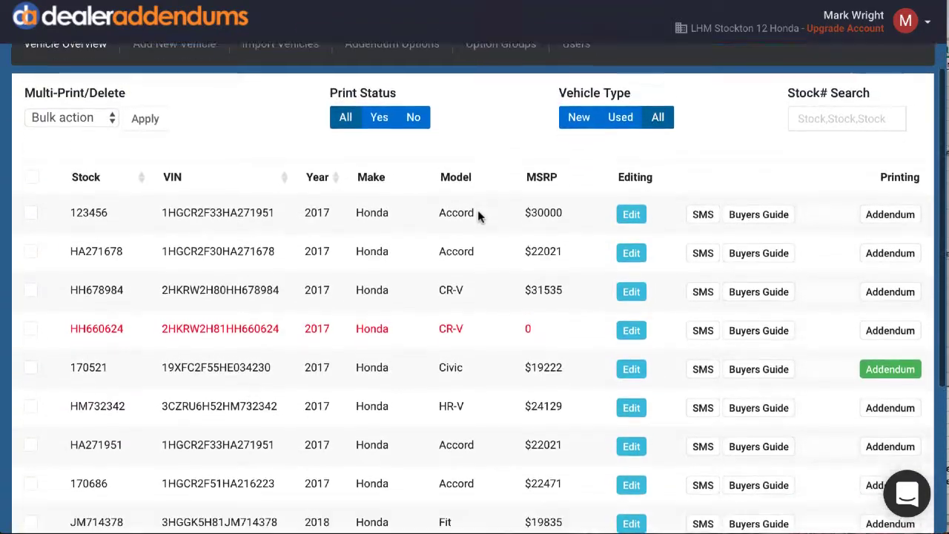
{"action": "scroll", "coordinate": [478, 215], "scroll_direction": "up", "scroll_amount": 1}
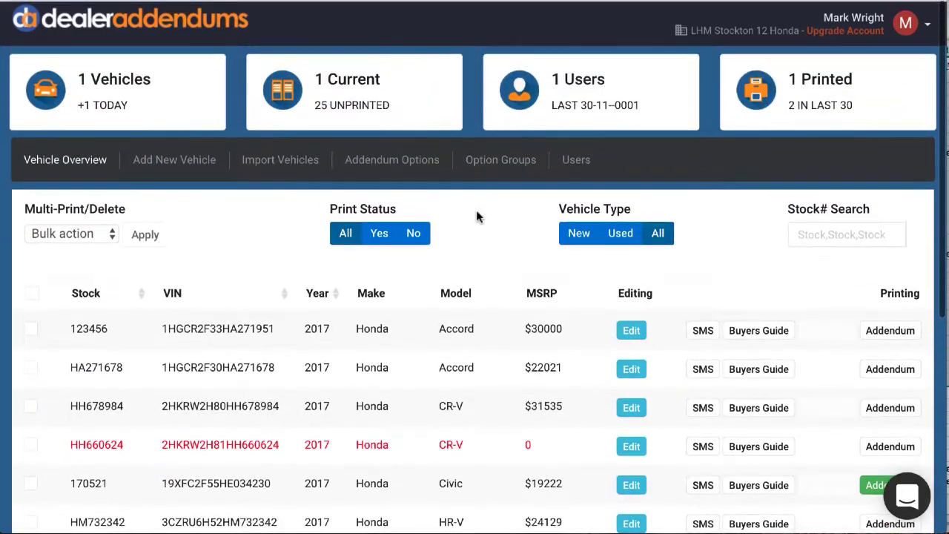
{"action": "left_click", "coordinate": [822, 232]}
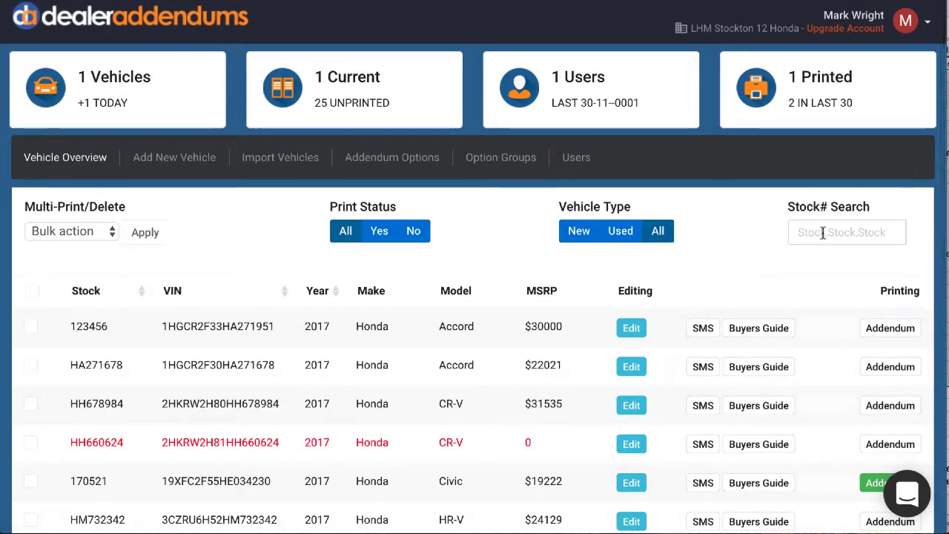
{"action": "type", "text": "cr-v"}
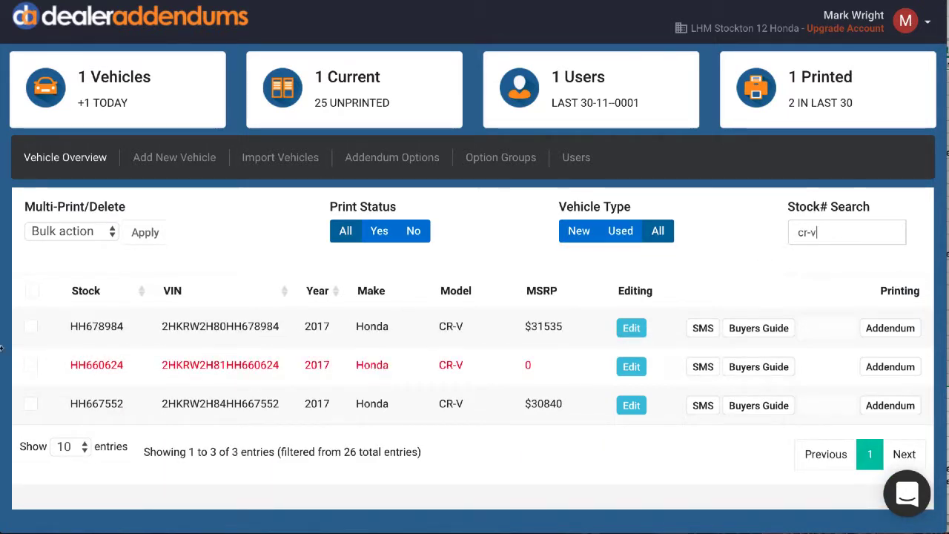
{"action": "left_click", "coordinate": [31, 296]}
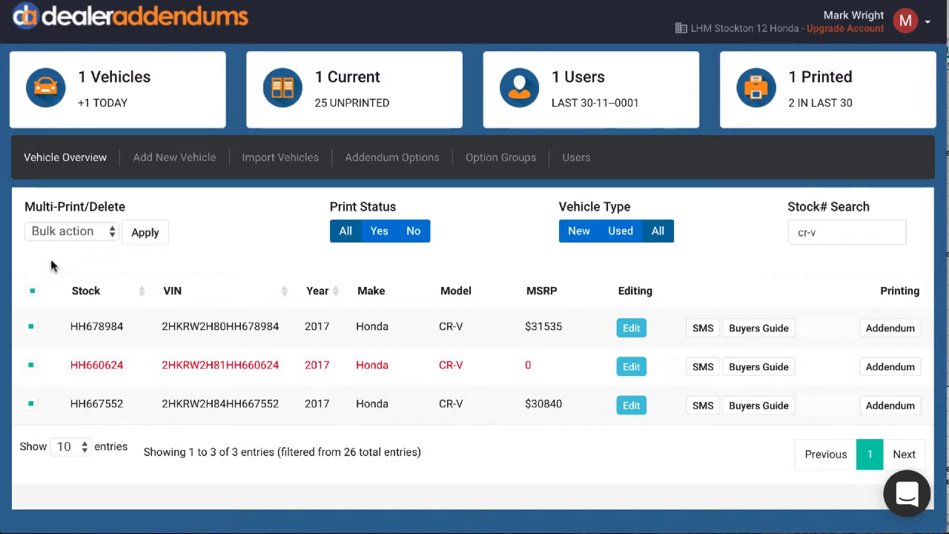
Apply the Print Addendum bulk action to the selected CR-Vs and review the generated addendums.
{"action": "left_click", "coordinate": [109, 232]}
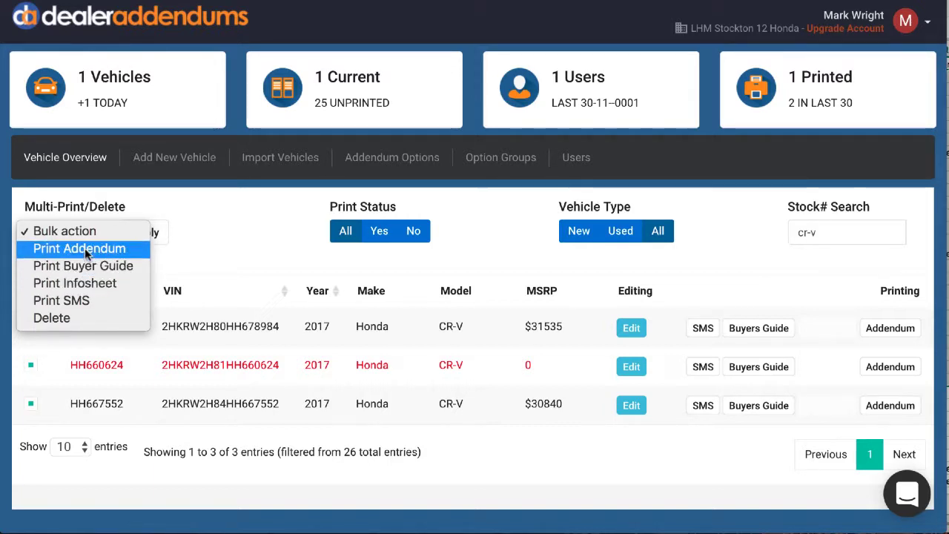
{"action": "left_click", "coordinate": [85, 252]}
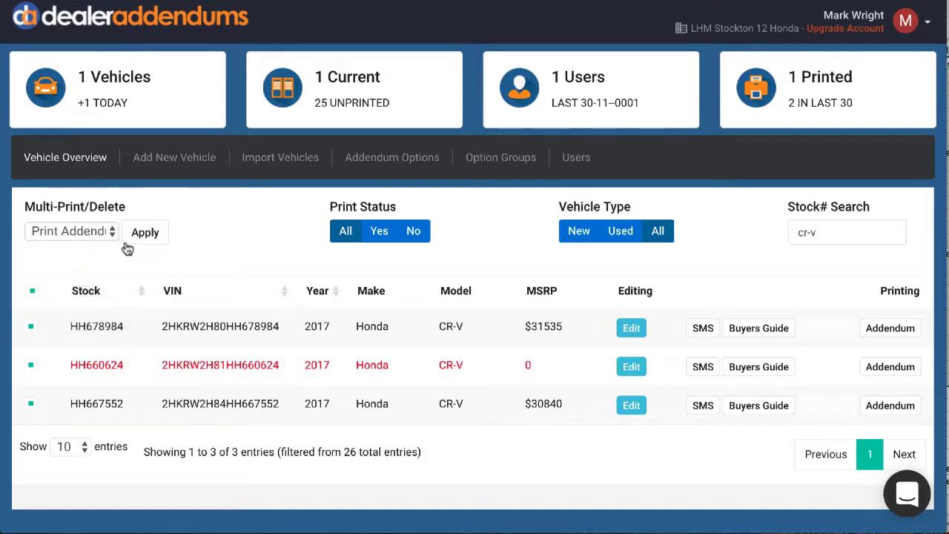
{"action": "left_click", "coordinate": [145, 234]}
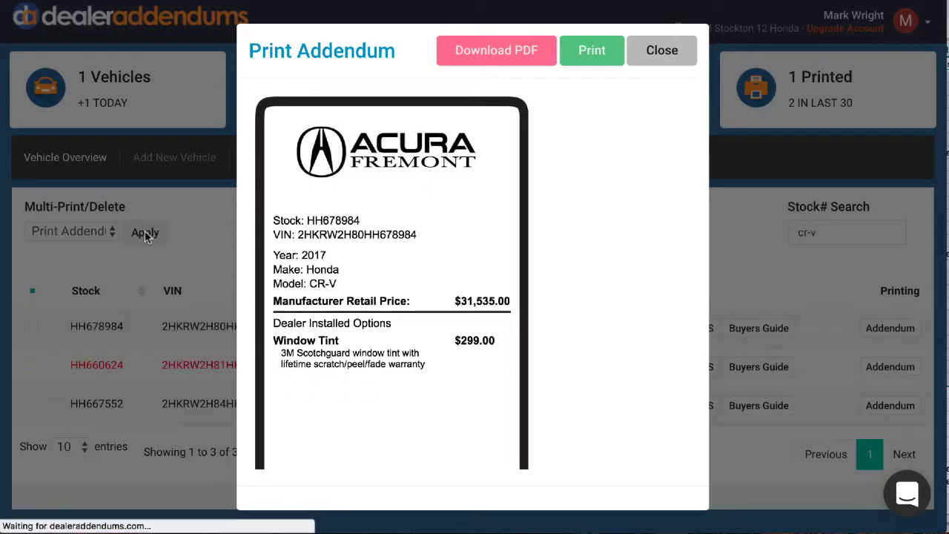
{"action": "scroll", "coordinate": [376, 256], "scroll_direction": "down", "scroll_amount": 10}
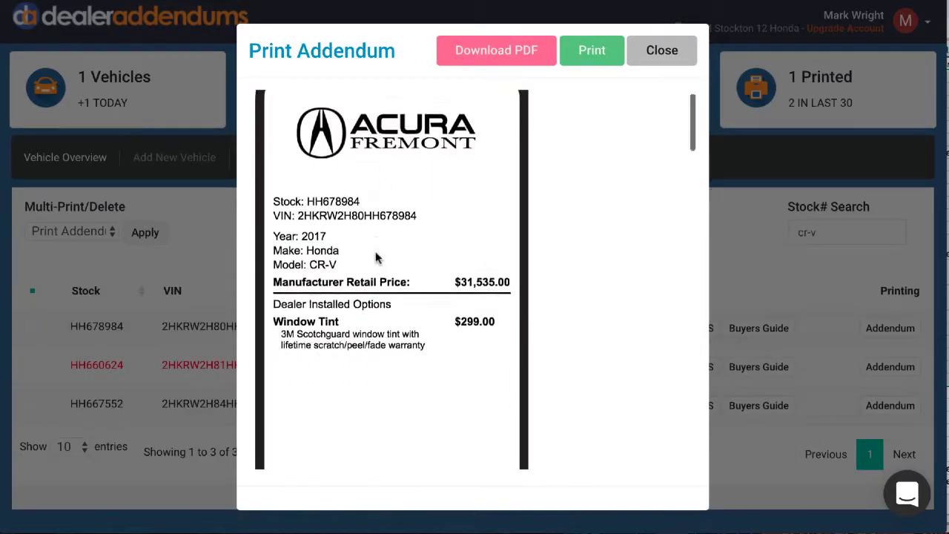
{"action": "scroll", "coordinate": [375, 256], "scroll_direction": "down", "scroll_amount": 20}
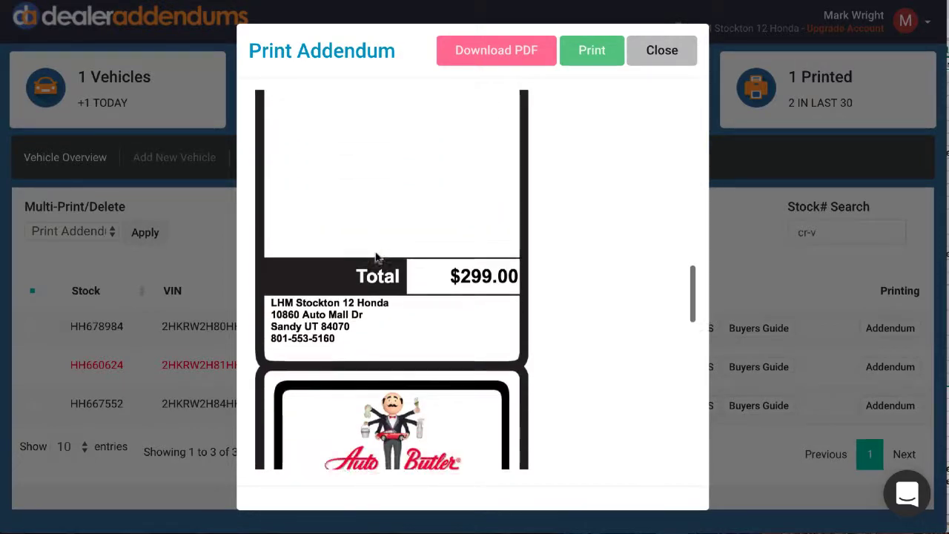
{"action": "scroll", "coordinate": [374, 256], "scroll_direction": "up", "scroll_amount": 20}
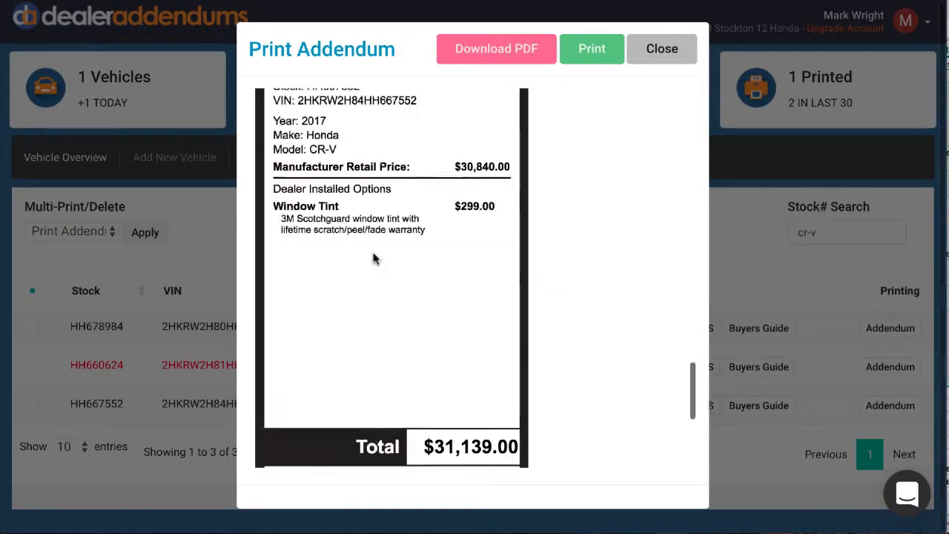
Print the addendums of all selected CR-Vs and check their printing status in the full vehicle list.
{"action": "left_click", "coordinate": [591, 50]}
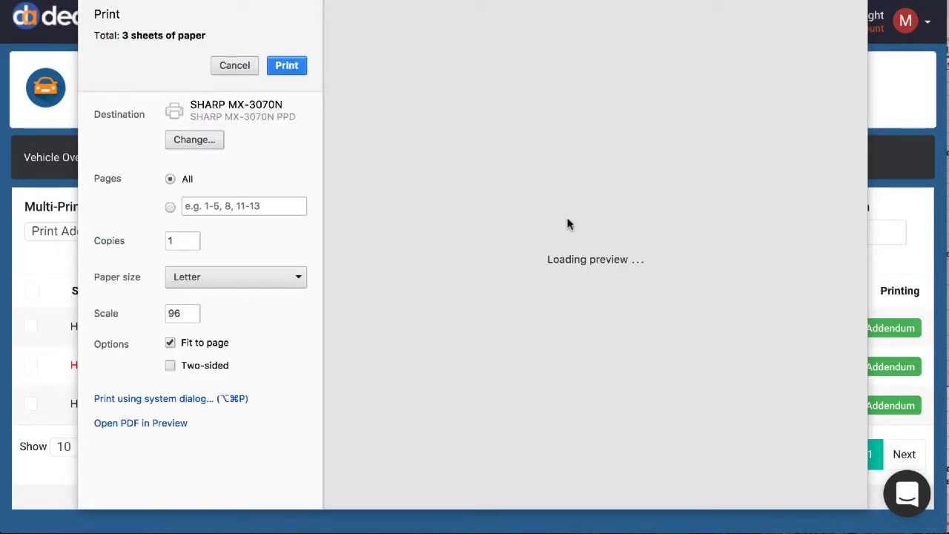
{"action": "scroll", "coordinate": [567, 224], "scroll_direction": "down", "scroll_amount": 4}
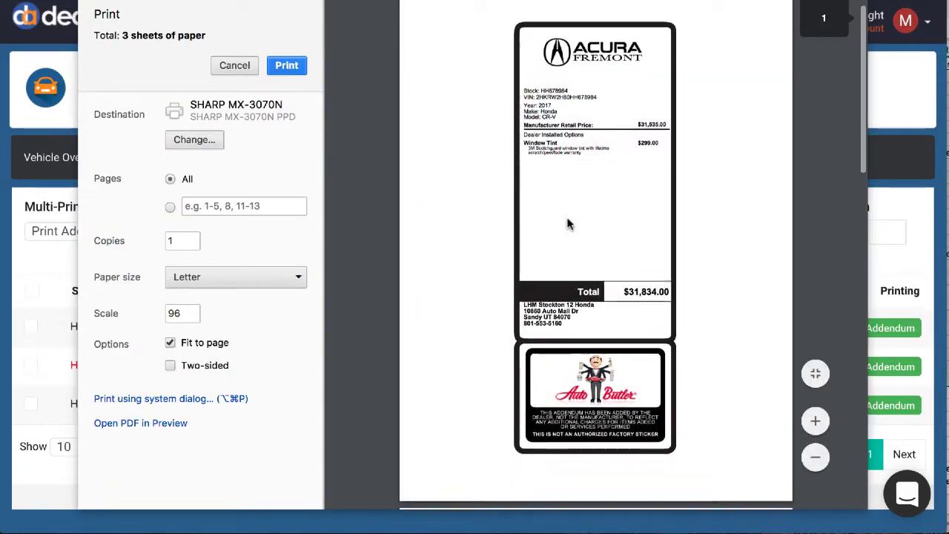
{"action": "scroll", "coordinate": [568, 224], "scroll_direction": "down", "scroll_amount": 10}
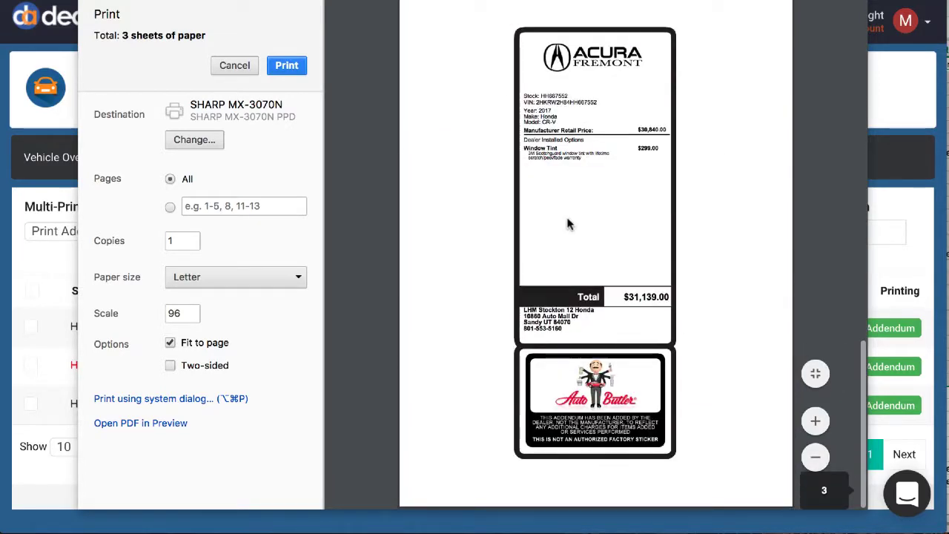
{"action": "left_click", "coordinate": [285, 66]}
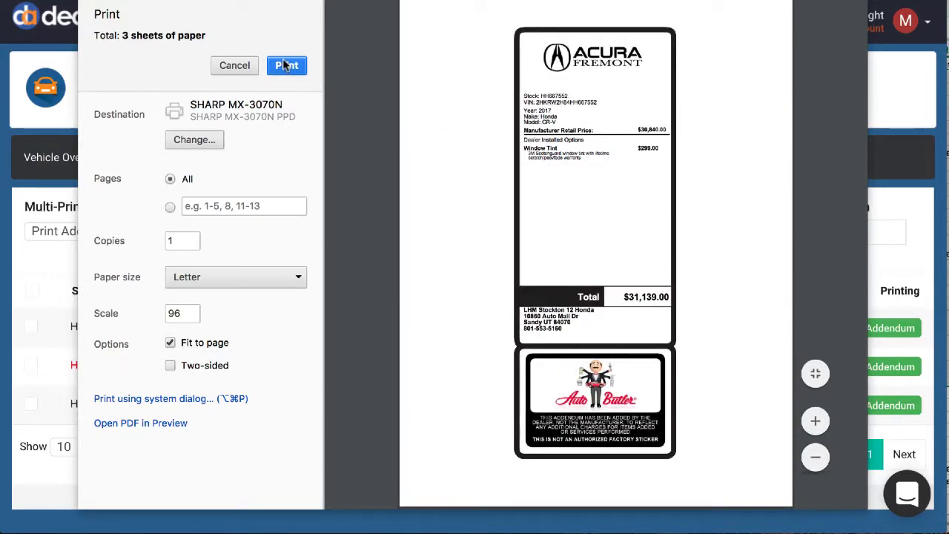
{"action": "scroll", "coordinate": [805, 298], "scroll_direction": "down", "scroll_amount": 2}
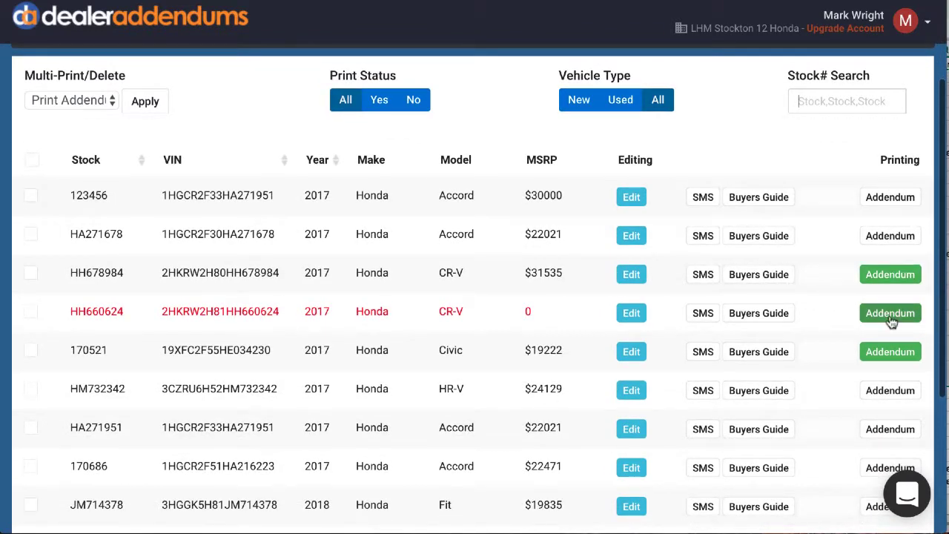
{"action": "scroll", "coordinate": [844, 274], "scroll_direction": "up", "scroll_amount": 2}
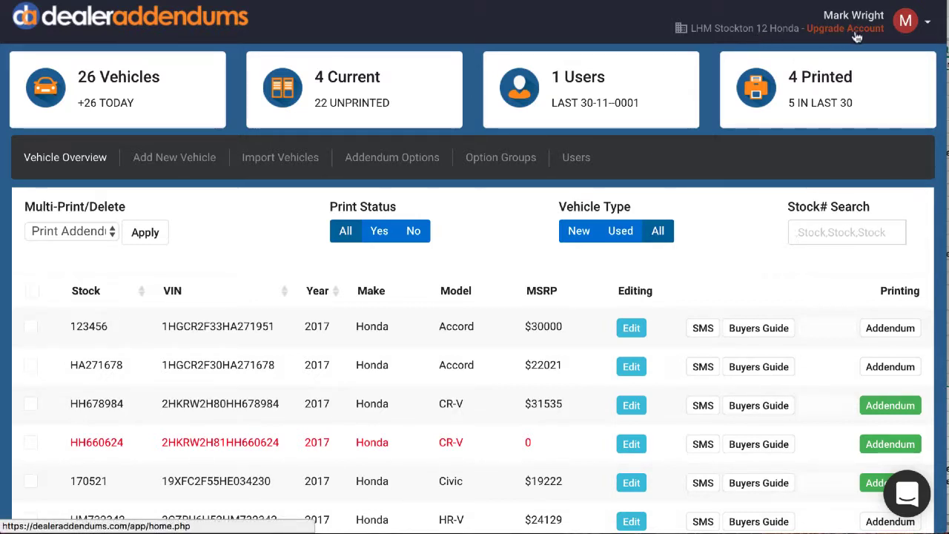
Open the dealer profile and check the available membership types for upgrading the account.
{"action": "left_click", "coordinate": [908, 23]}
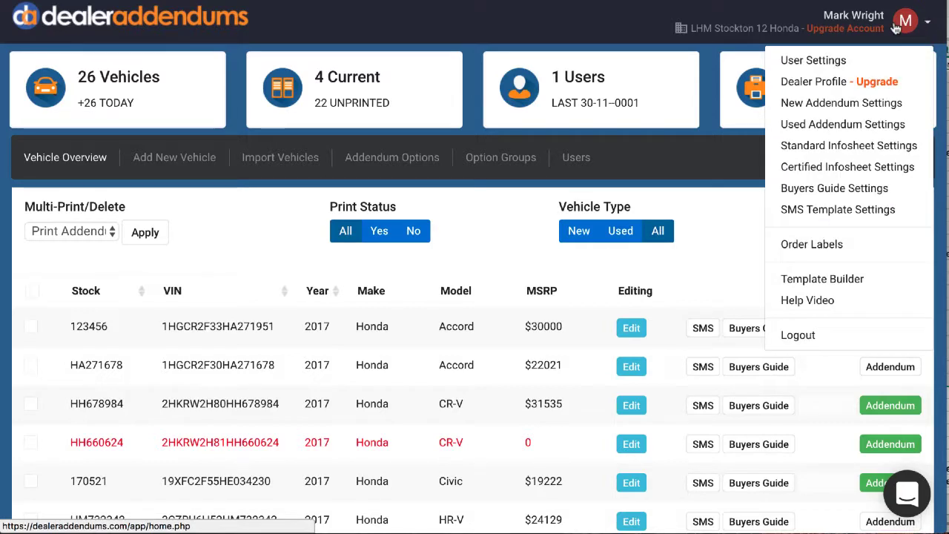
{"action": "left_click", "coordinate": [833, 87]}
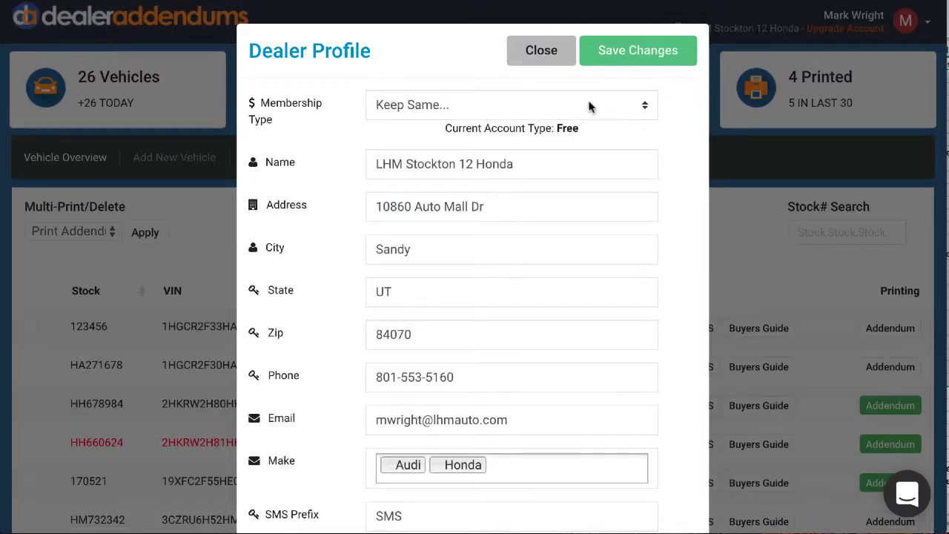
{"action": "left_click", "coordinate": [504, 109]}
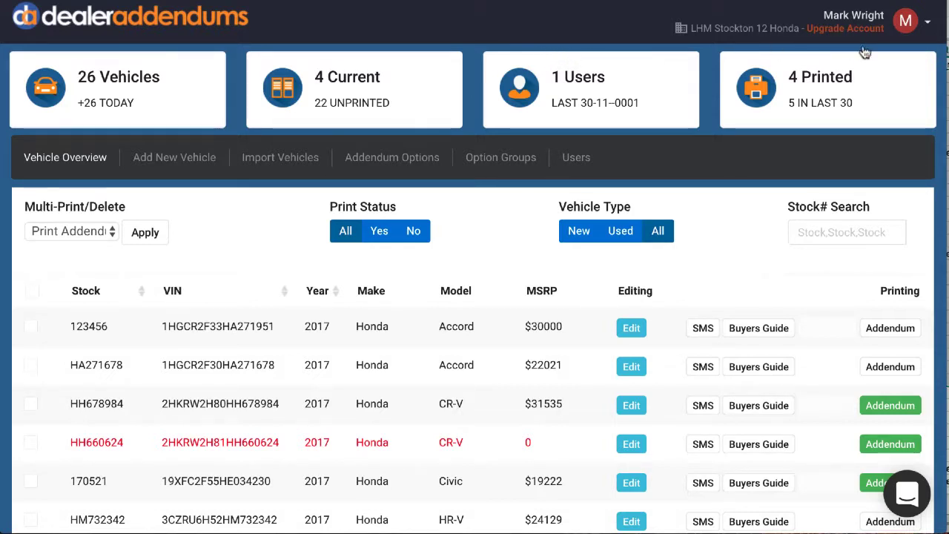
Open the addendum label order form and check the available label quantities and prices.
{"action": "left_click", "coordinate": [906, 22]}
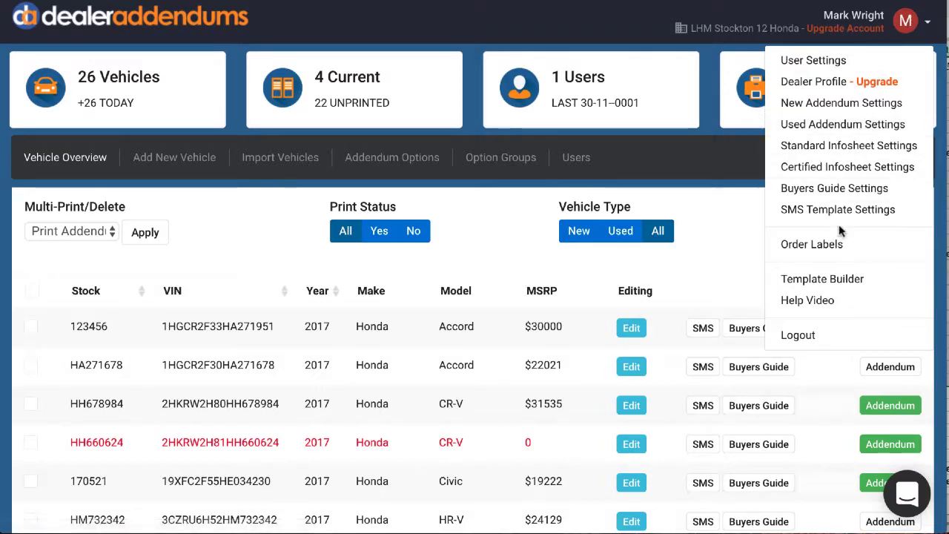
{"action": "left_click", "coordinate": [828, 247]}
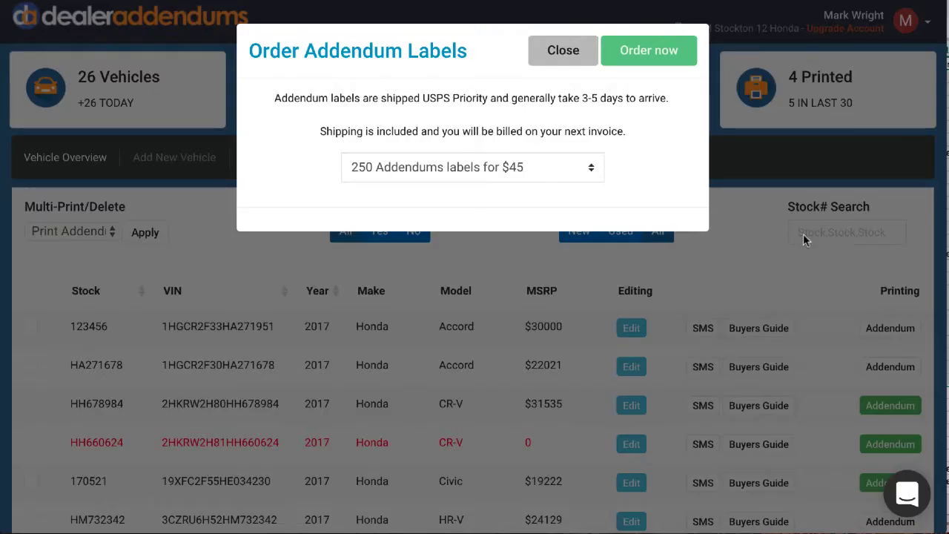
{"action": "left_click", "coordinate": [592, 170]}
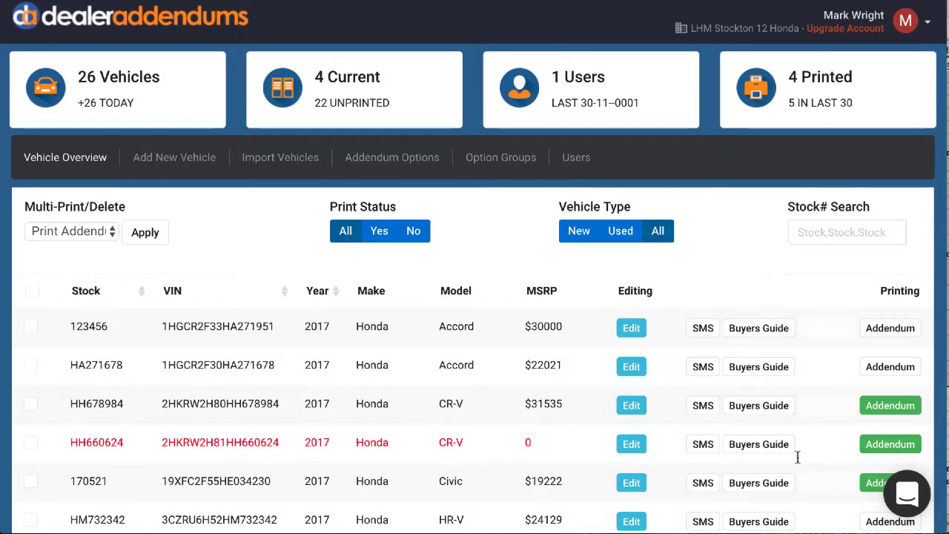
Open the support chat and send the message "I need help printing".
{"action": "left_click", "coordinate": [911, 495]}
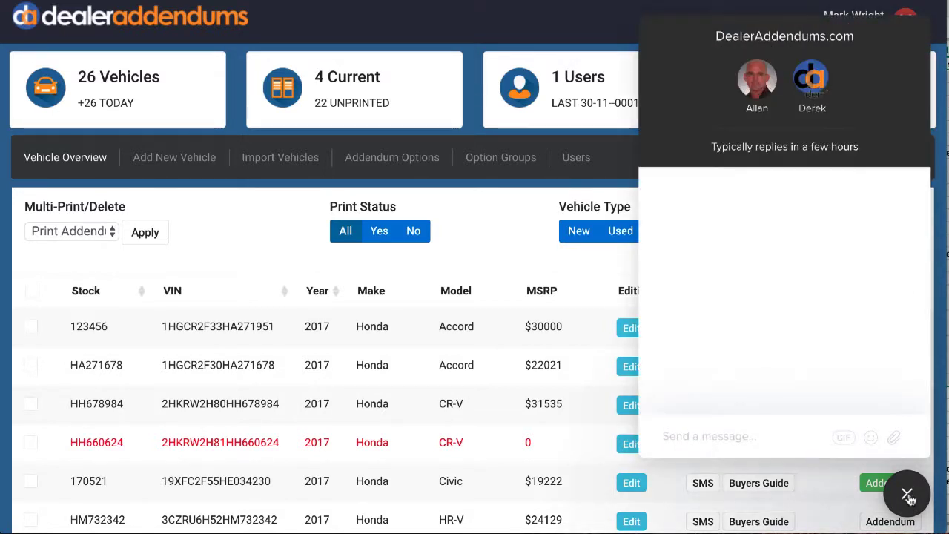
{"action": "left_click", "coordinate": [717, 438]}
{"action": "type", "text": "I n"}
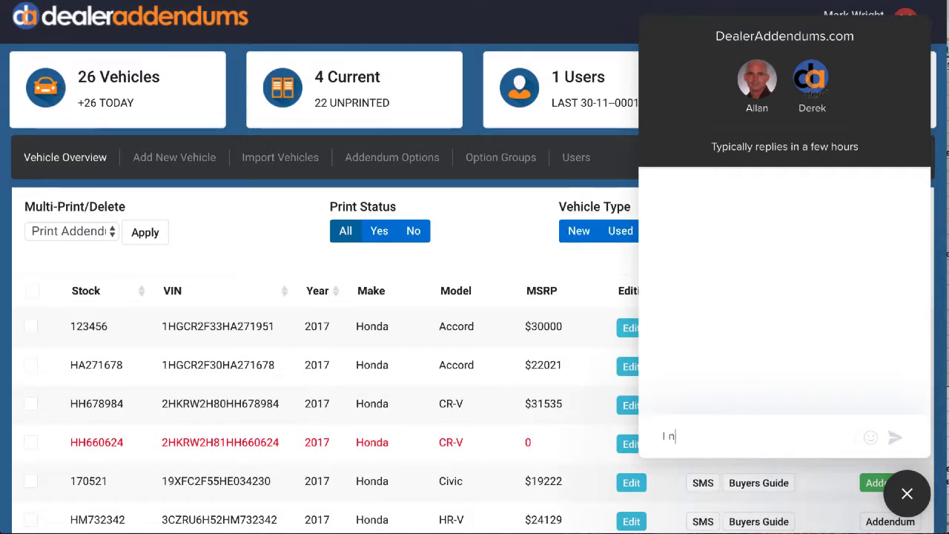
{"action": "type", "text": "eed hel"}
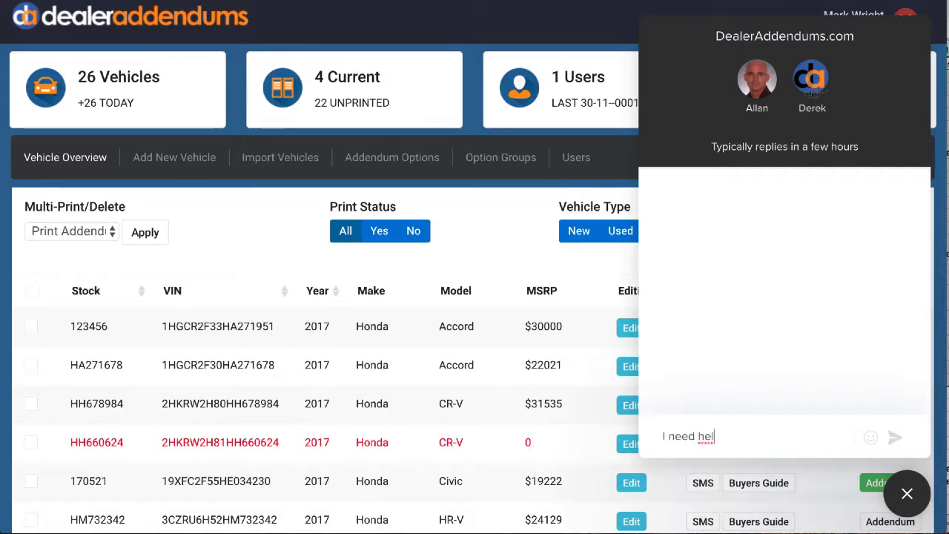
{"action": "type", "text": "p printing"}
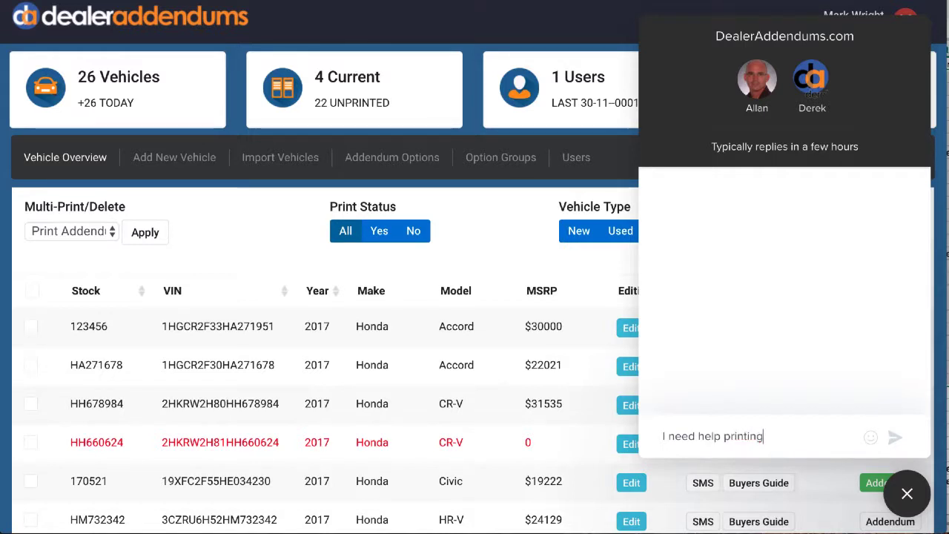
{"action": "left_click", "coordinate": [896, 439]}
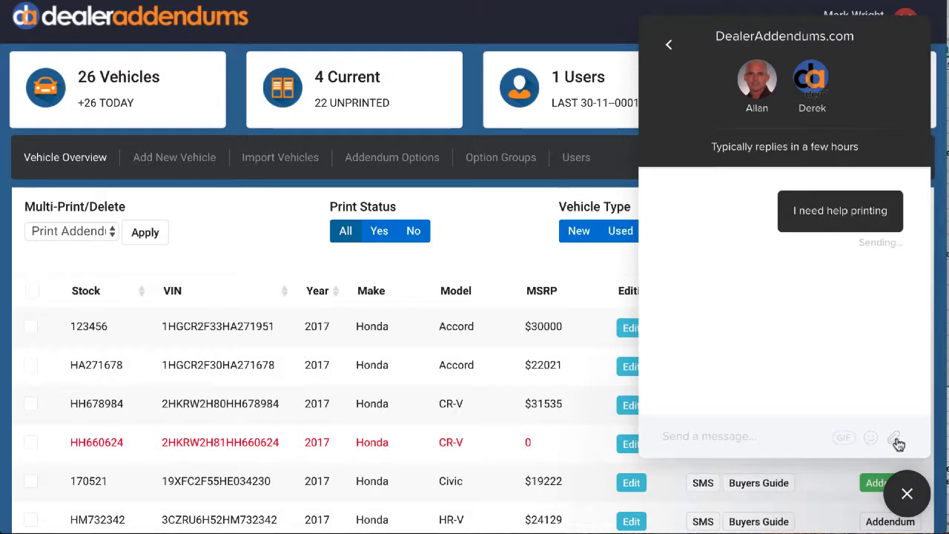